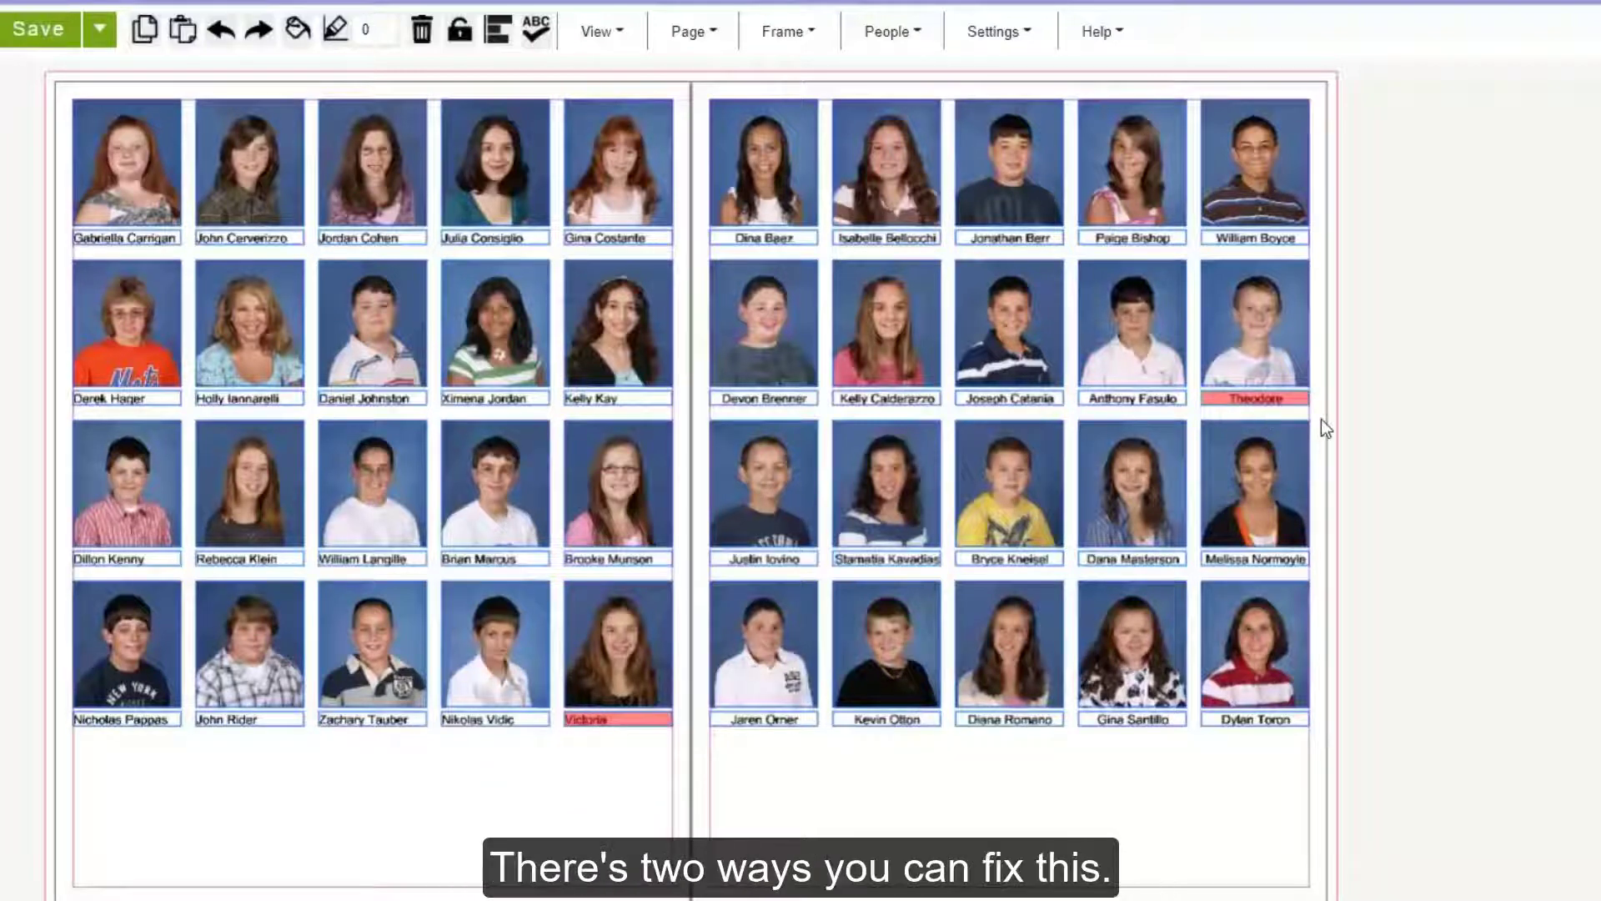
Lengthen the truncated red name caption in the second row so the full name wraps onto two lines.
{"action": "left_click", "coordinate": [1255, 398]}
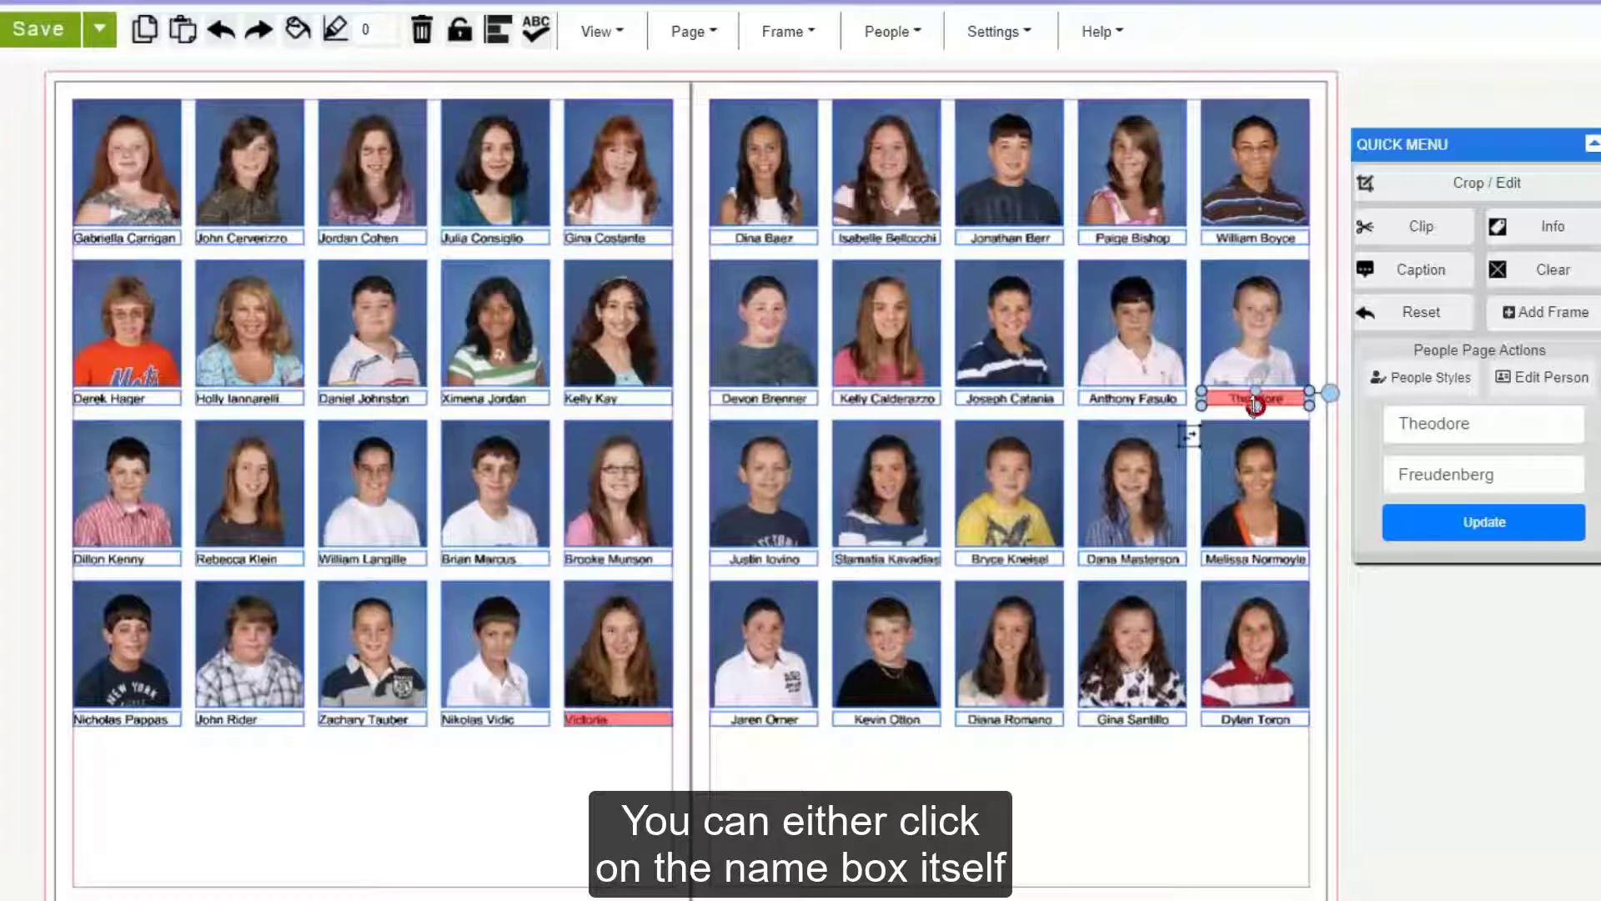
{"action": "left_click_drag", "start_coordinate": [1255, 406], "coordinate": [1255, 421]}
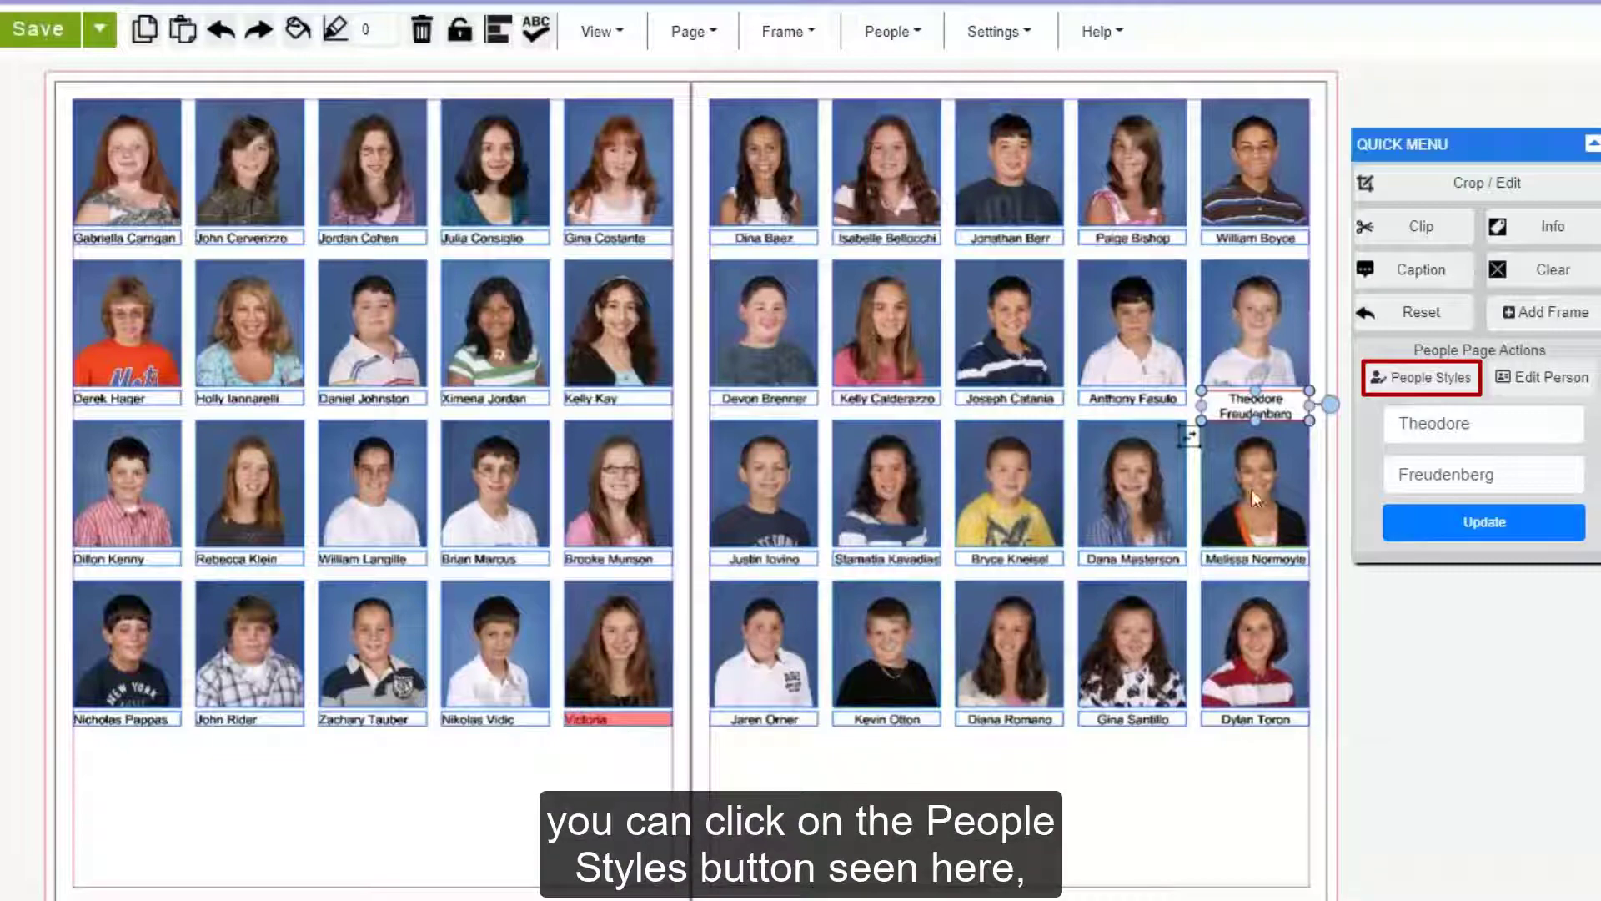
Set the People Style name size to 9, apply it to everyone in this book, and save.
{"action": "left_click", "coordinate": [1406, 380]}
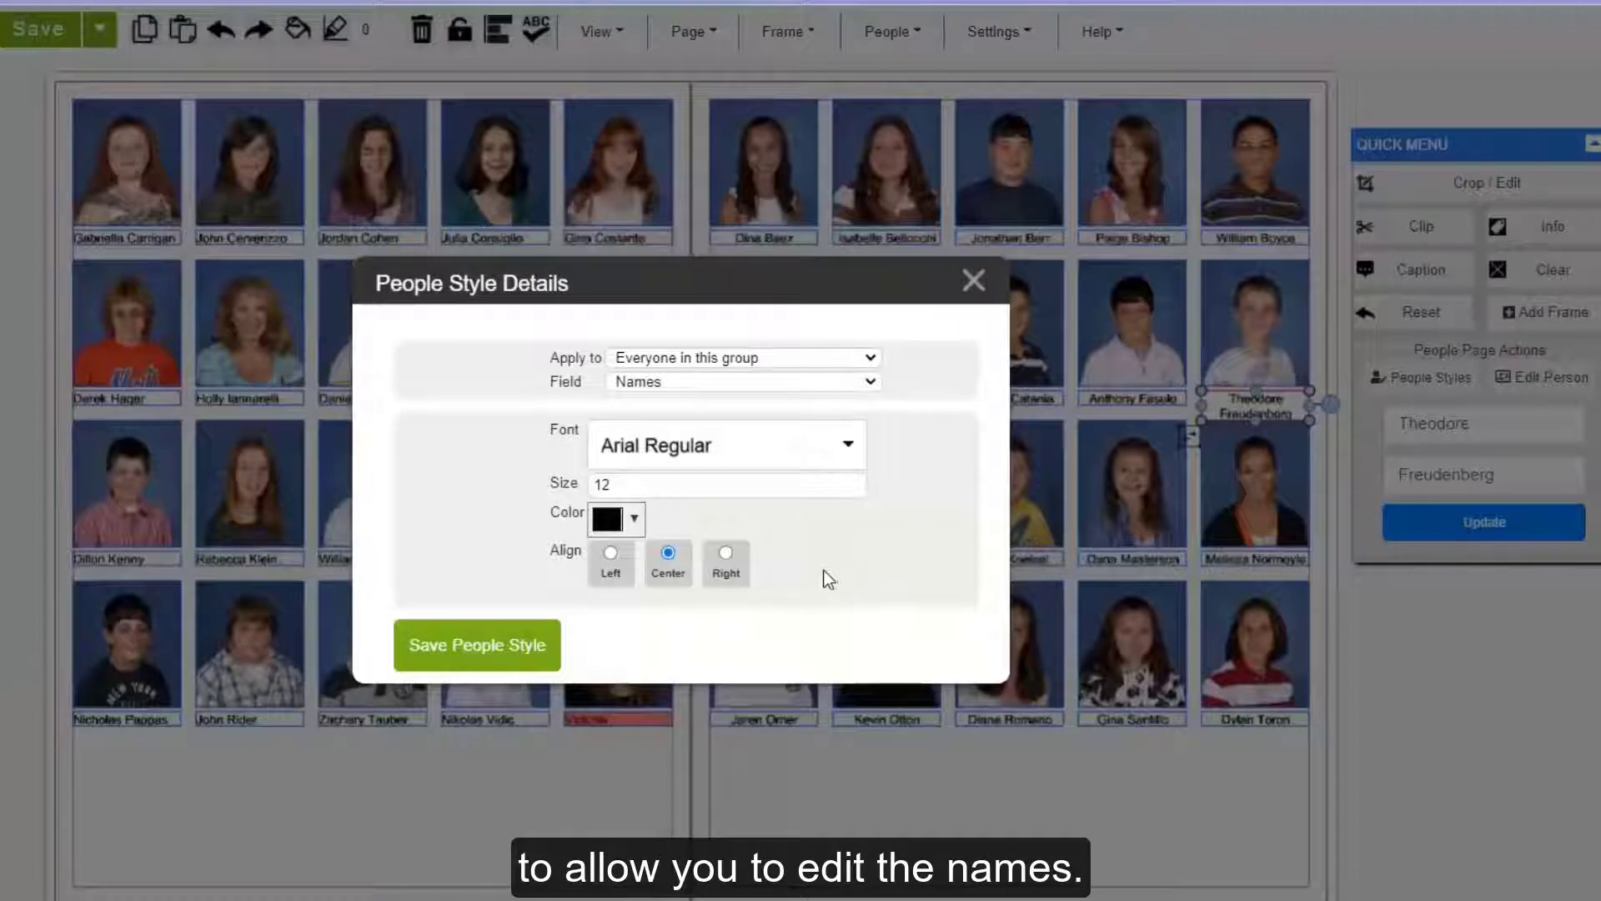
{"action": "left_click", "coordinate": [858, 492]}
{"action": "left_click", "coordinate": [858, 492]}
{"action": "left_click", "coordinate": [858, 492]}
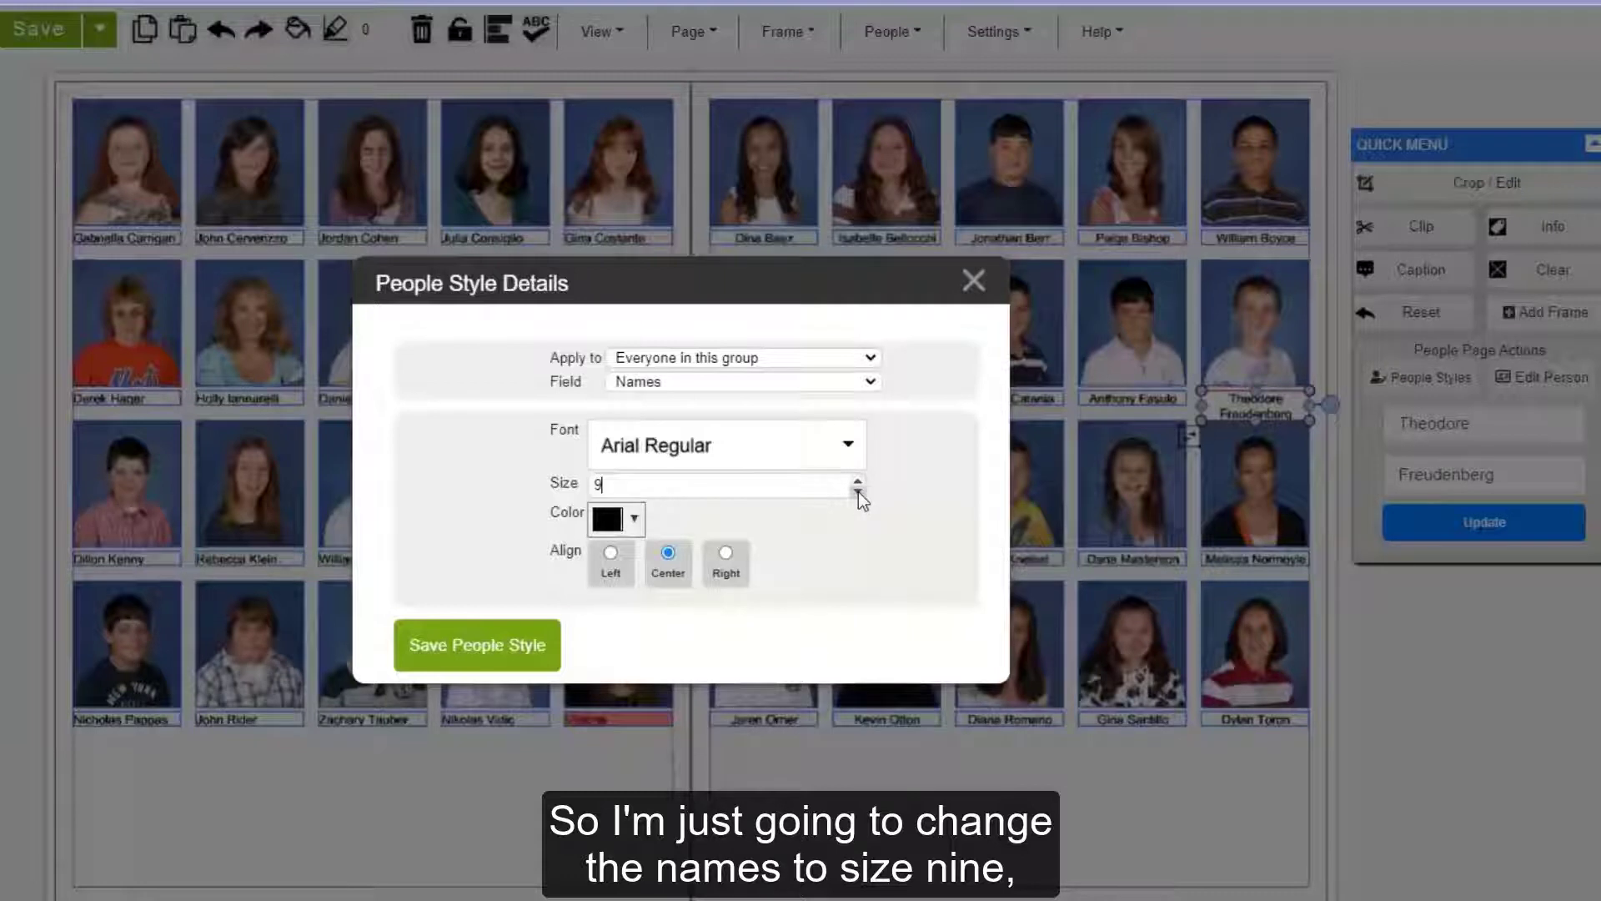
{"action": "left_click", "coordinate": [858, 482]}
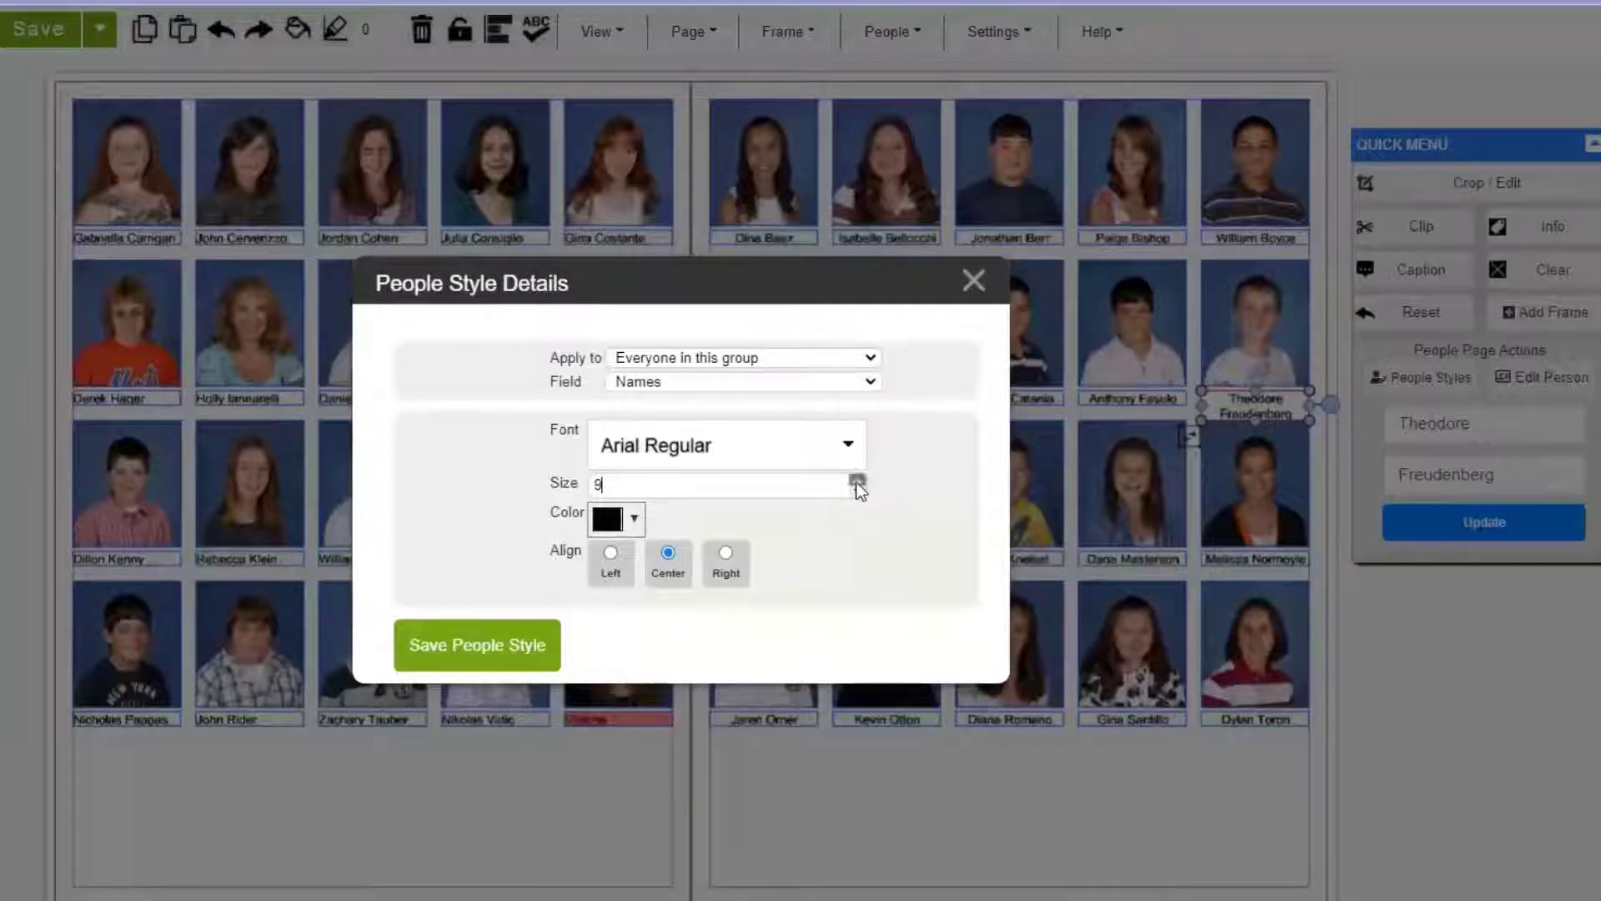
{"action": "left_click", "coordinate": [772, 362]}
{"action": "left_click", "coordinate": [767, 417]}
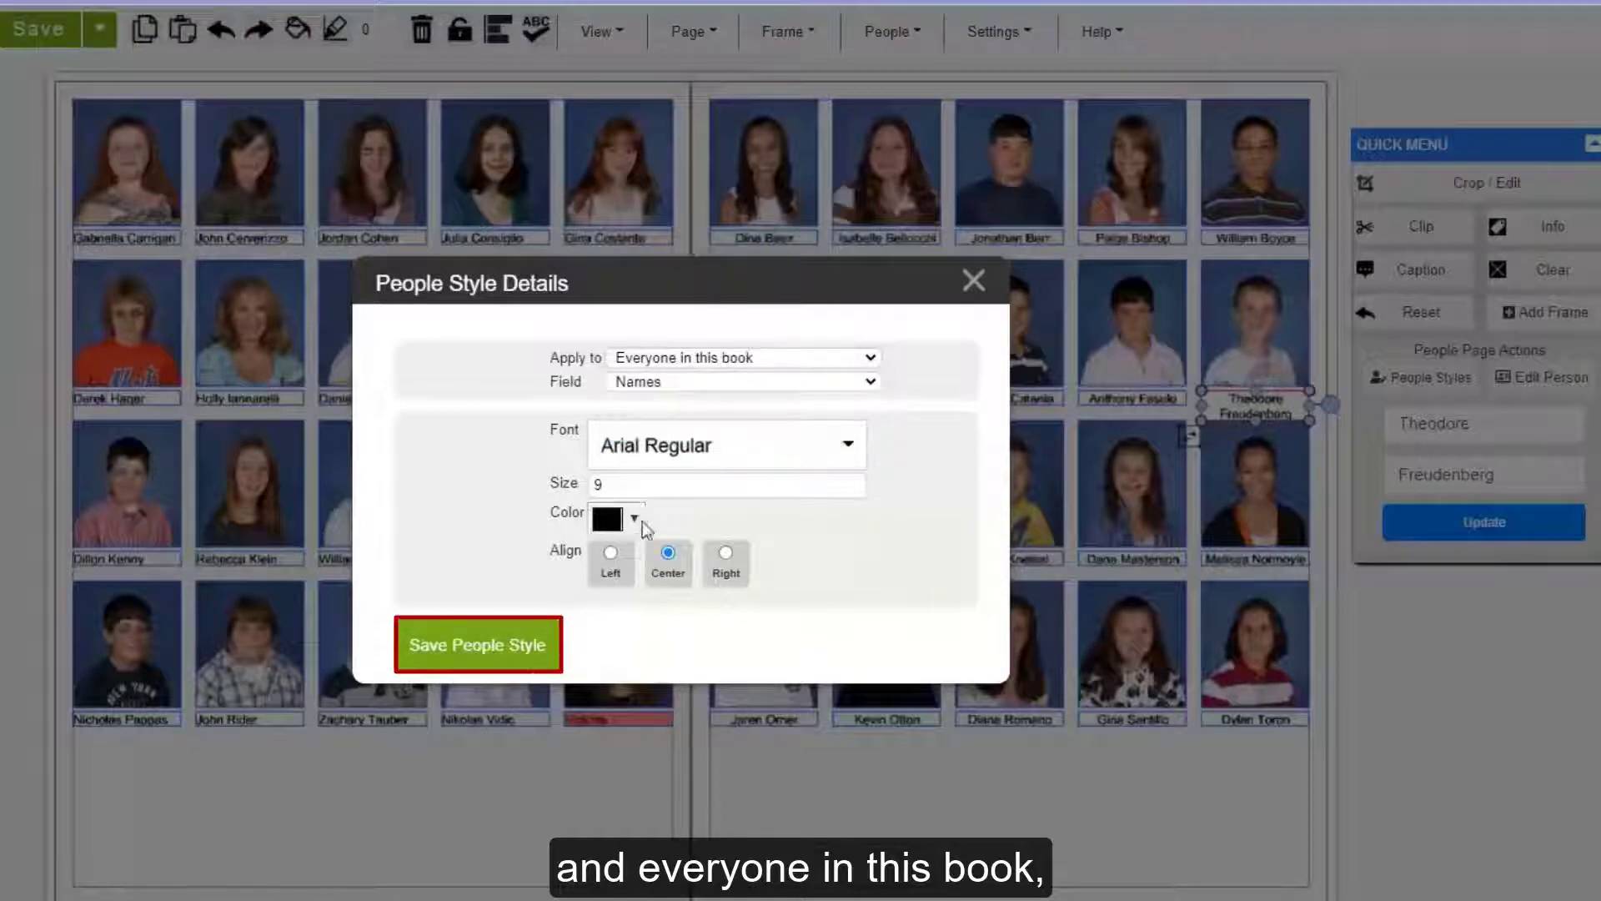
{"action": "left_click", "coordinate": [533, 635]}
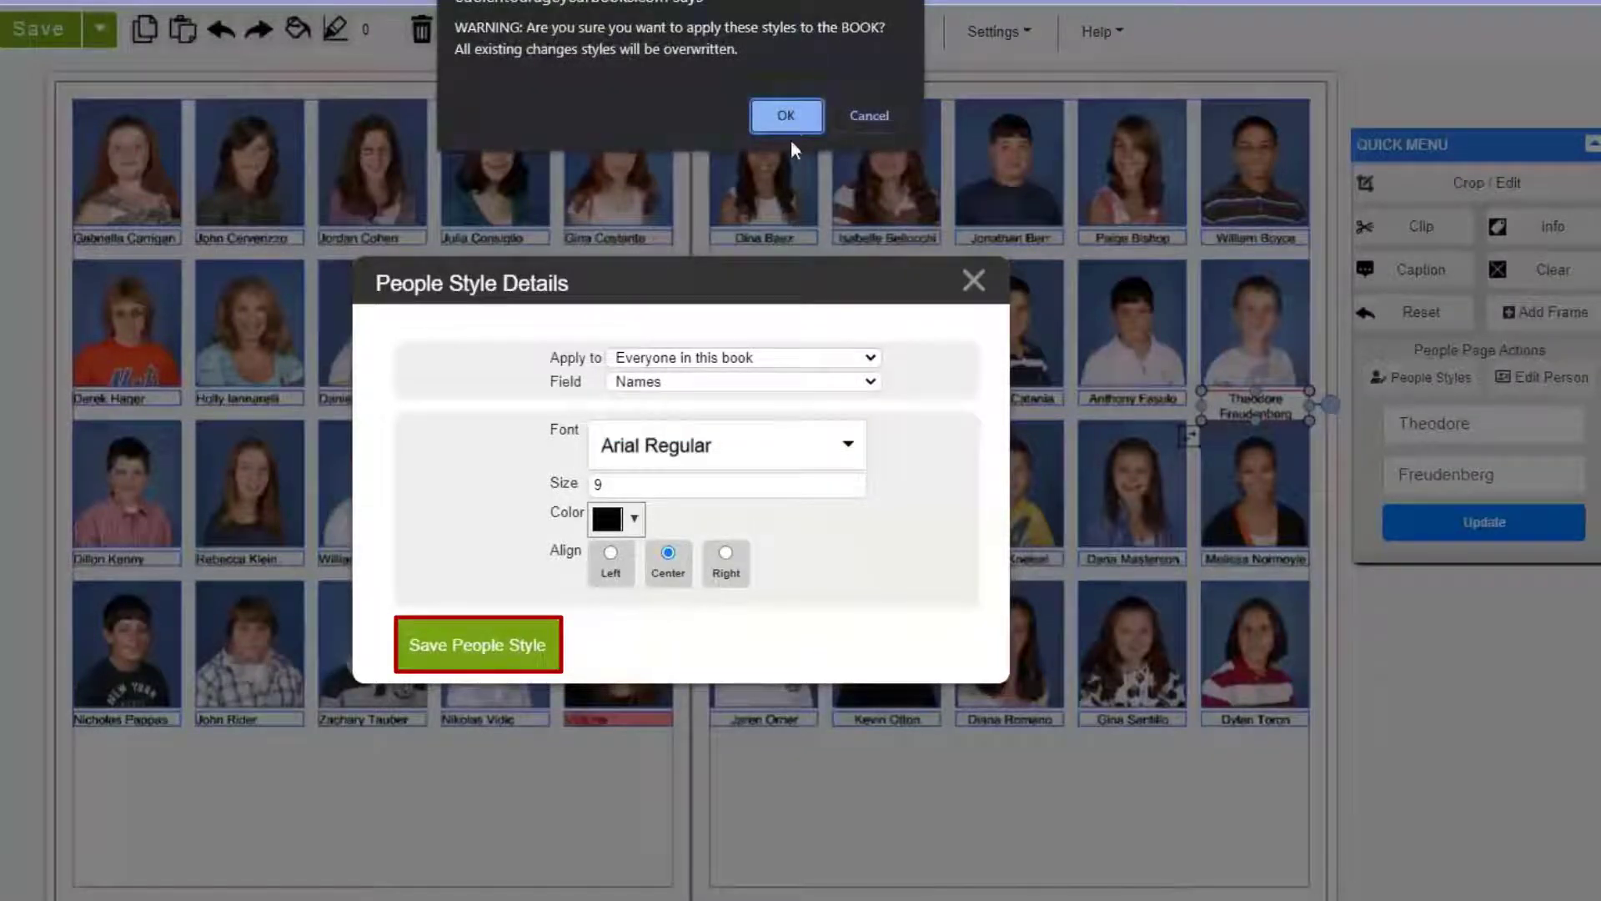
{"action": "left_click", "coordinate": [788, 121]}
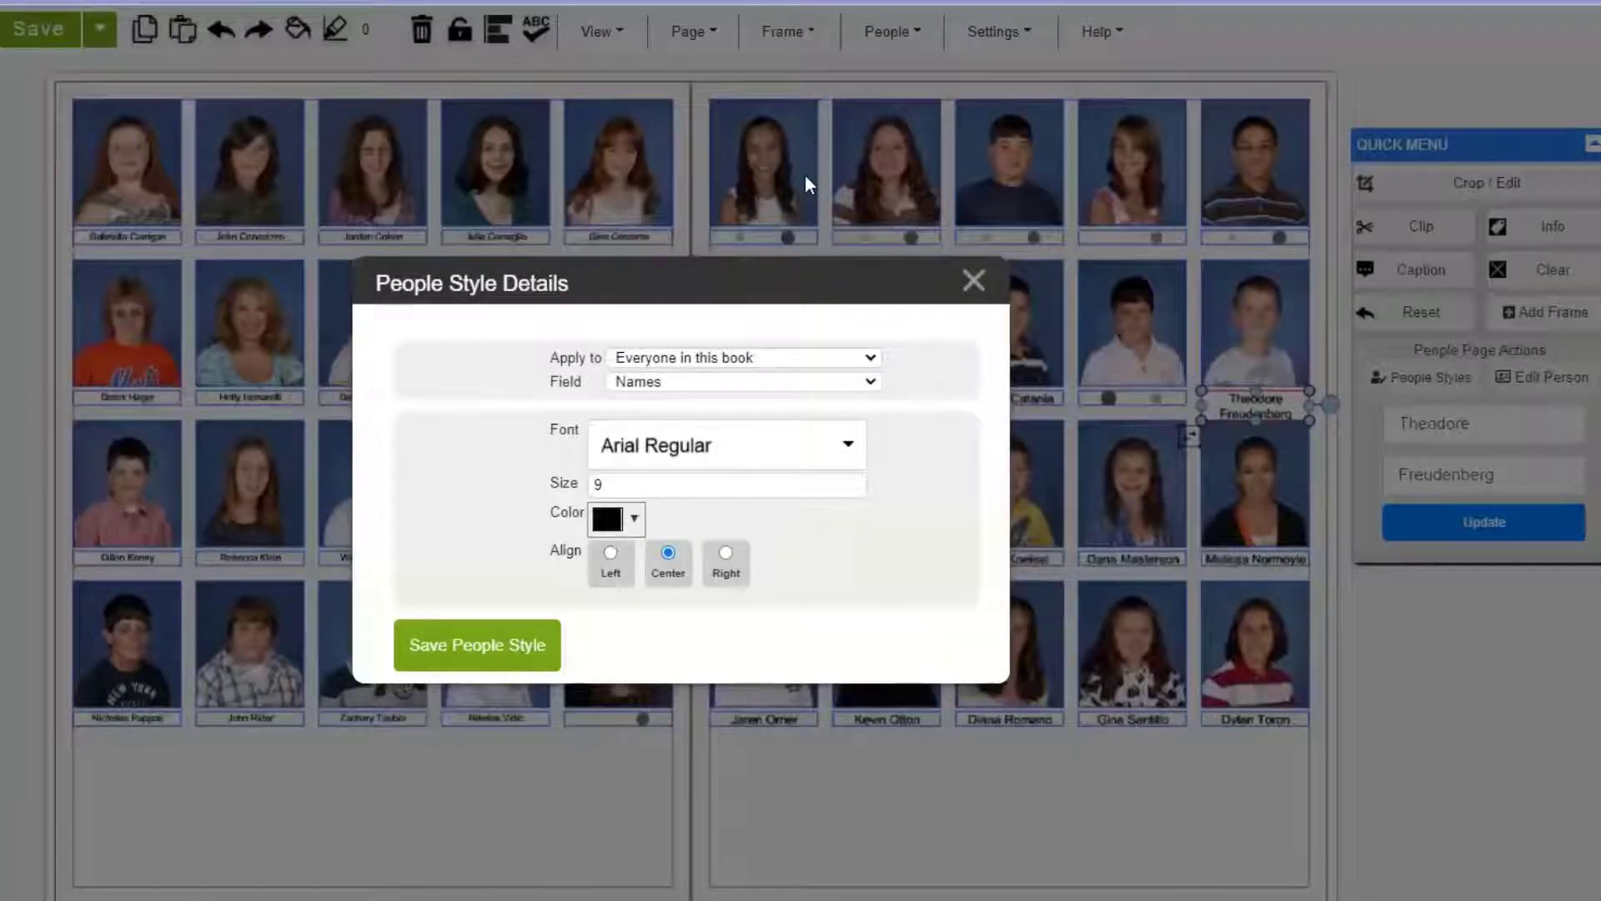
{"action": "left_click", "coordinate": [973, 280]}
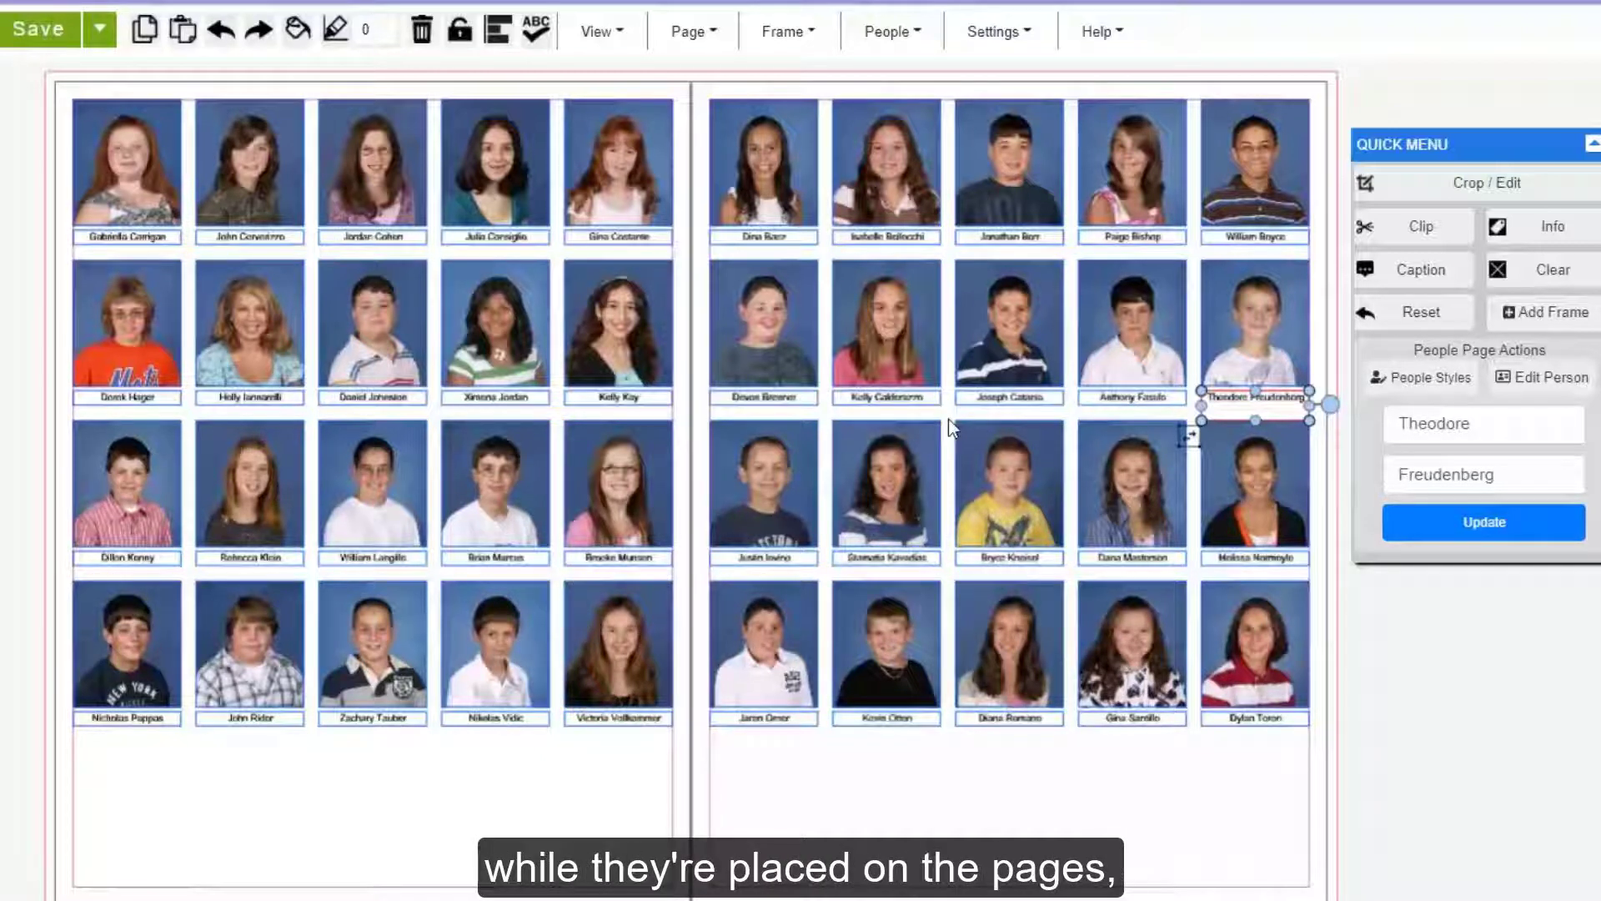
Open the third second-row student's People Page Details and delete this person from the book.
{"action": "left_click", "coordinate": [1009, 323]}
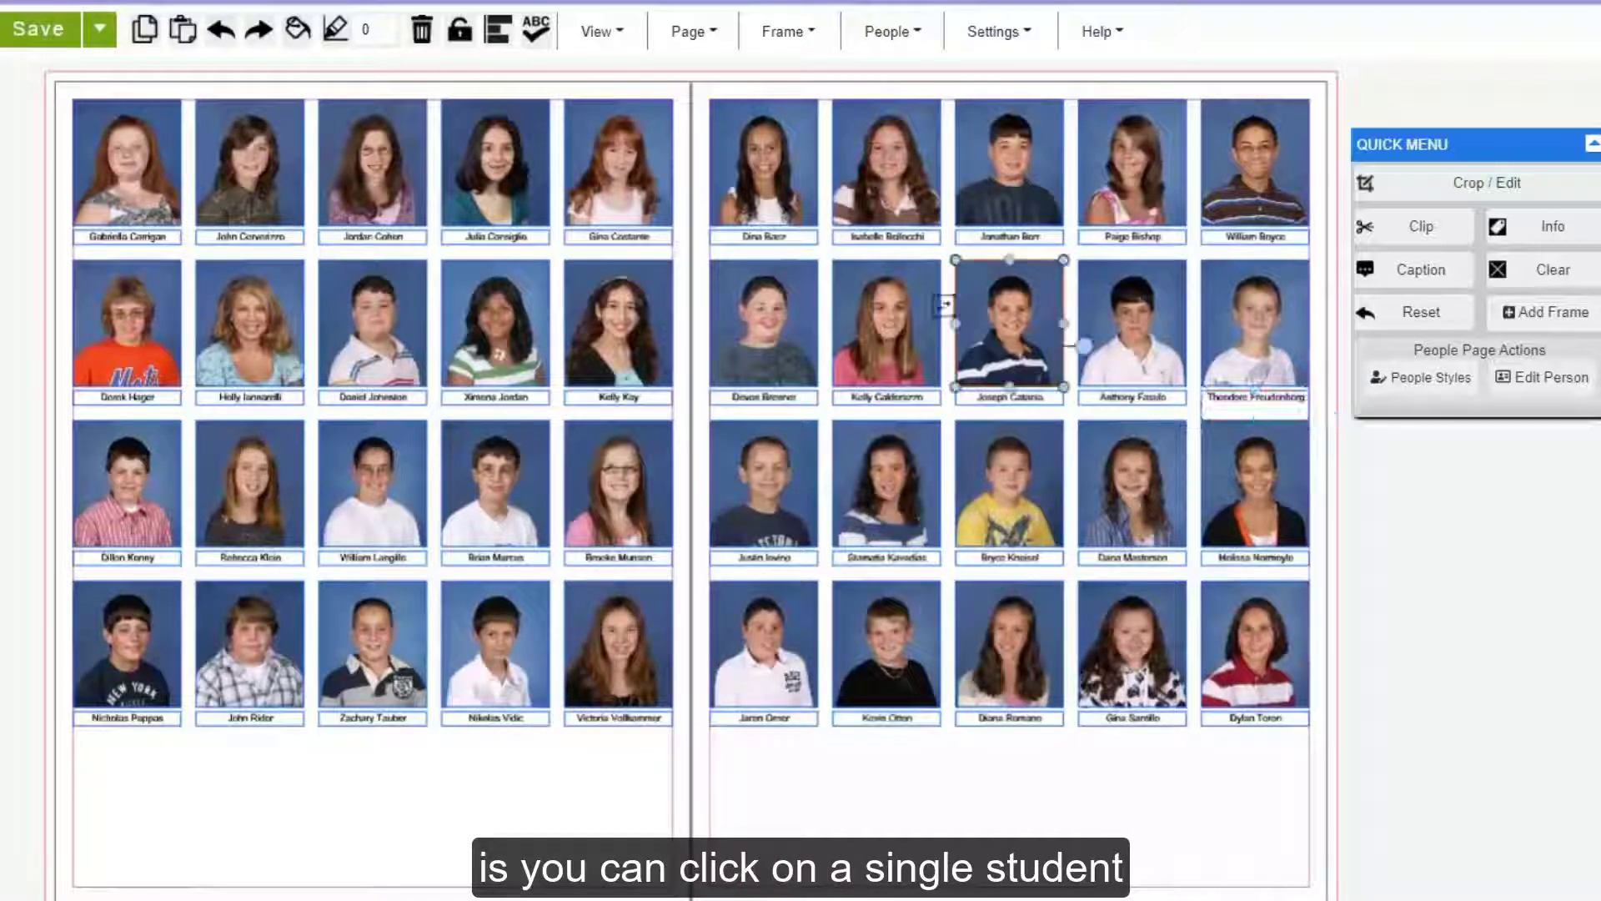
{"action": "left_click", "coordinate": [1548, 400]}
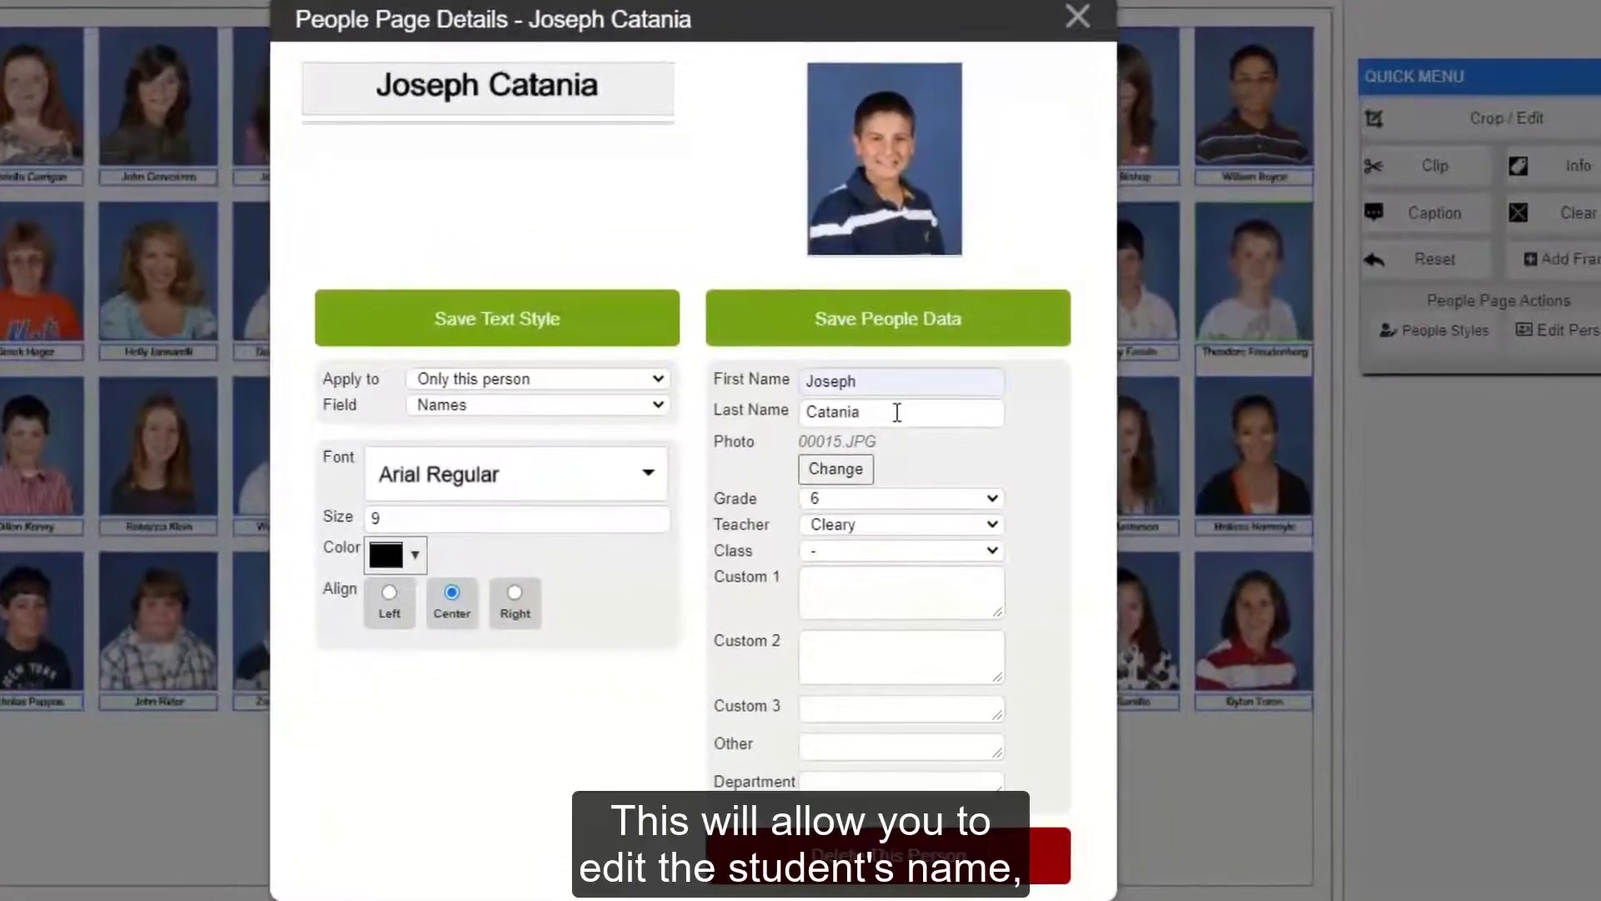
{"action": "left_click", "coordinate": [927, 449]}
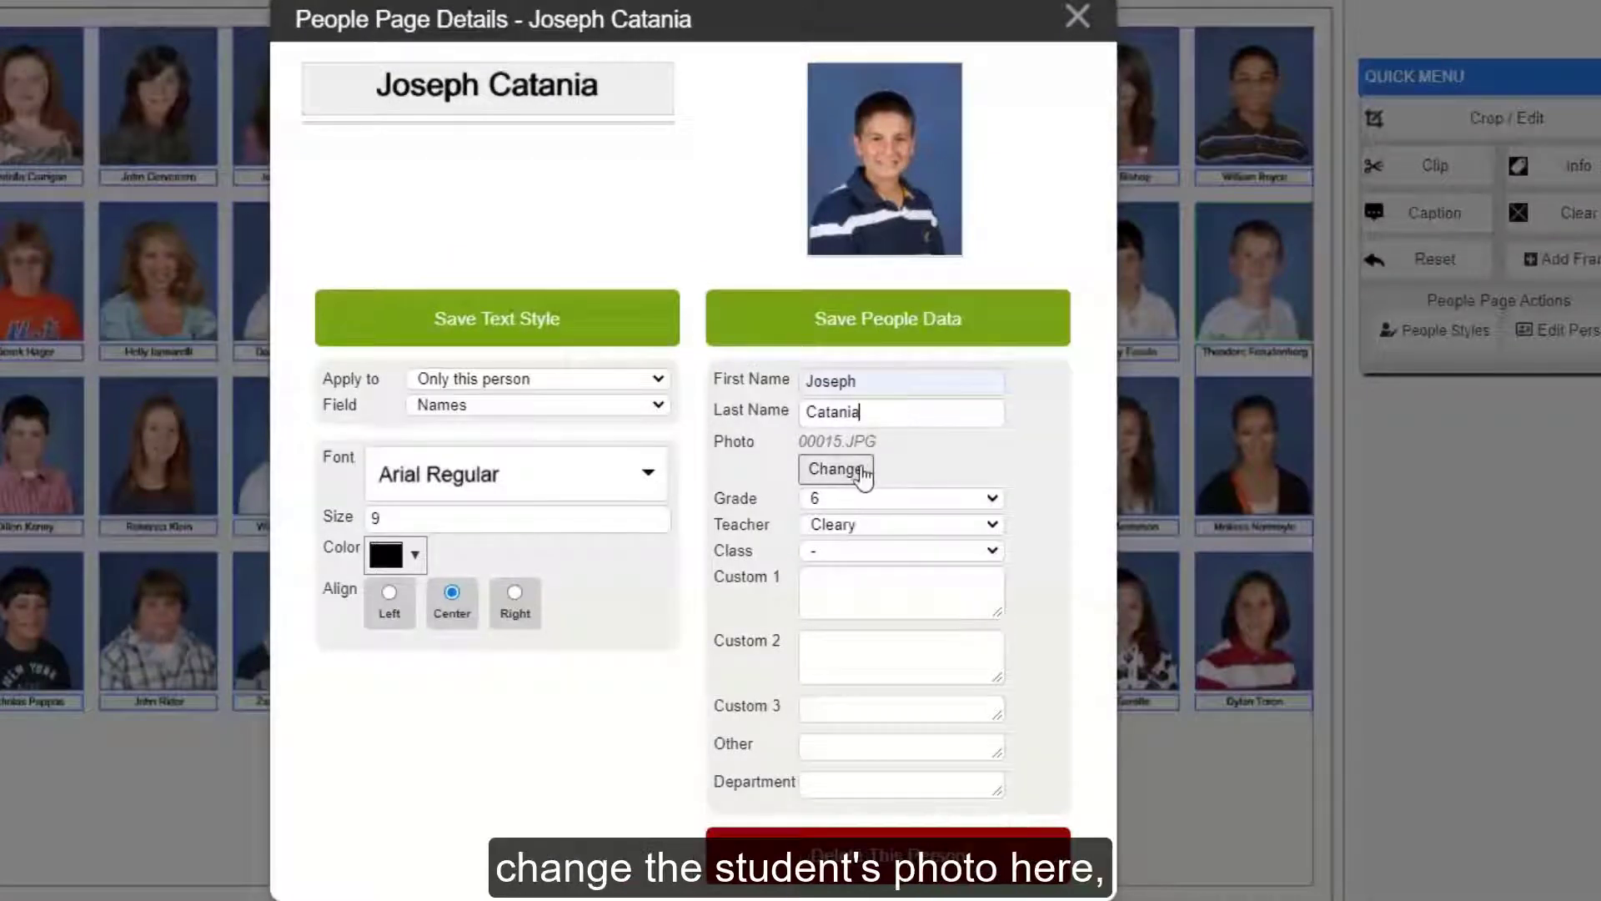
{"action": "left_click", "coordinate": [858, 526]}
{"action": "left_click", "coordinate": [859, 530]}
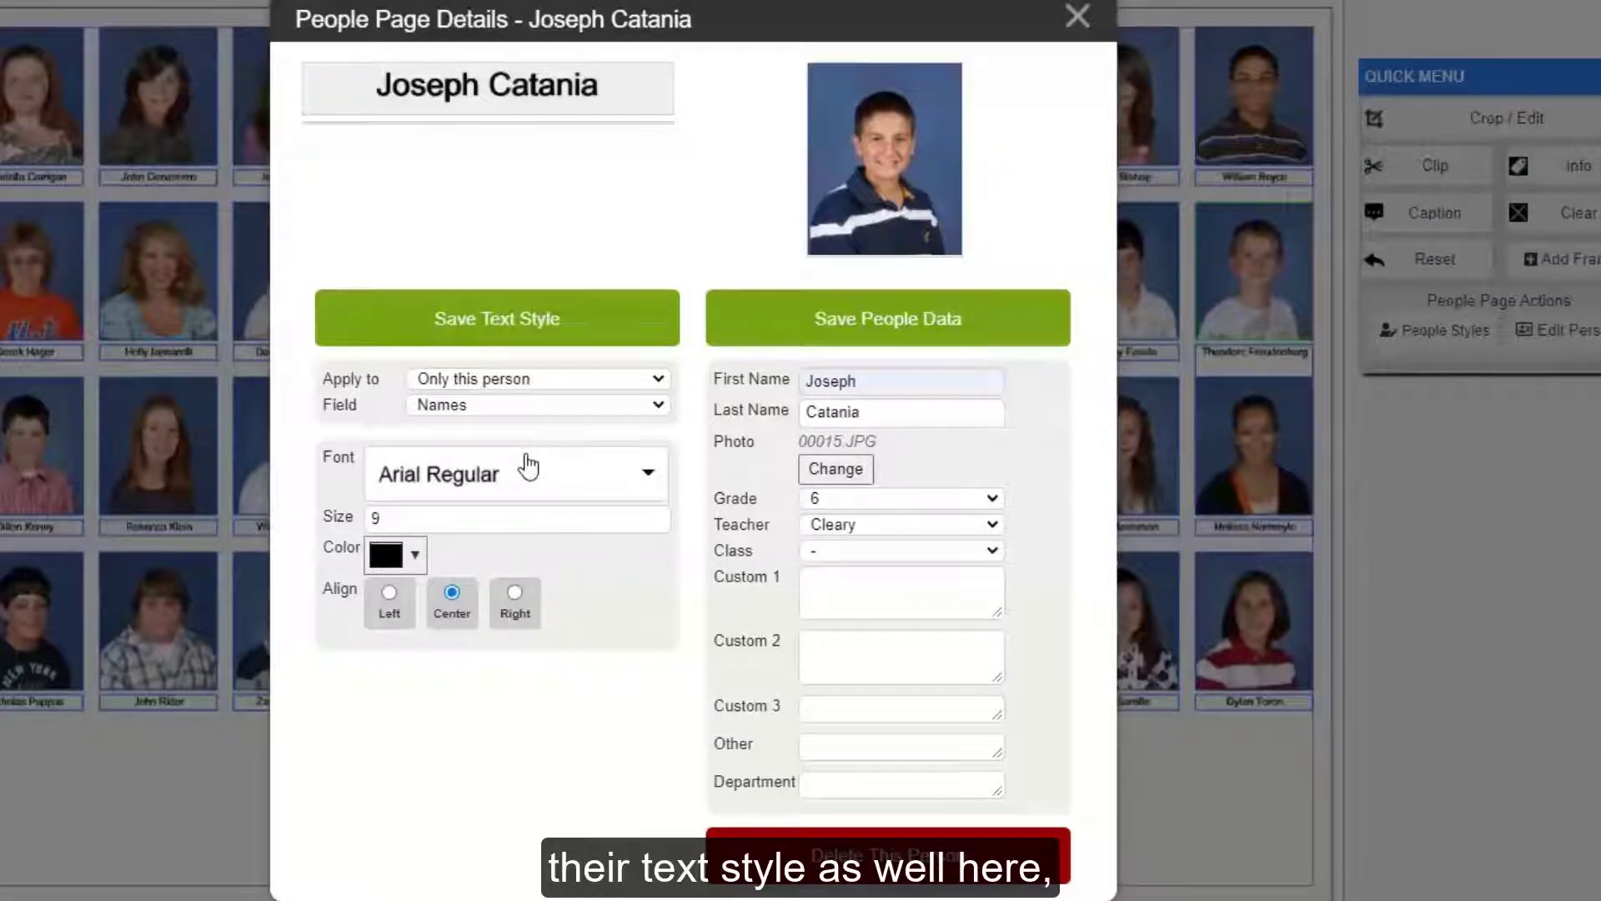
{"action": "left_click", "coordinate": [503, 380]}
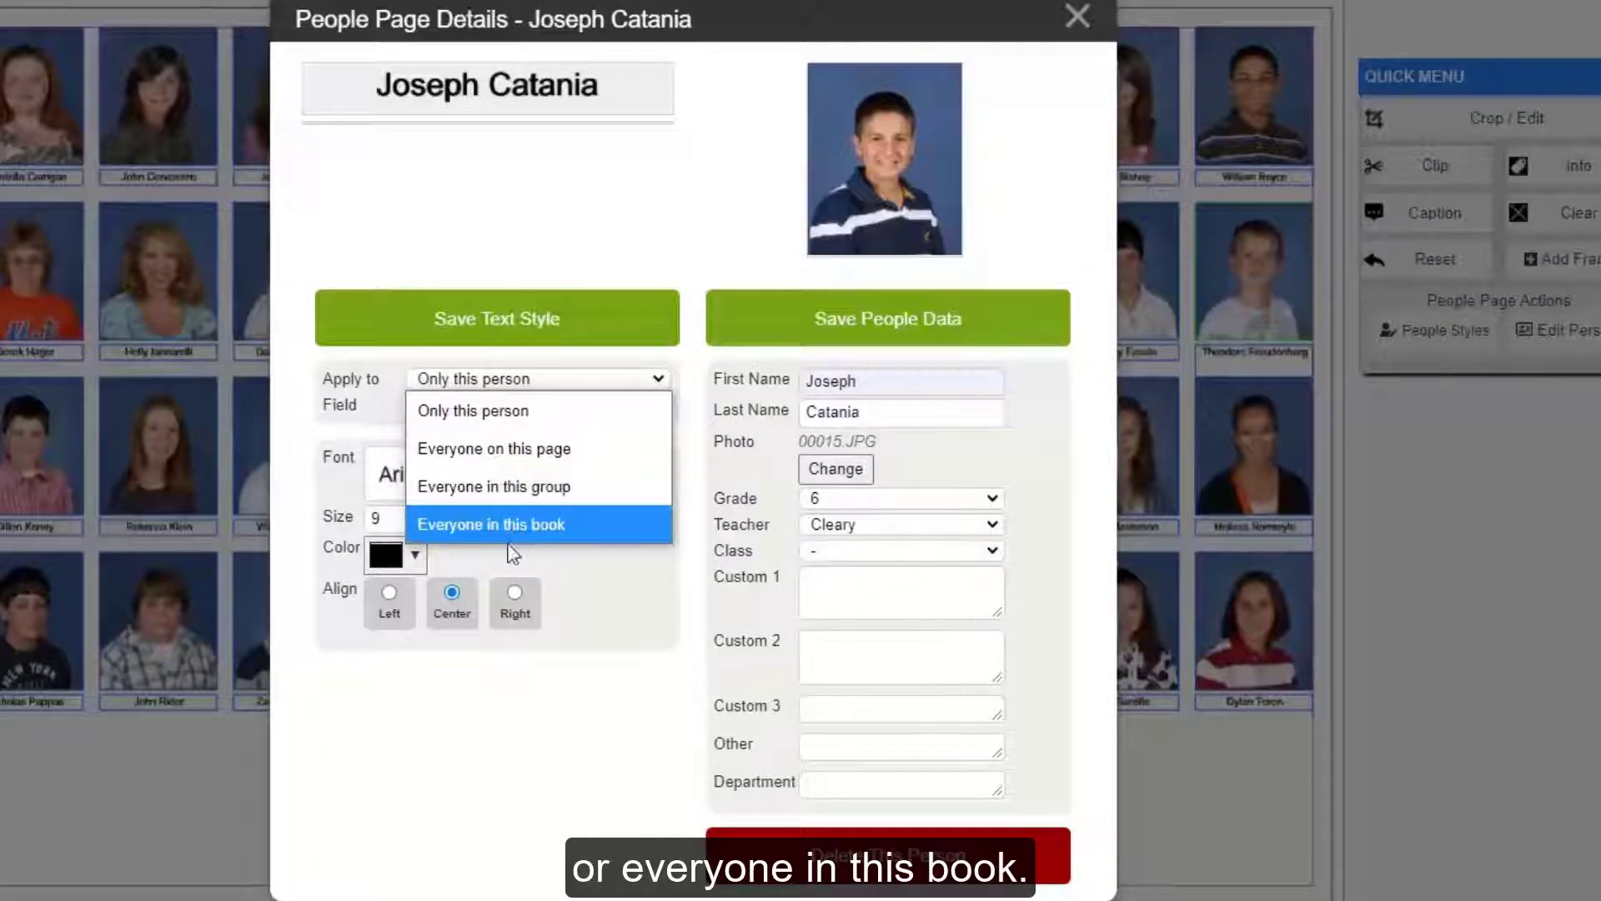
{"action": "left_click", "coordinate": [607, 592]}
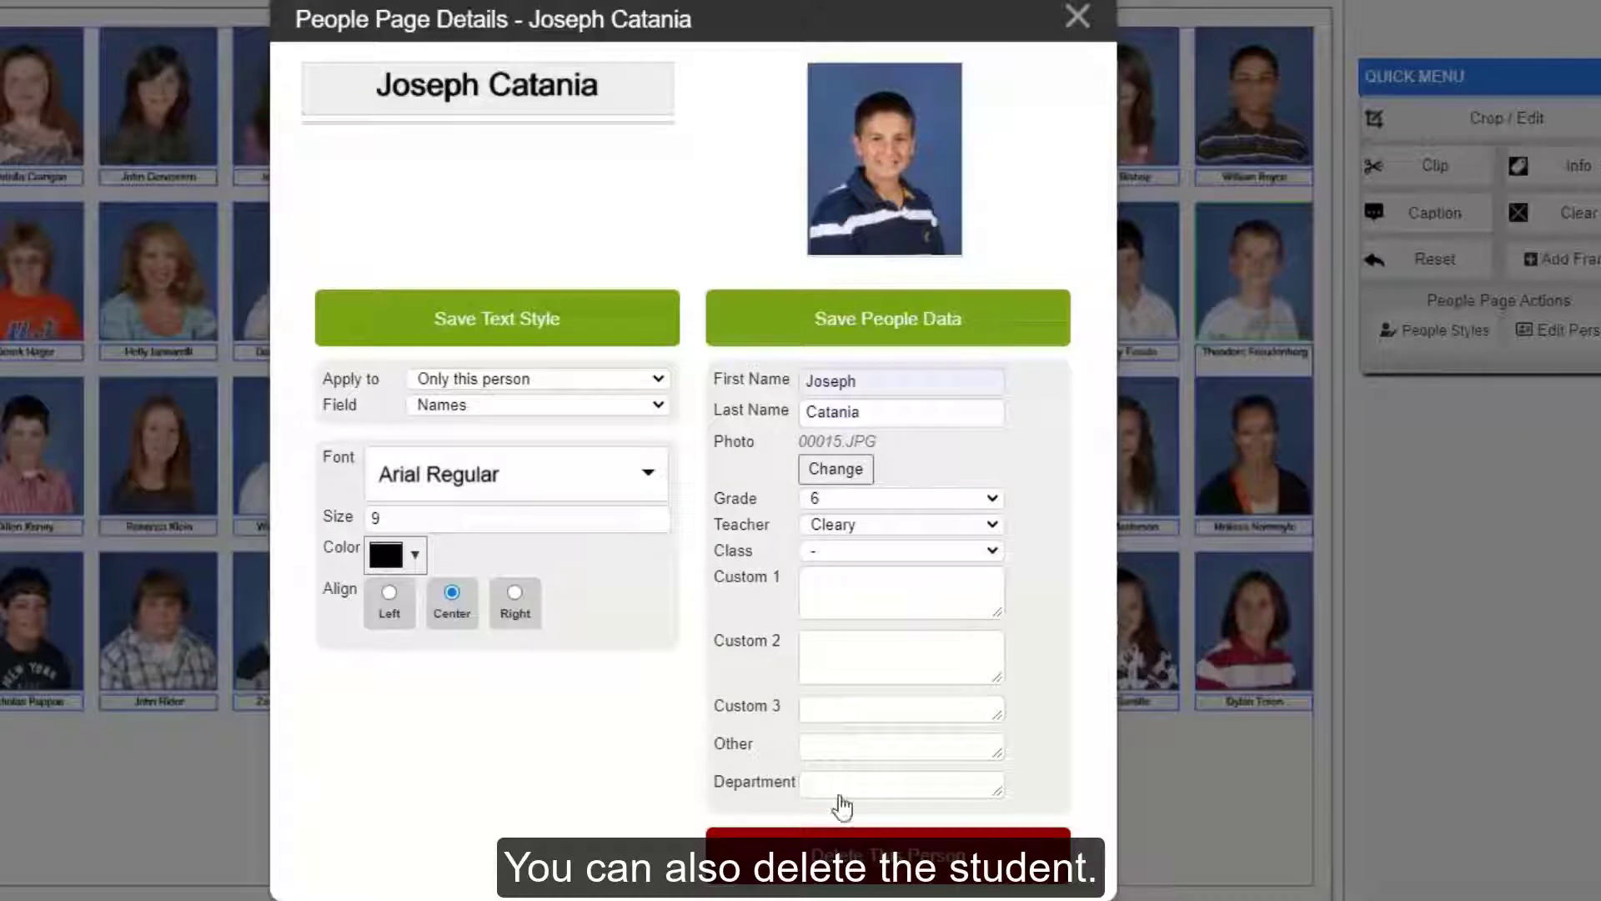
{"action": "left_click", "coordinate": [871, 882]}
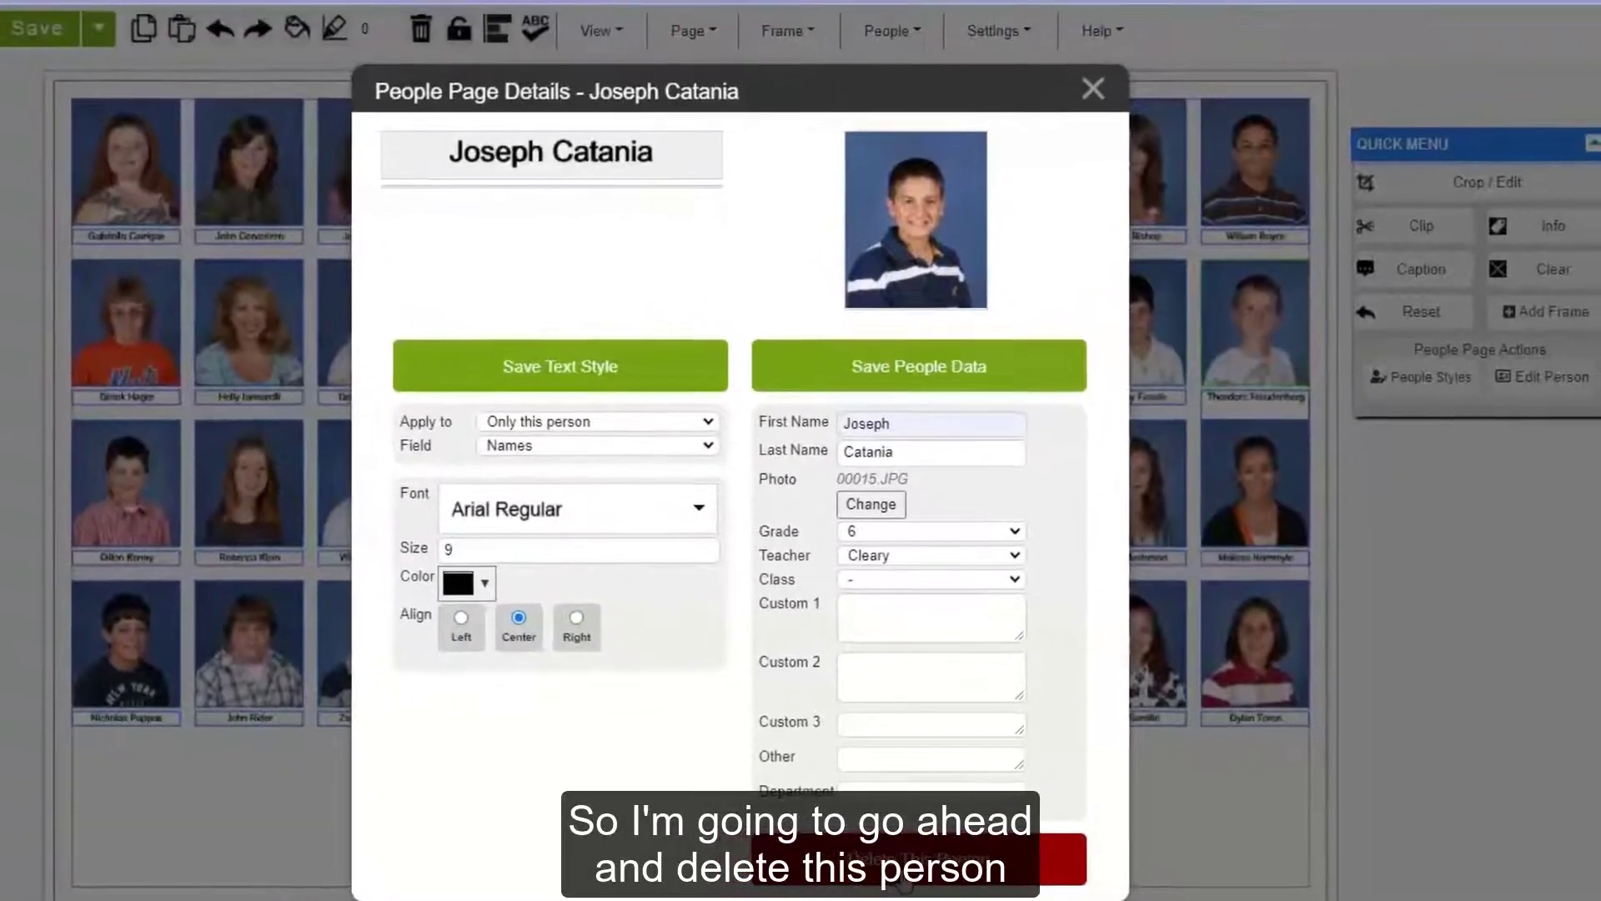
{"action": "left_click", "coordinate": [787, 72]}
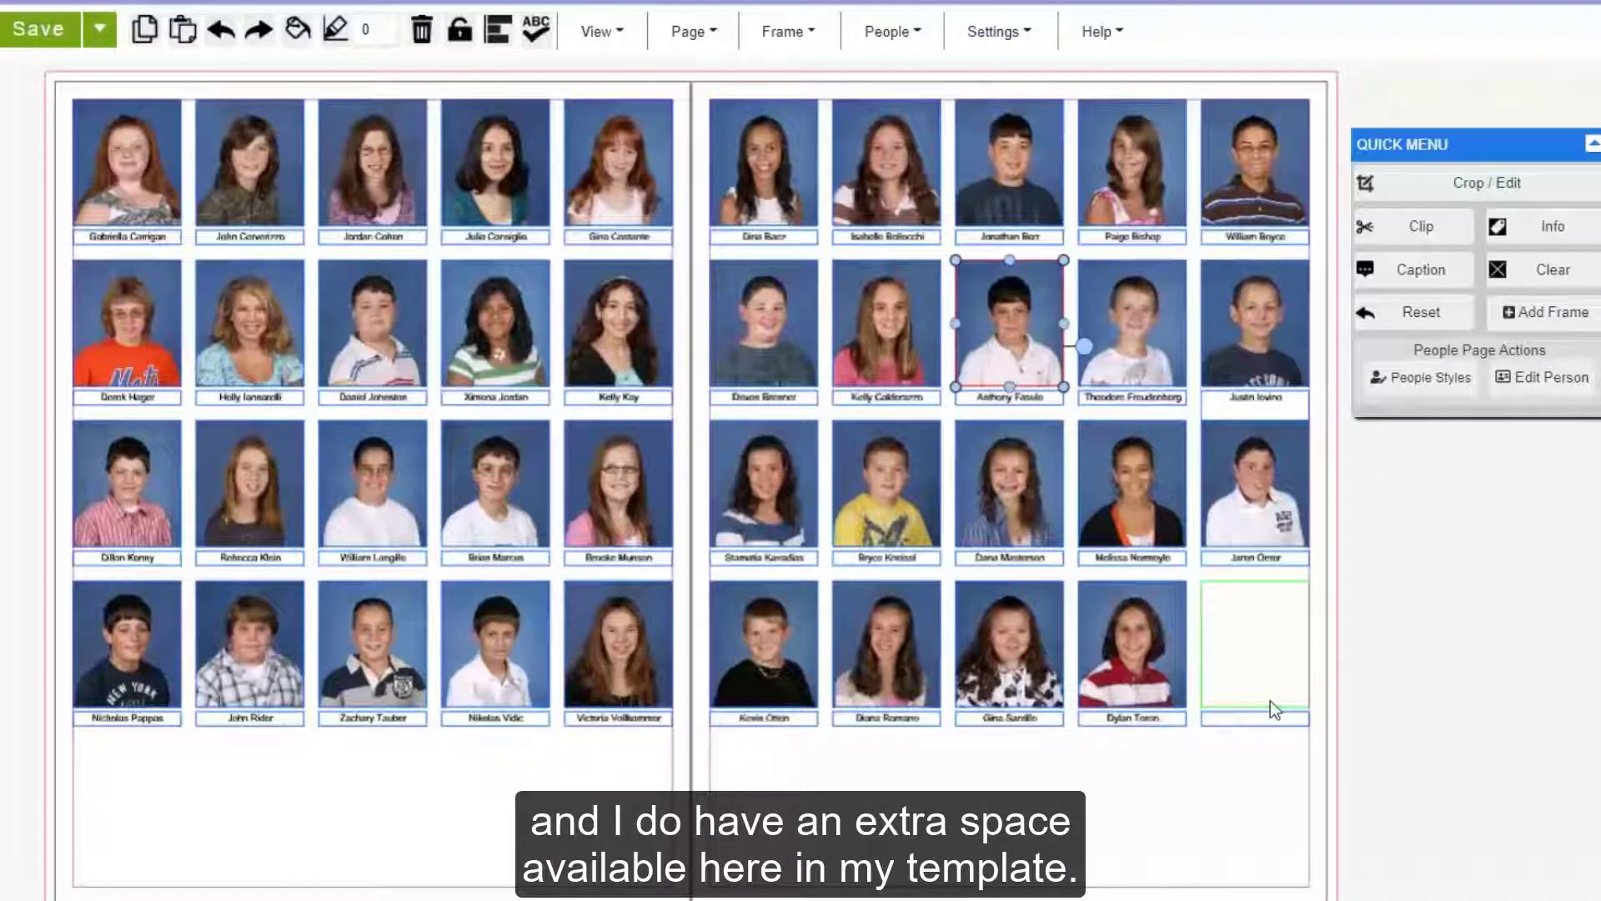
Check the reflowed portrait grid by selecting a photo, then deselect it.
{"action": "left_click", "coordinate": [838, 309]}
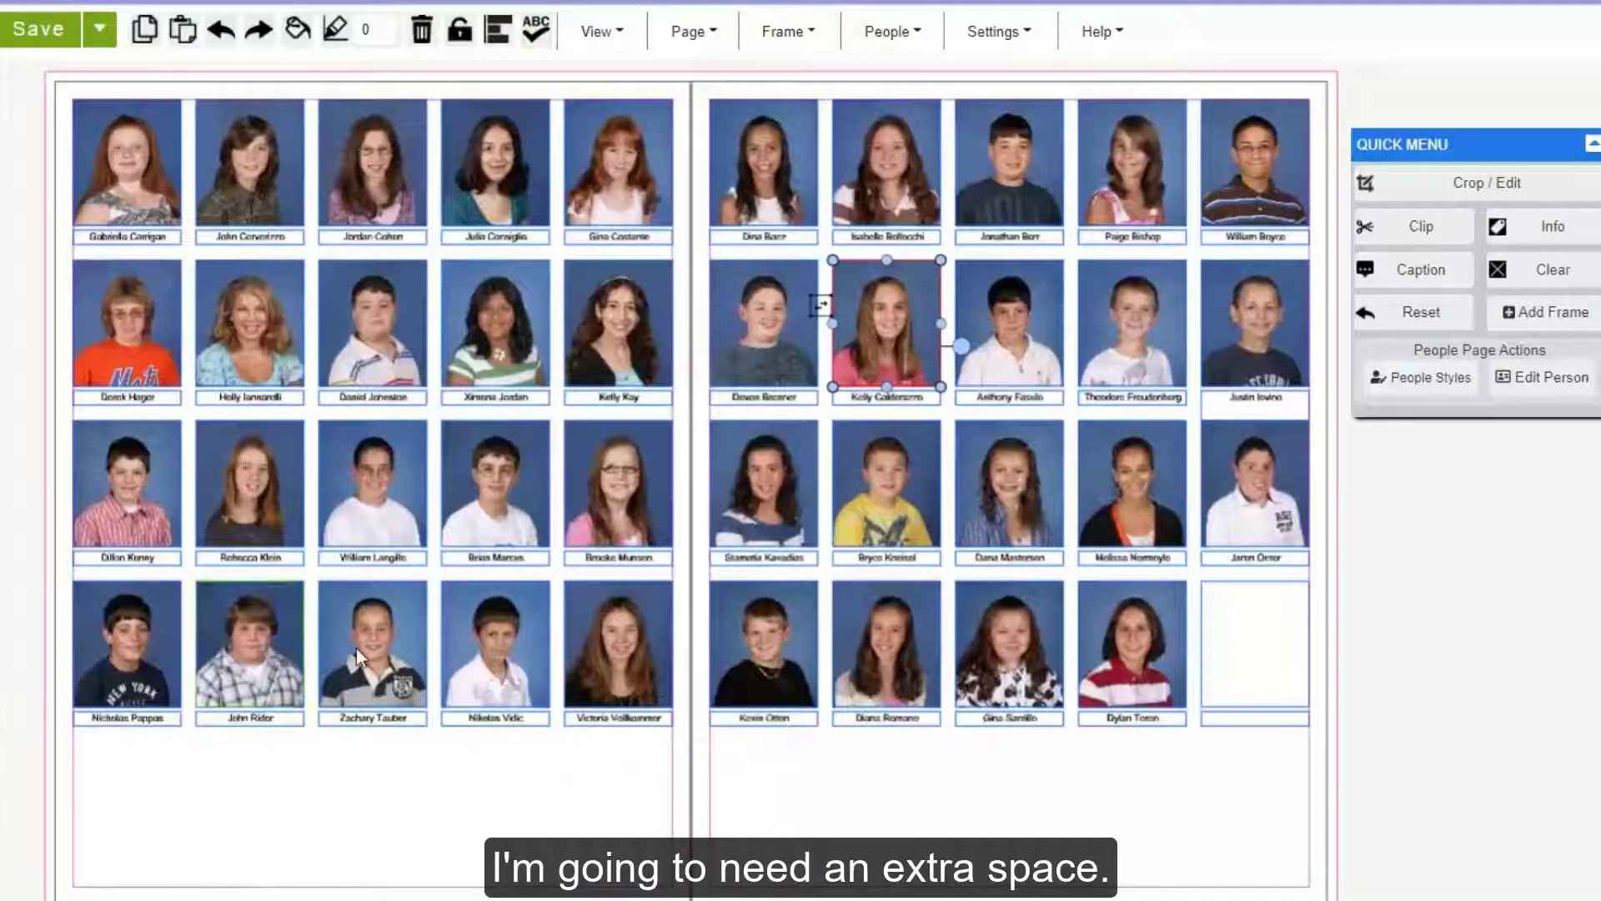
{"action": "left_click", "coordinate": [146, 782]}
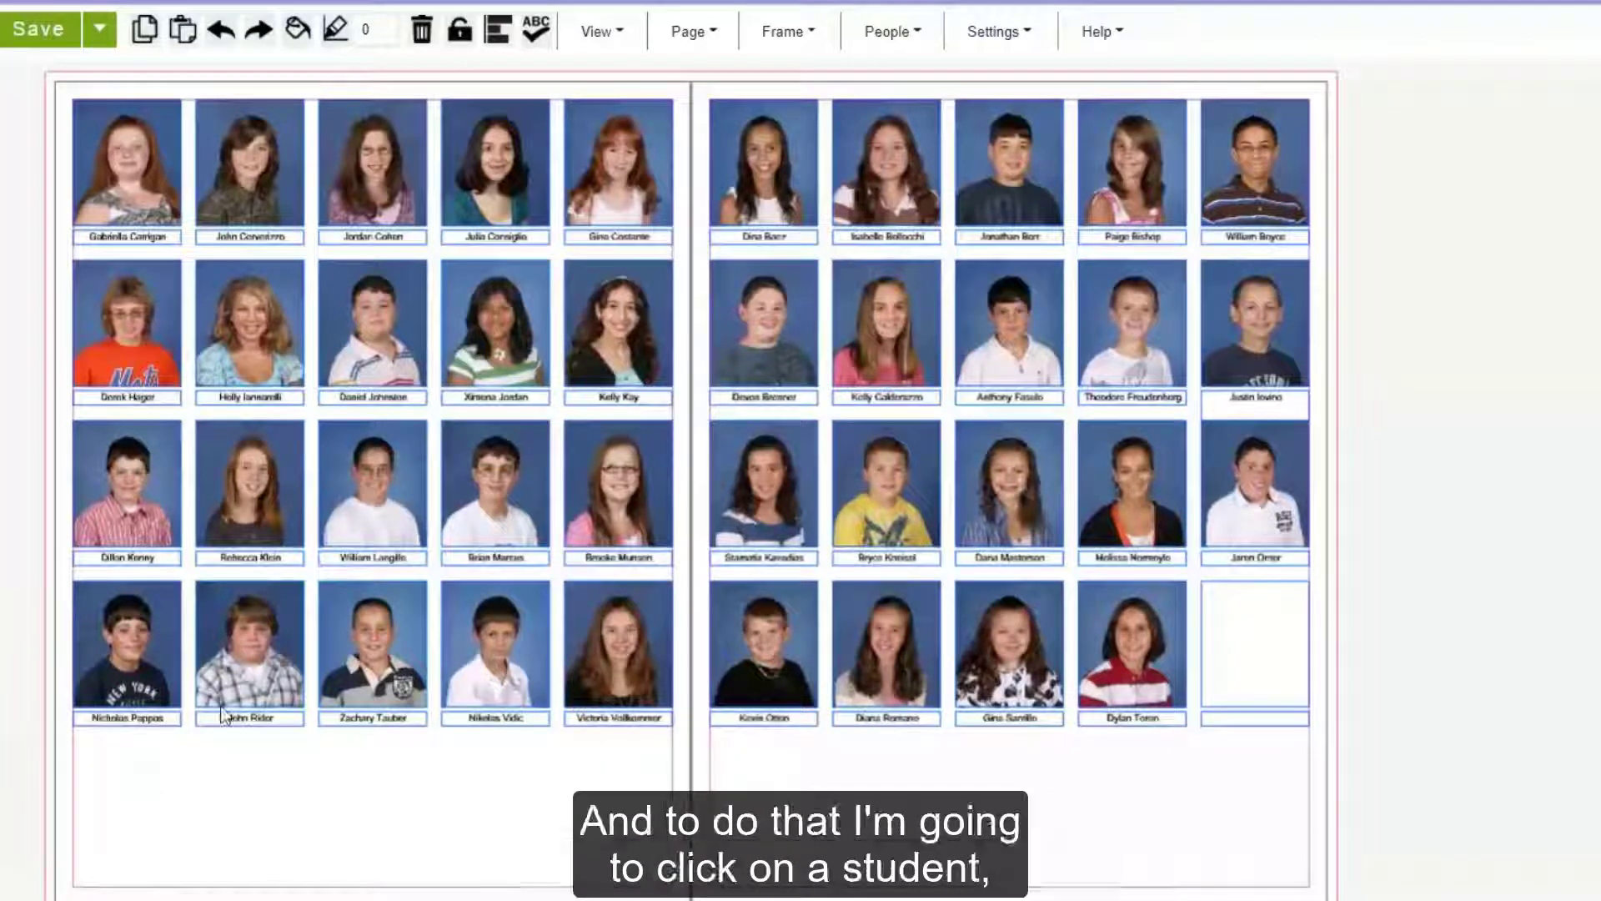
Add a new frame below the left page's last row of portraits.
{"action": "left_click", "coordinate": [288, 639]}
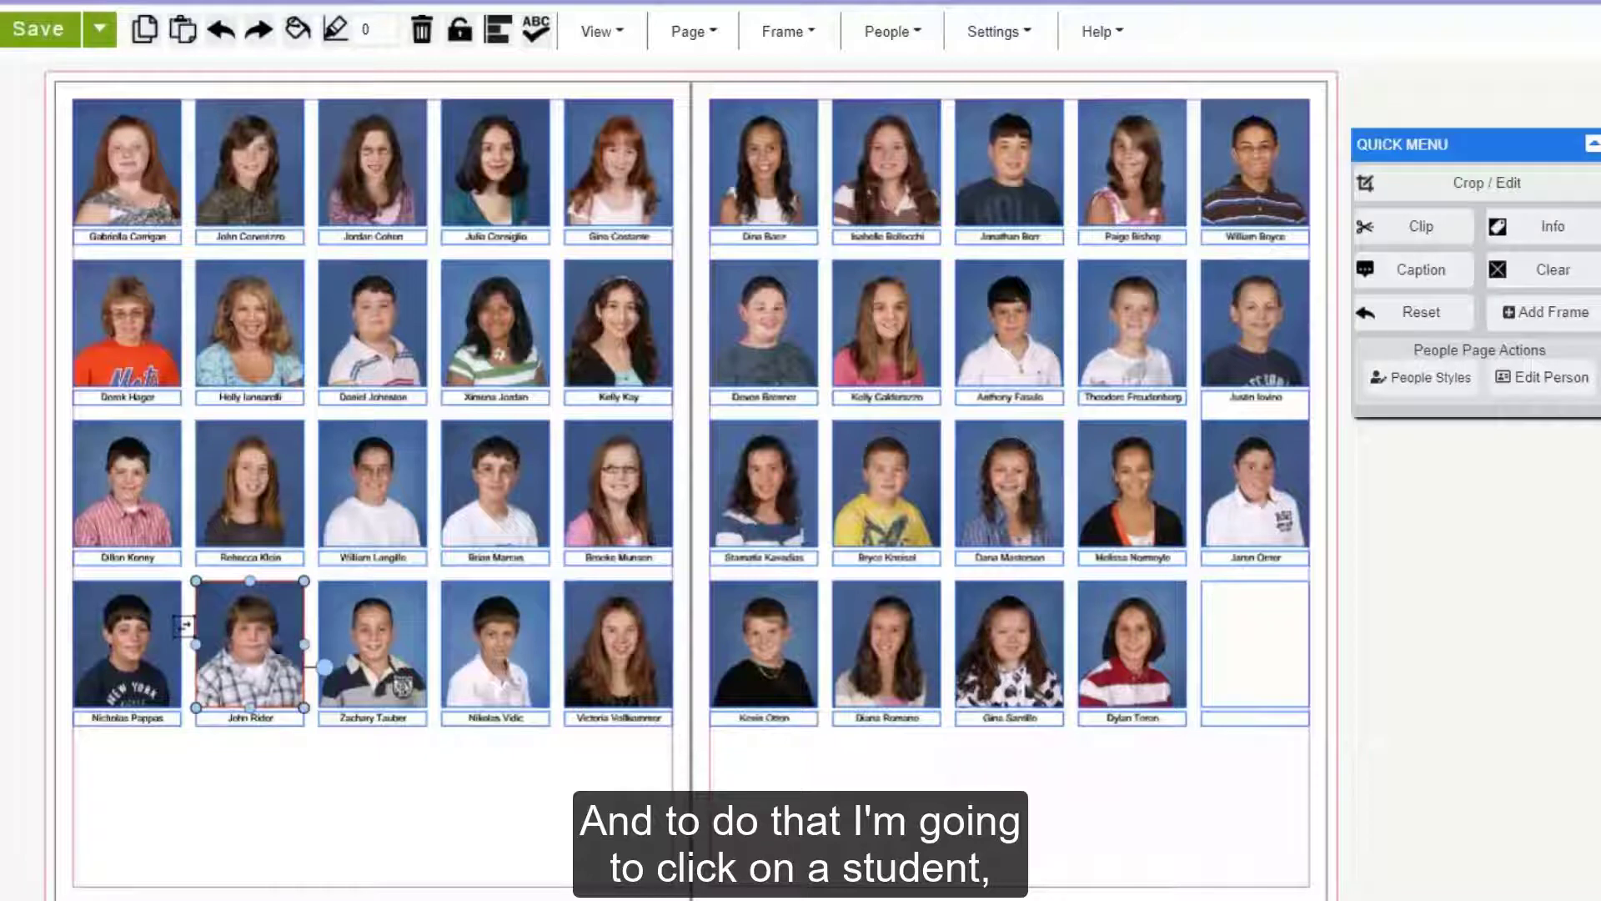
{"action": "left_click_drag", "start_coordinate": [1409, 143], "coordinate": [784, 302]}
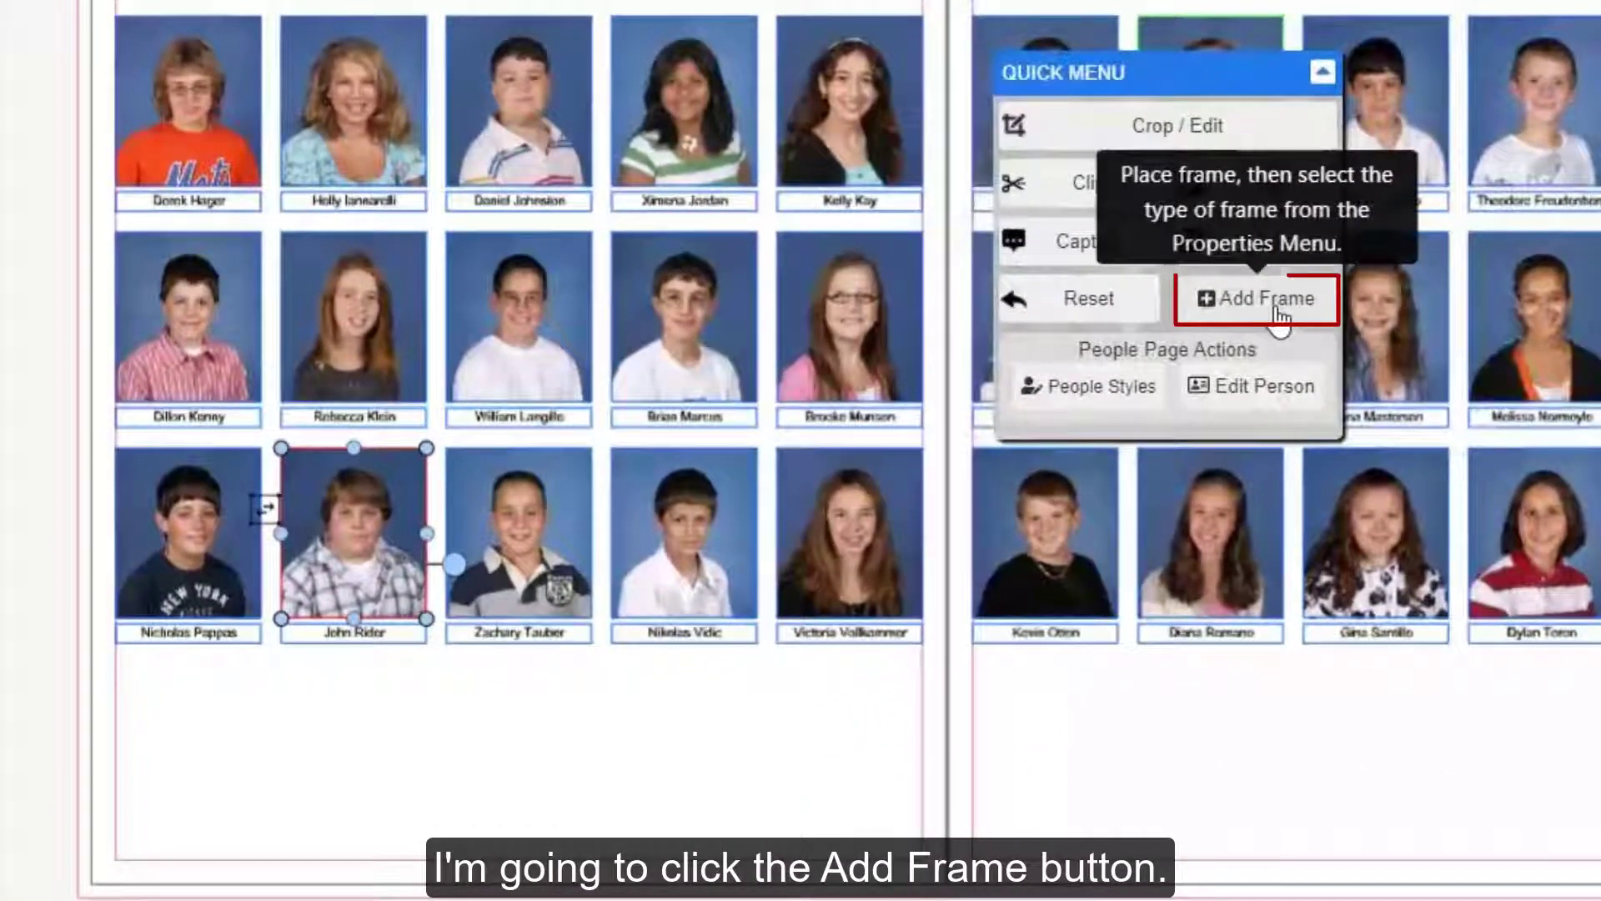
{"action": "left_click", "coordinate": [1275, 302]}
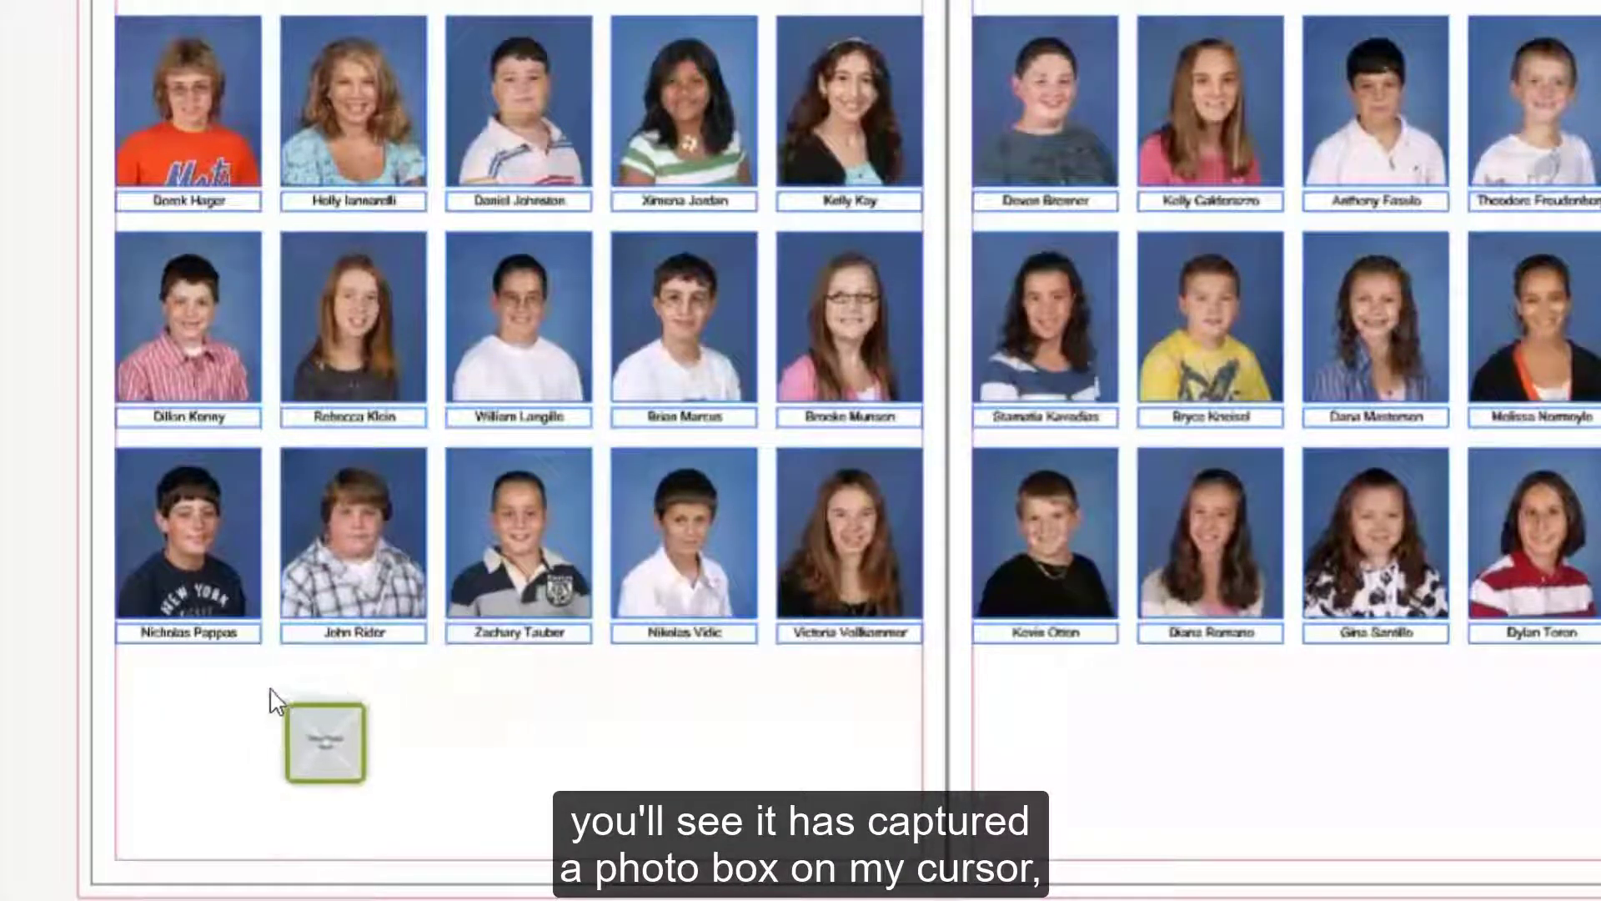
{"action": "left_click", "coordinate": [185, 682]}
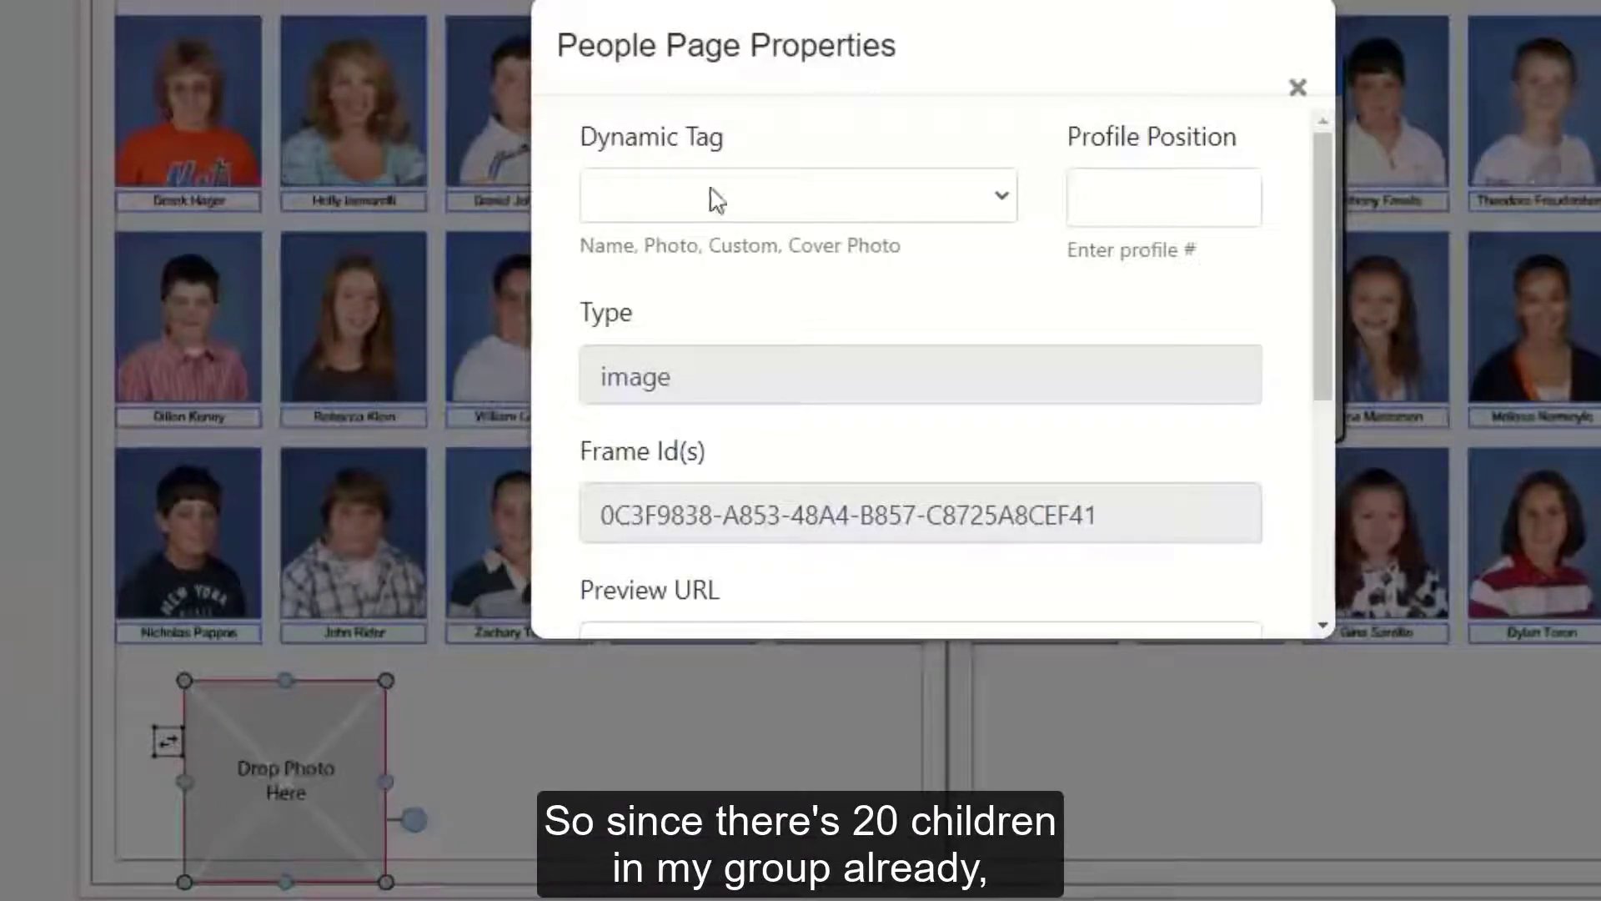
Tag the new frame as PHOTO with profile position 21 and update it.
{"action": "left_click", "coordinate": [982, 197]}
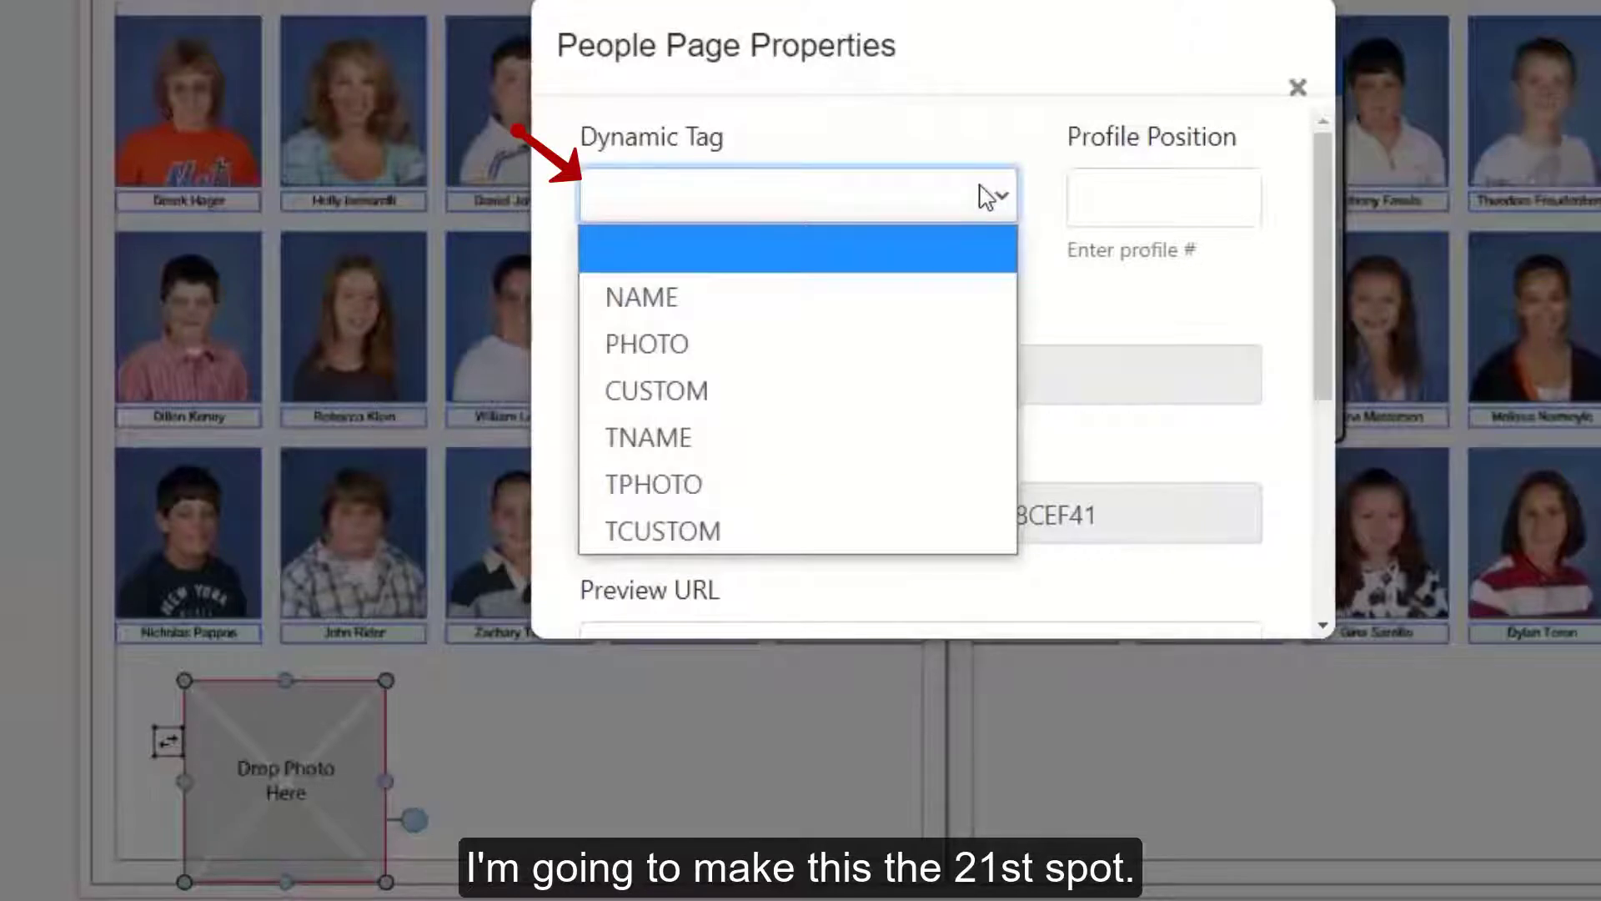
{"action": "left_click", "coordinate": [727, 342]}
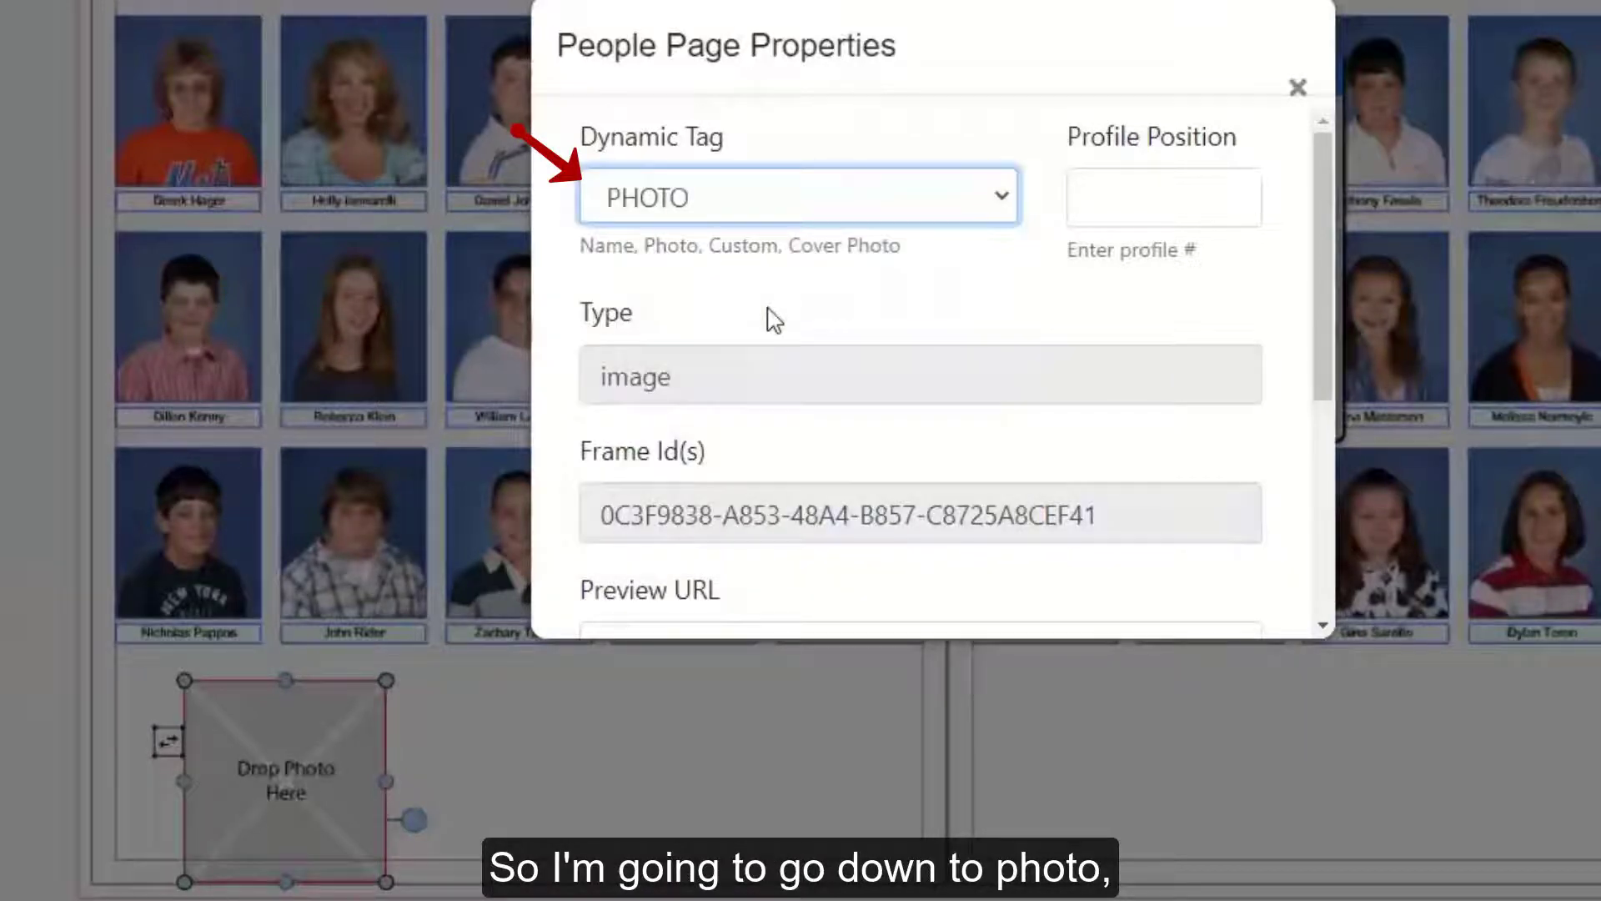
{"action": "left_click", "coordinate": [1159, 209]}
{"action": "type", "text": "21"}
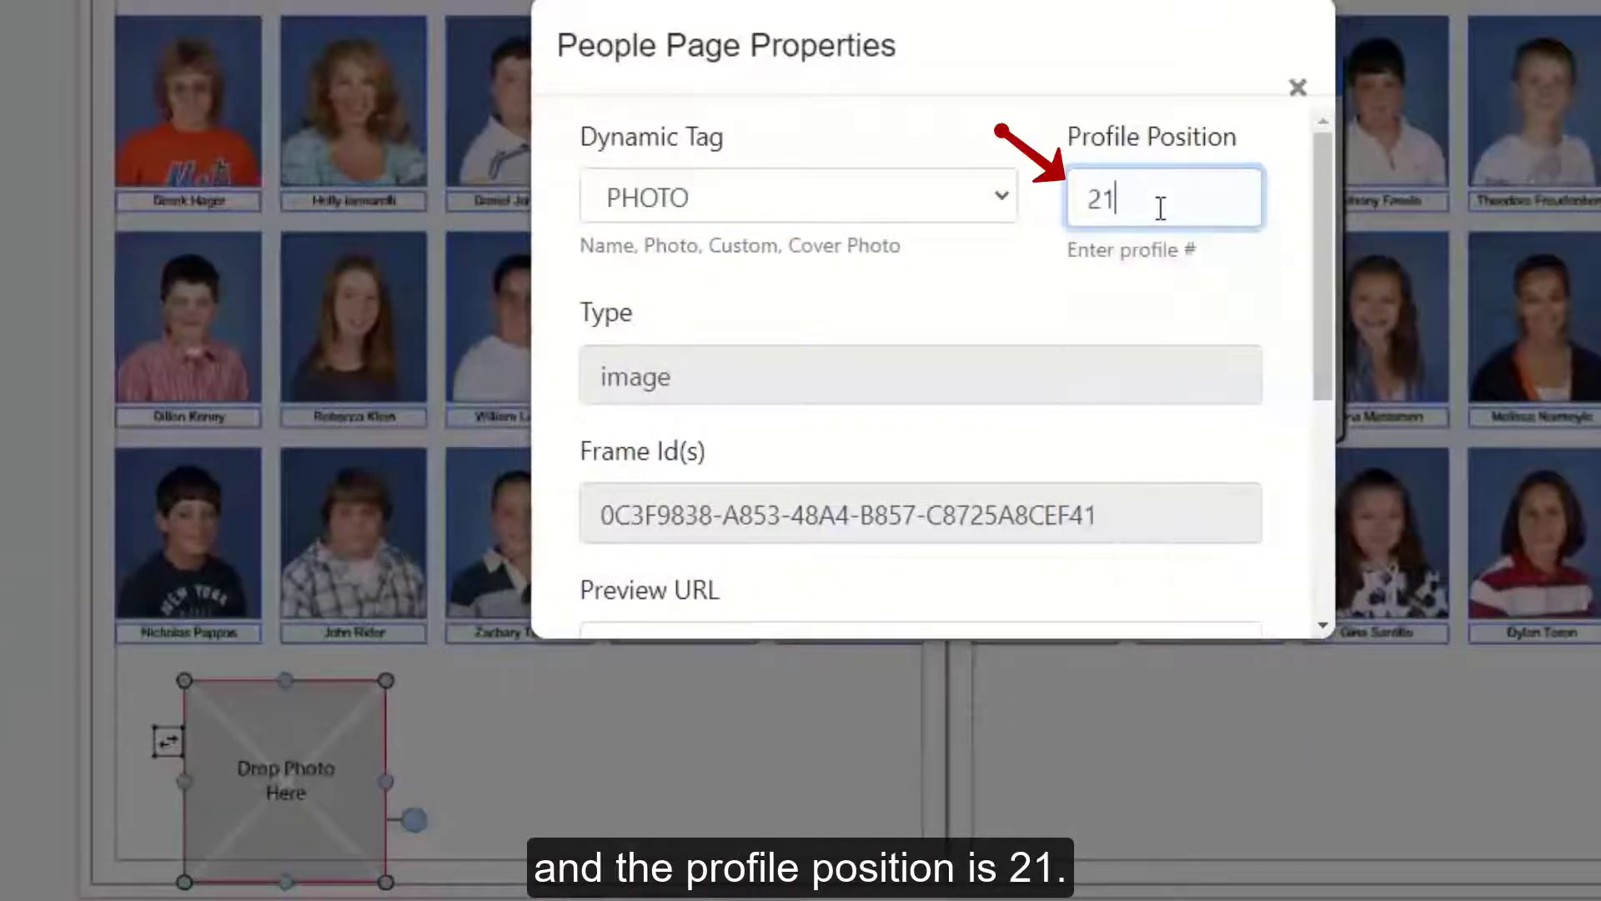
{"action": "scroll", "coordinate": [1126, 357], "scroll_direction": "down", "scroll_amount": 5}
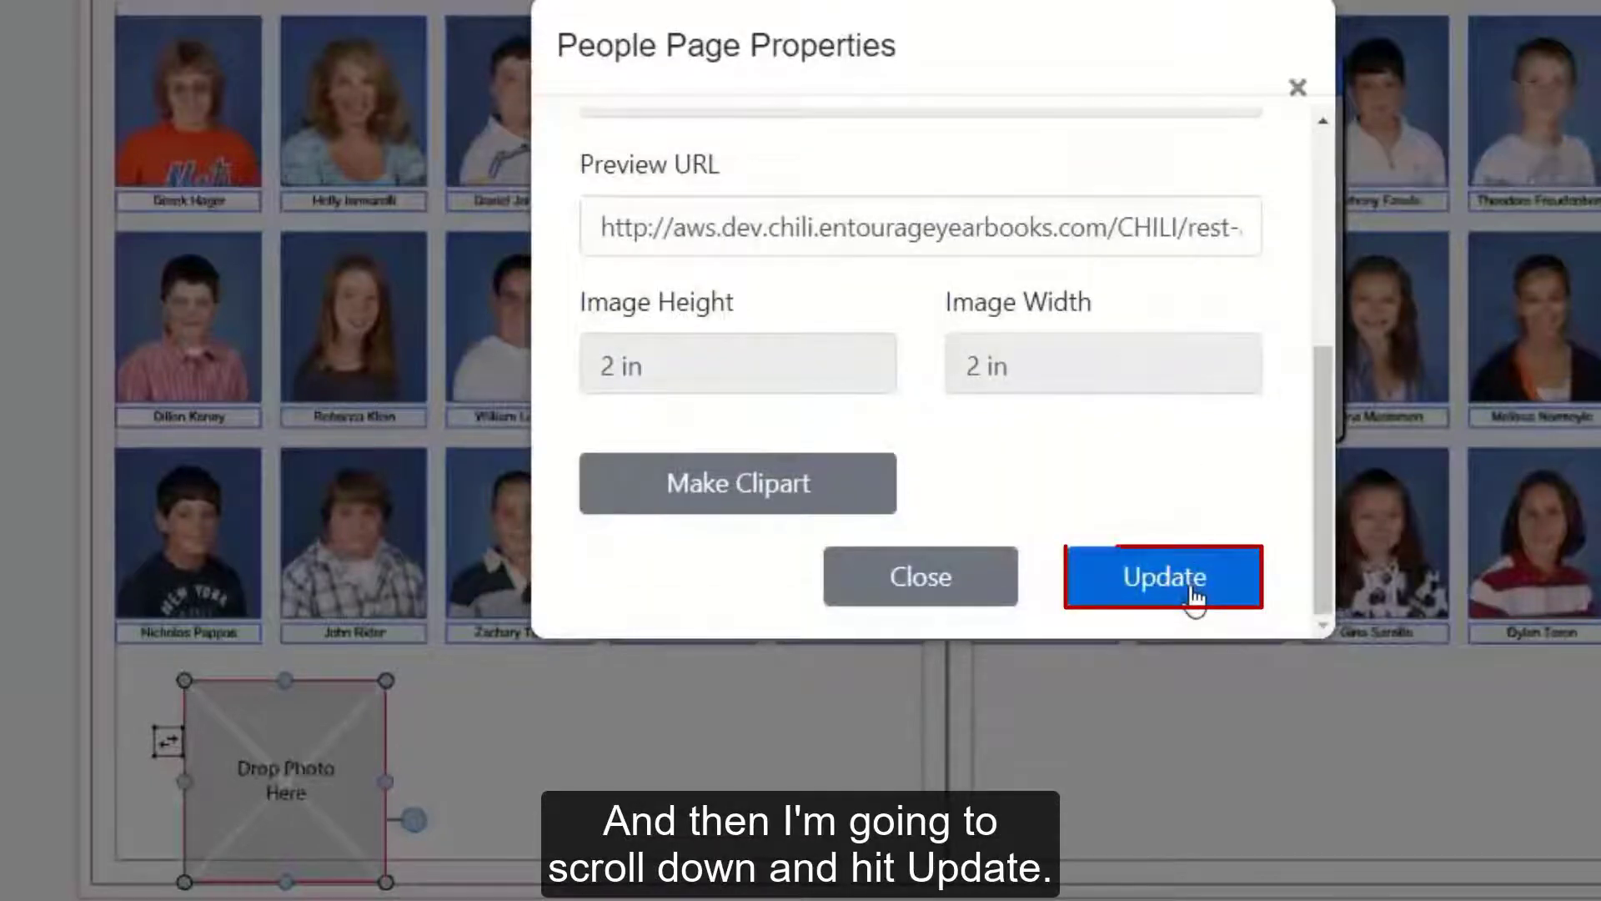
{"action": "left_click", "coordinate": [1194, 596]}
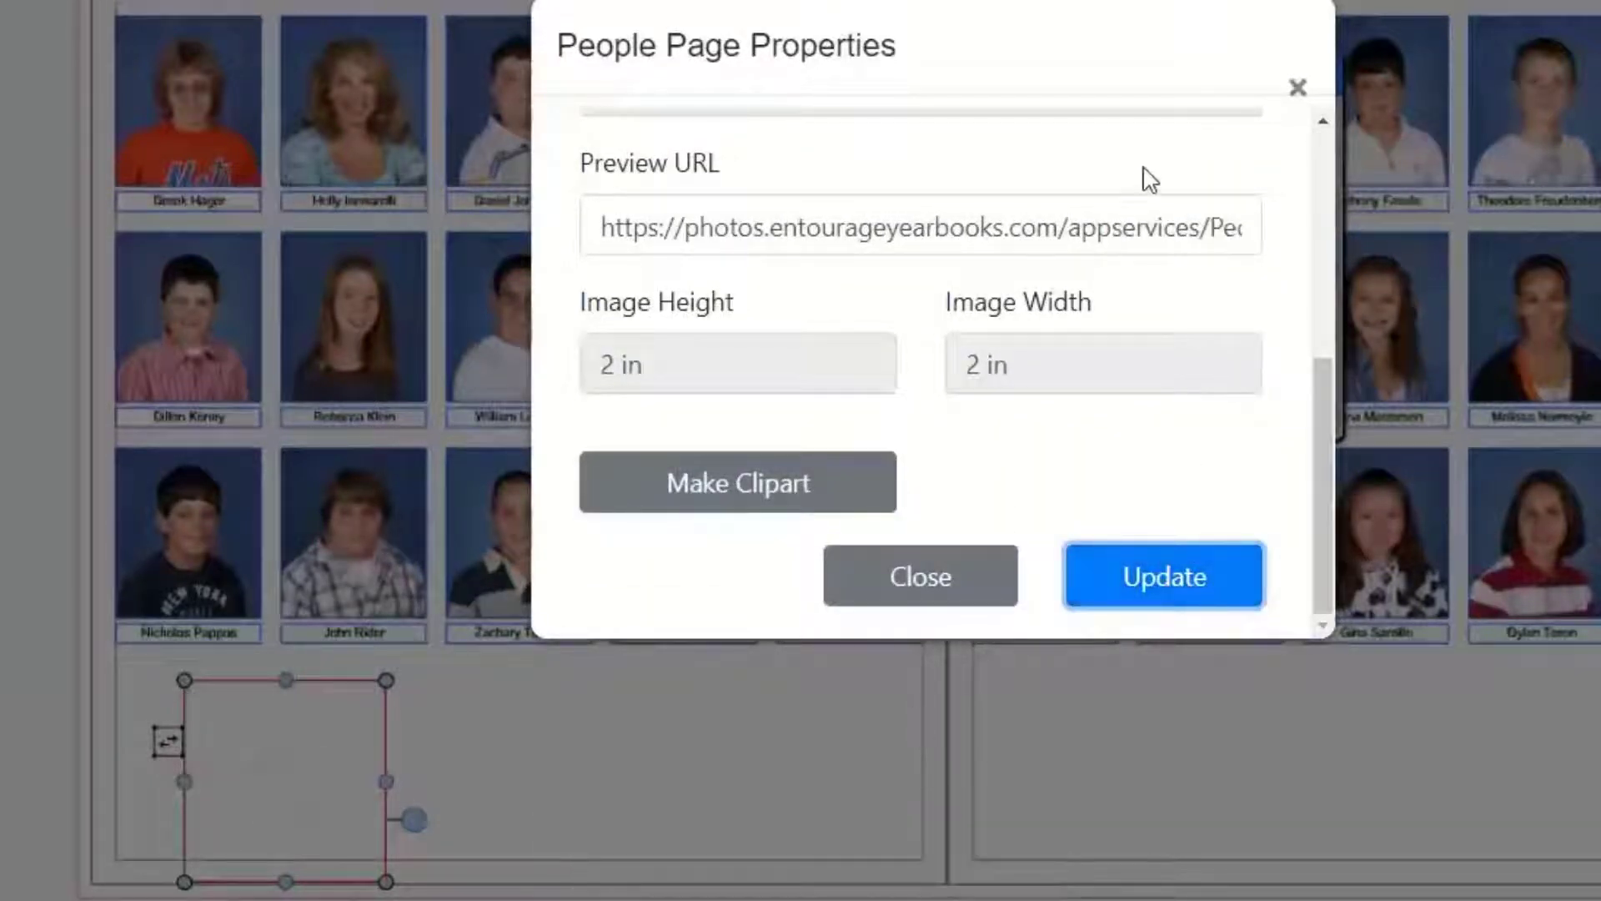
{"action": "left_click", "coordinate": [1298, 87]}
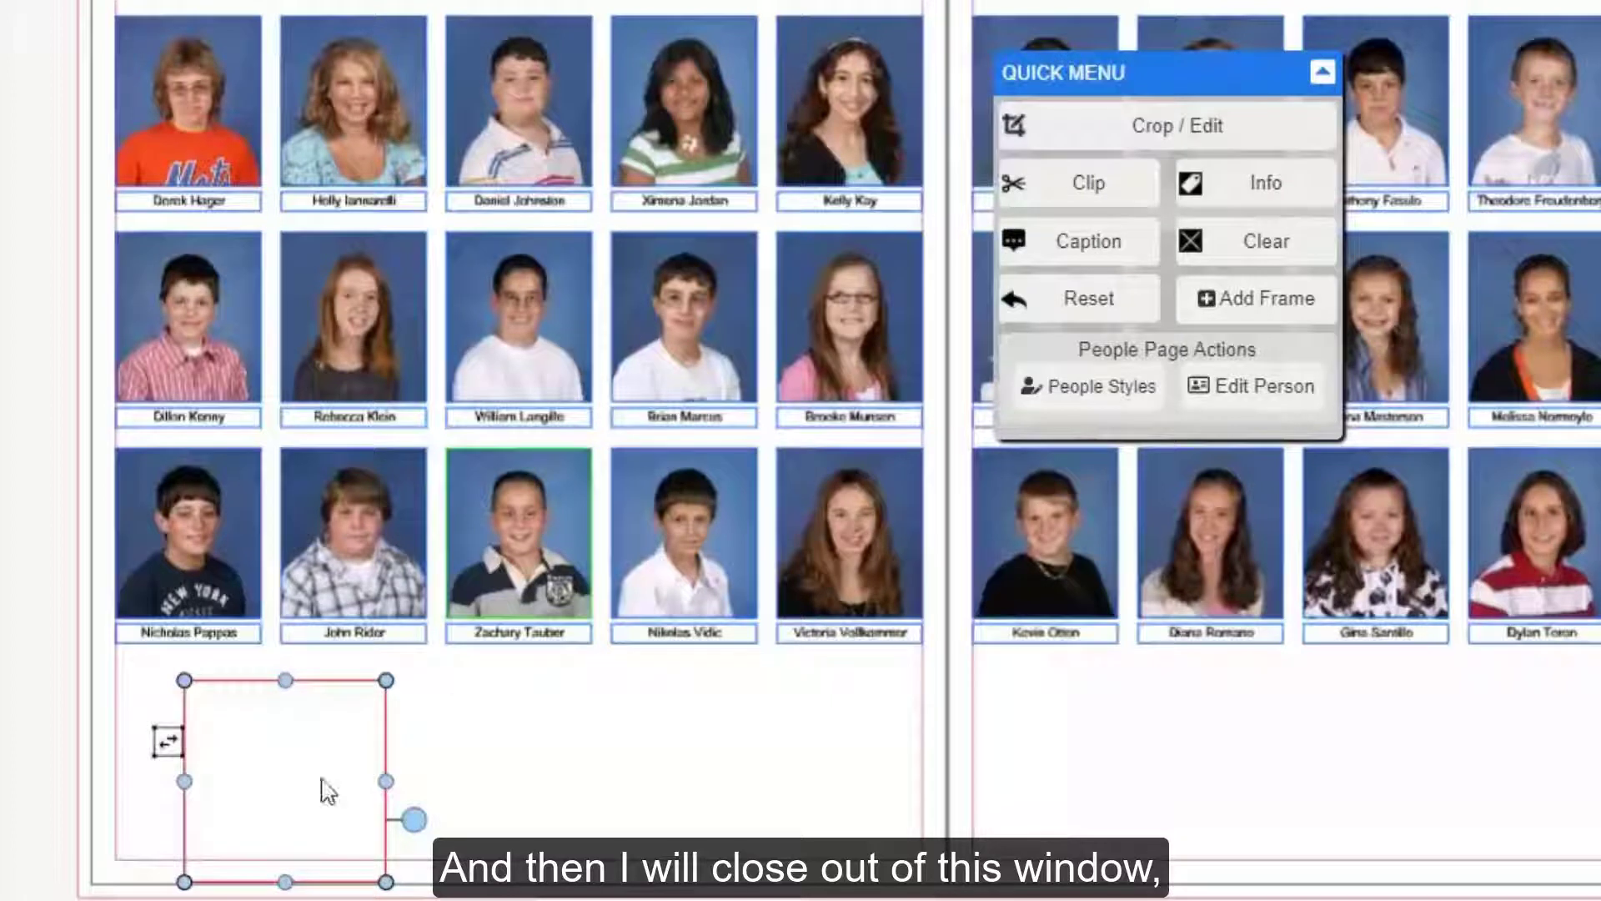
Move and shorten the empty photo box to line up under the last row's first portrait.
{"action": "left_click_drag", "start_coordinate": [296, 740], "coordinate": [227, 715]}
{"action": "left_click_drag", "start_coordinate": [314, 761], "coordinate": [263, 756]}
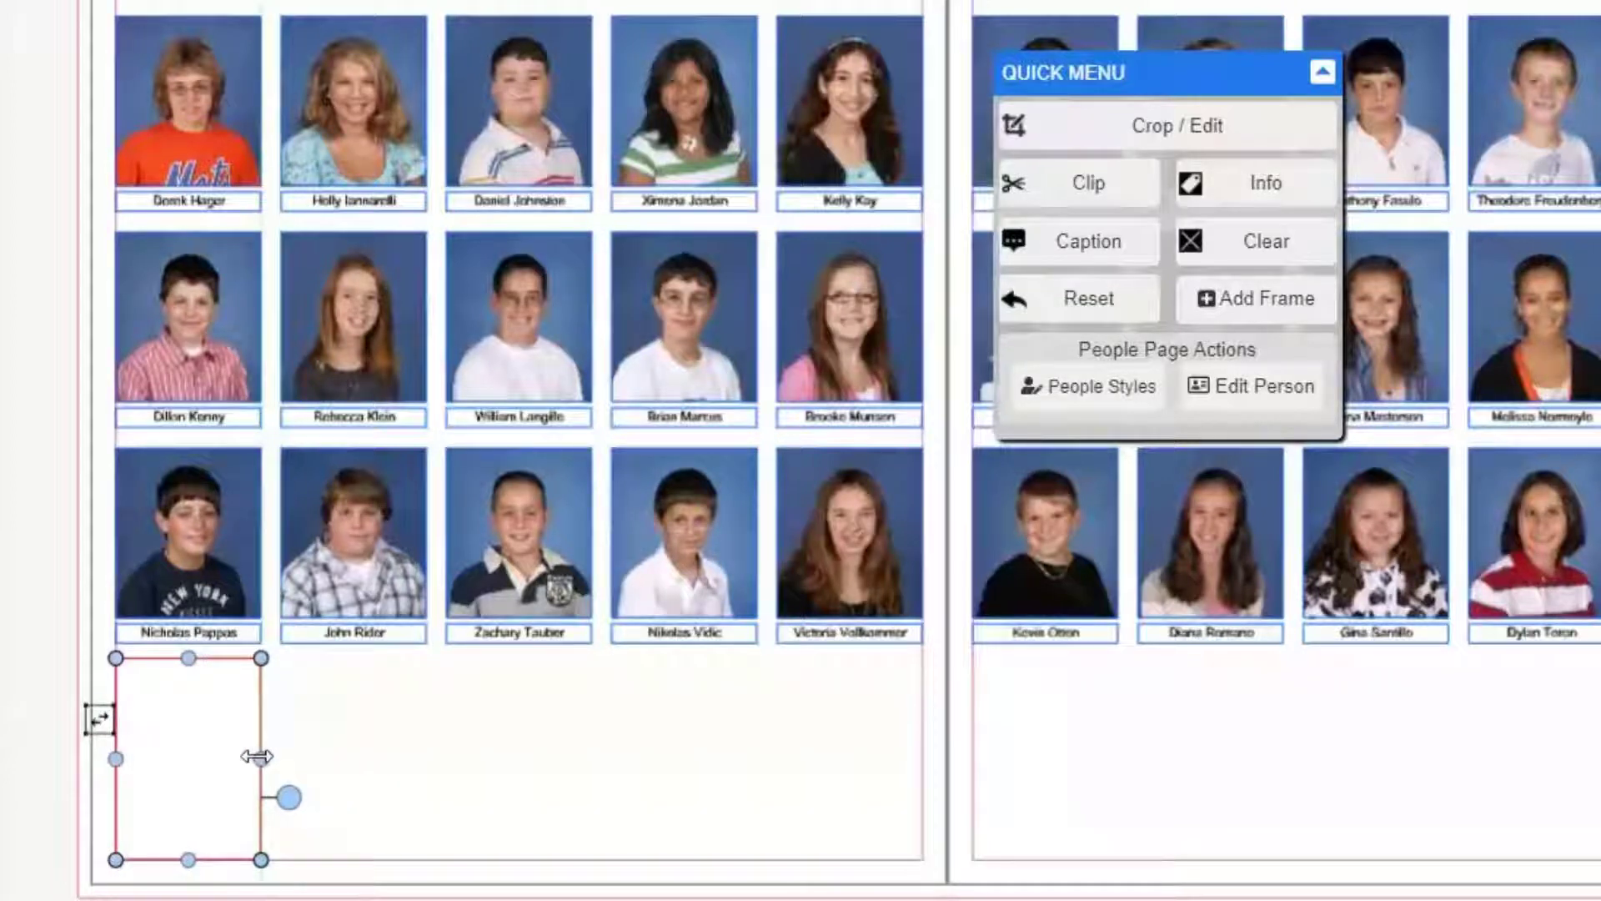
{"action": "left_click_drag", "start_coordinate": [190, 858], "coordinate": [190, 828]}
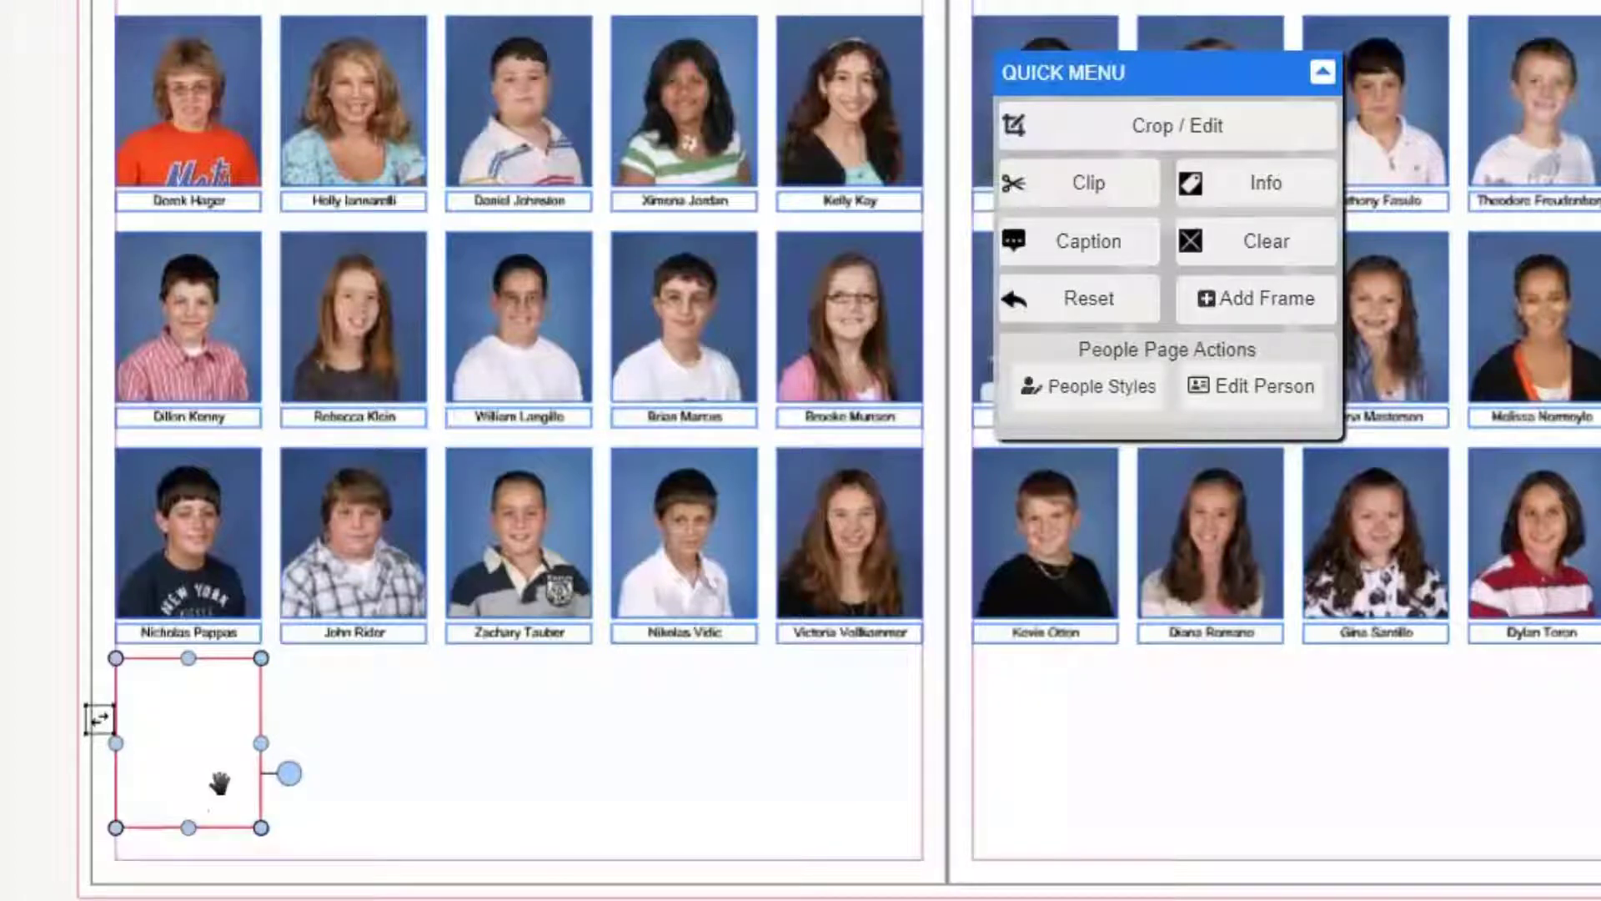
Add a second frame tagged NAME with profile position 21, moved toward the page bottom.
{"action": "left_click", "coordinate": [1246, 305]}
{"action": "left_click", "coordinate": [503, 703]}
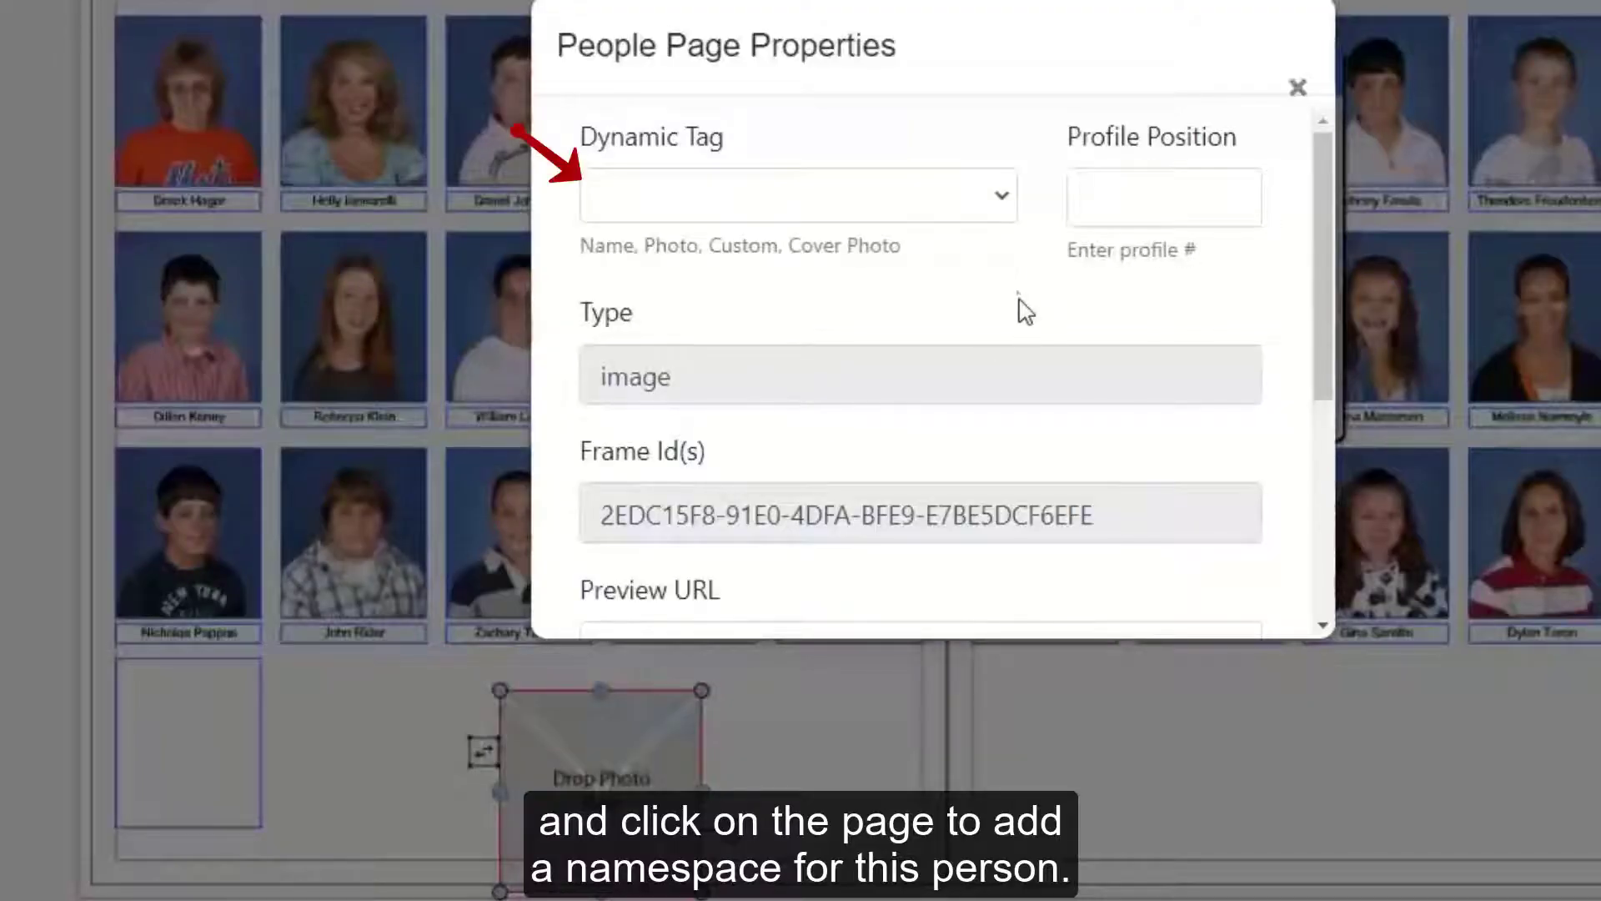
{"action": "left_click", "coordinate": [1004, 210]}
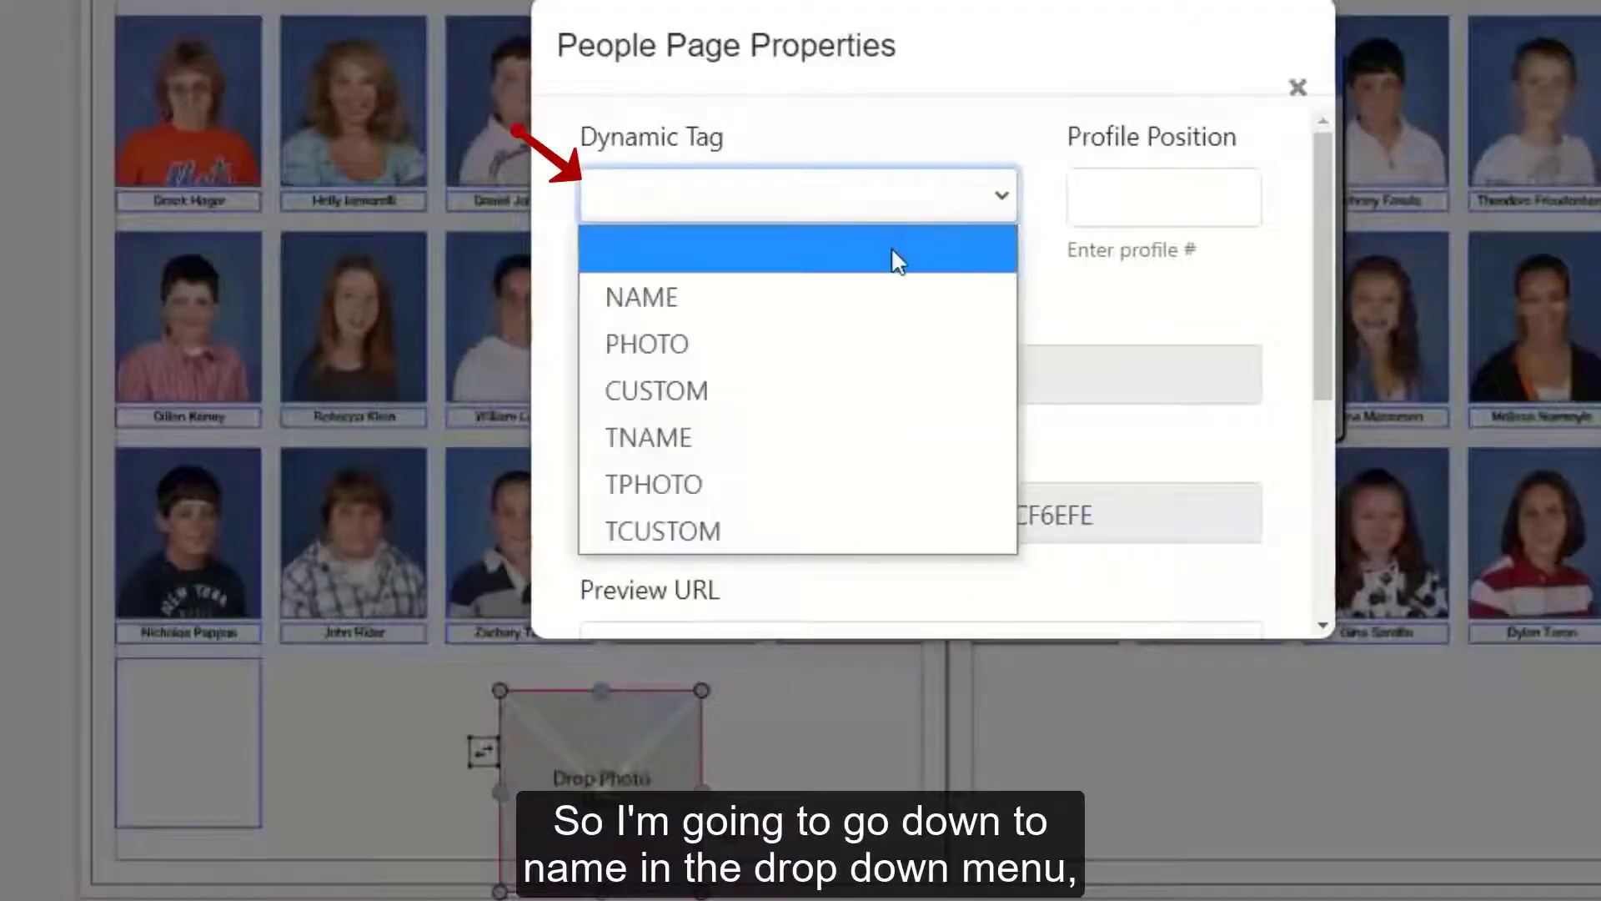
{"action": "left_click", "coordinate": [774, 286]}
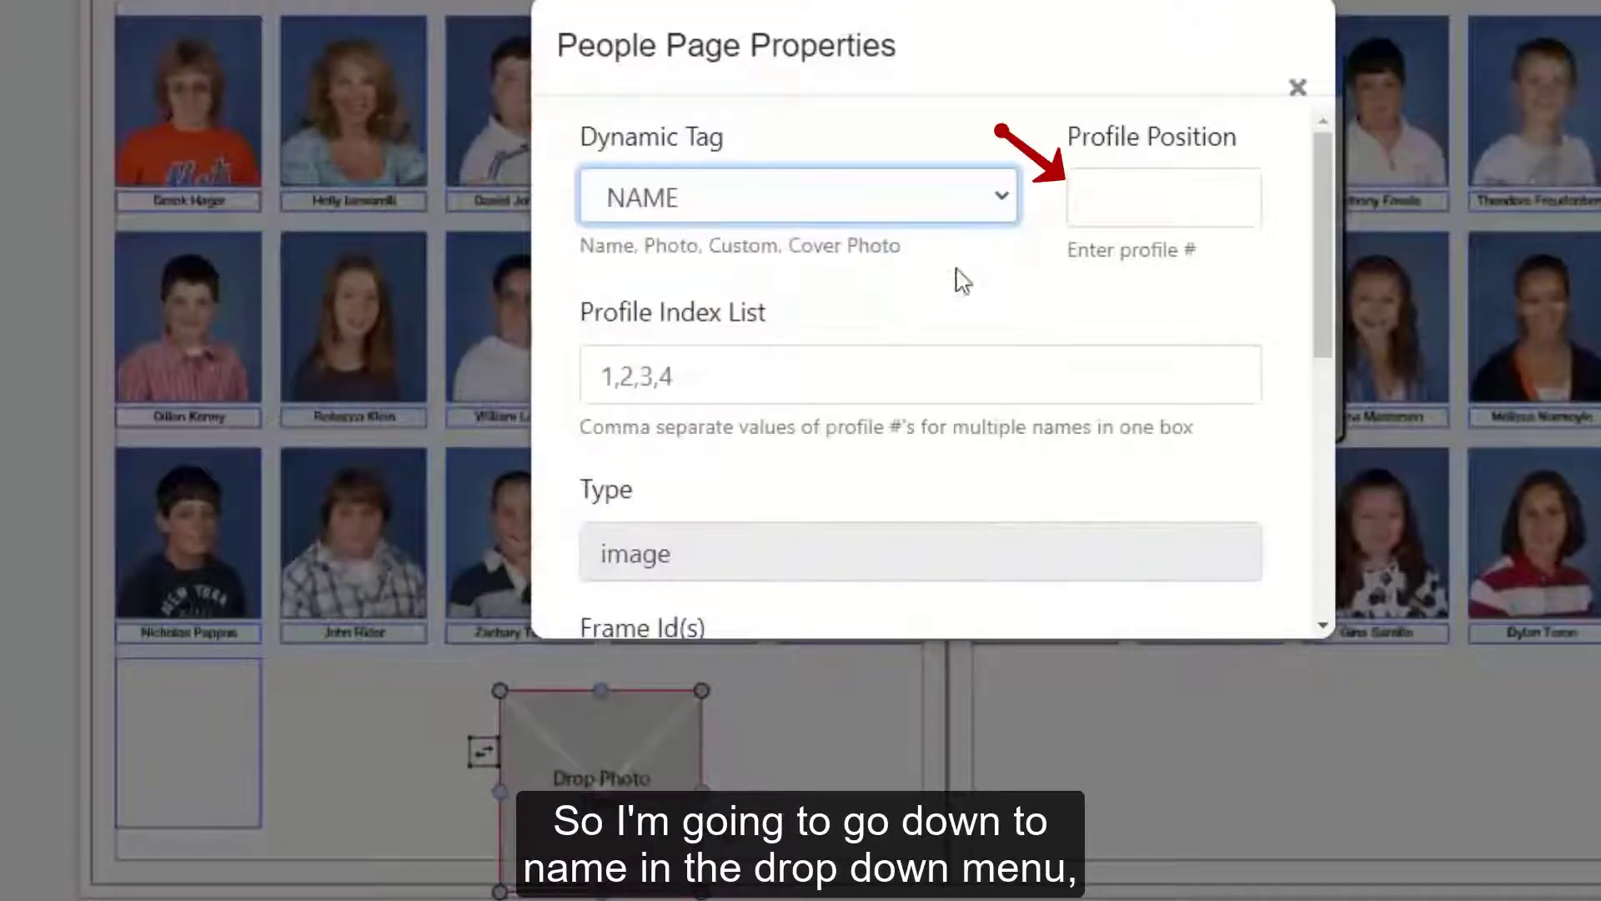
{"action": "left_click", "coordinate": [1148, 196]}
{"action": "type", "text": "21"}
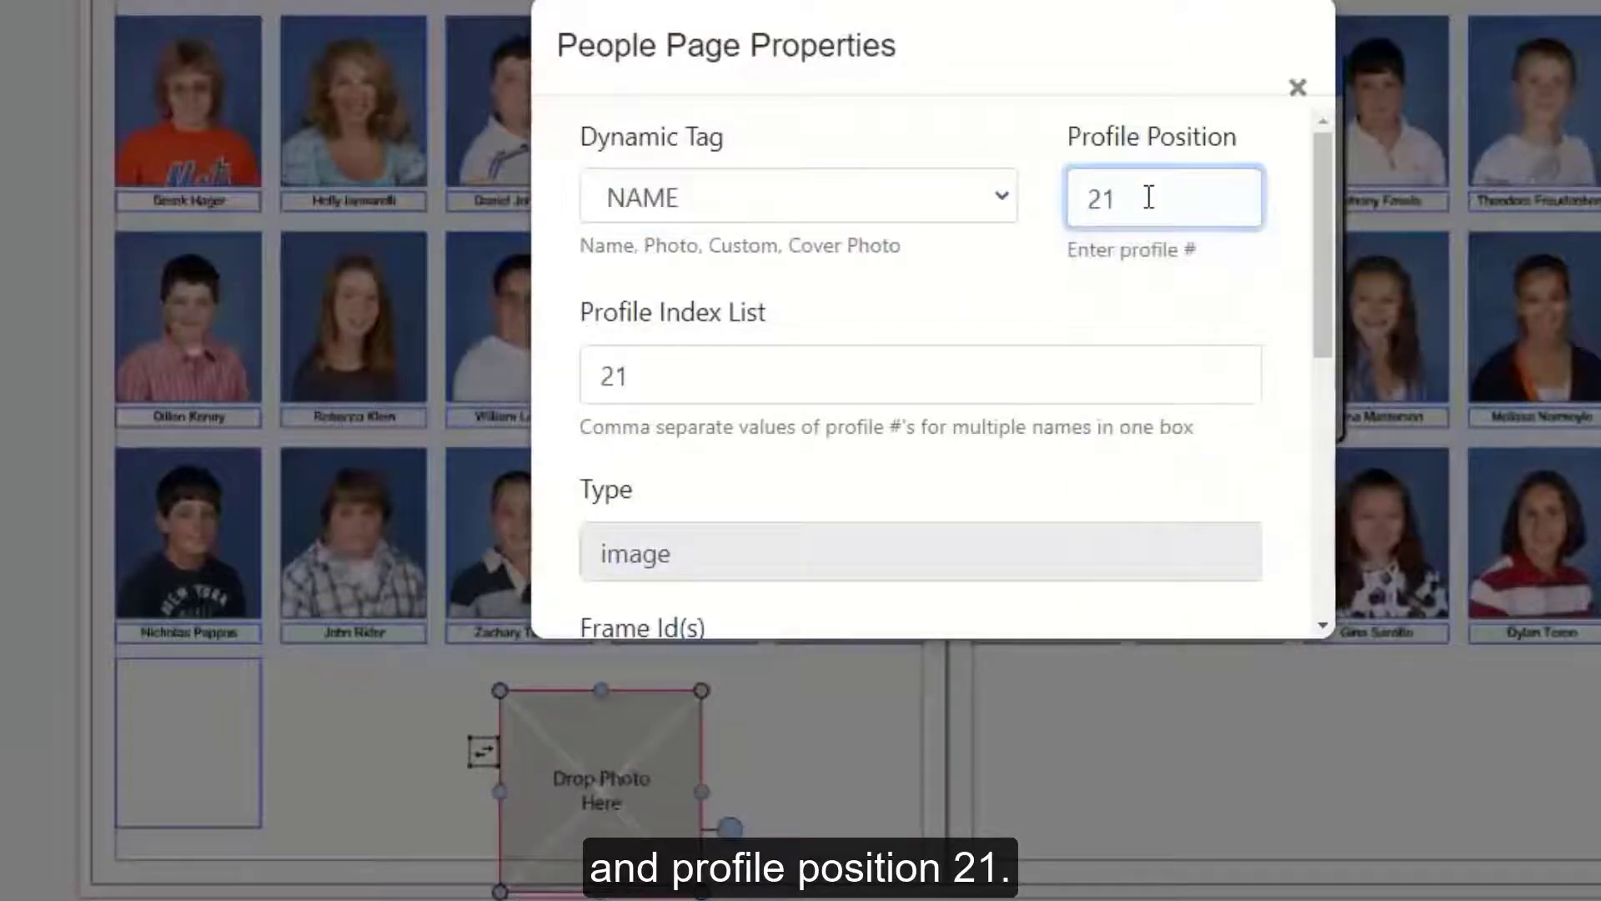
{"action": "scroll", "coordinate": [1120, 259], "scroll_direction": "down", "scroll_amount": 10}
{"action": "left_click", "coordinate": [1200, 567]}
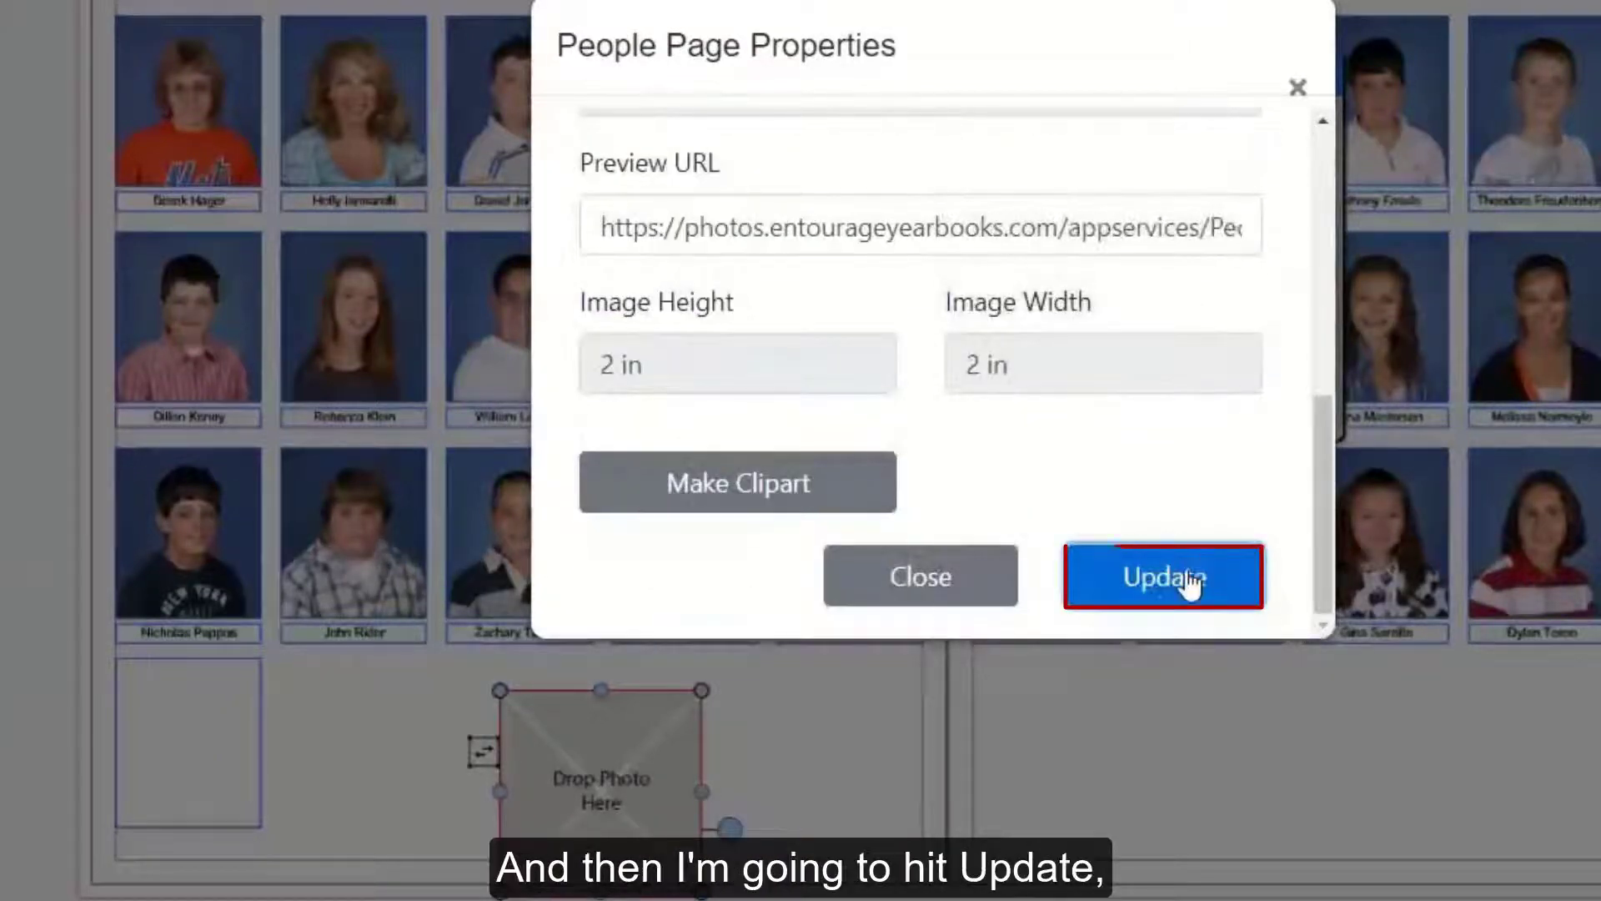
{"action": "left_click", "coordinate": [1298, 88]}
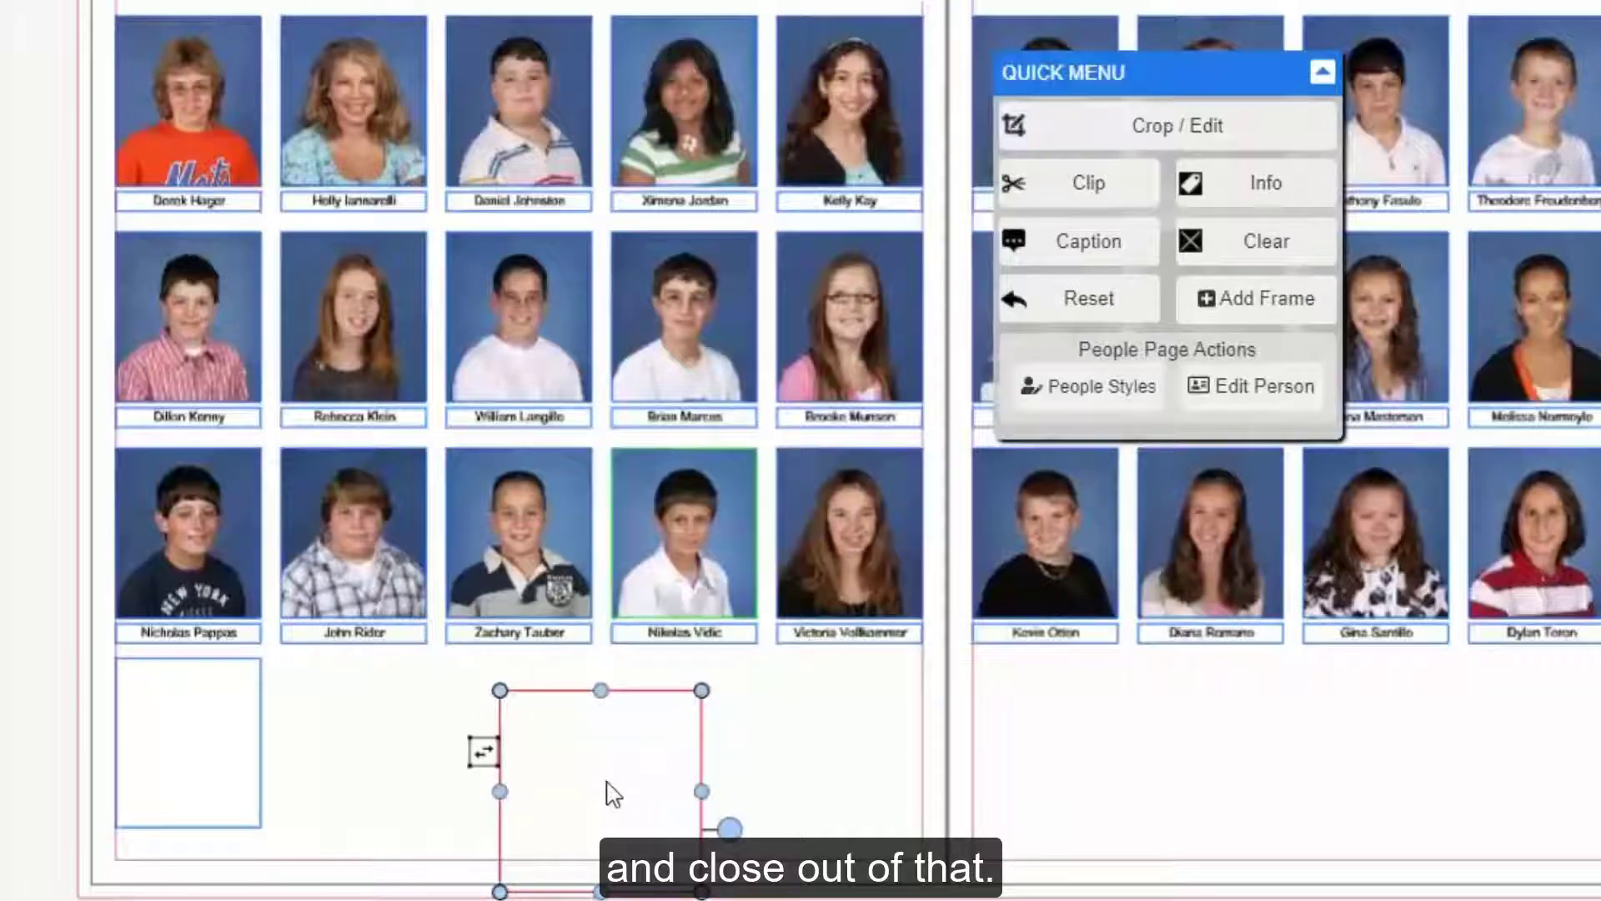
{"action": "left_click_drag", "start_coordinate": [636, 730], "coordinate": [302, 899]}
Shrink the name frame to a caption strip beneath the photo box and save the page.
{"action": "left_click_drag", "start_coordinate": [361, 780], "coordinate": [422, 829]}
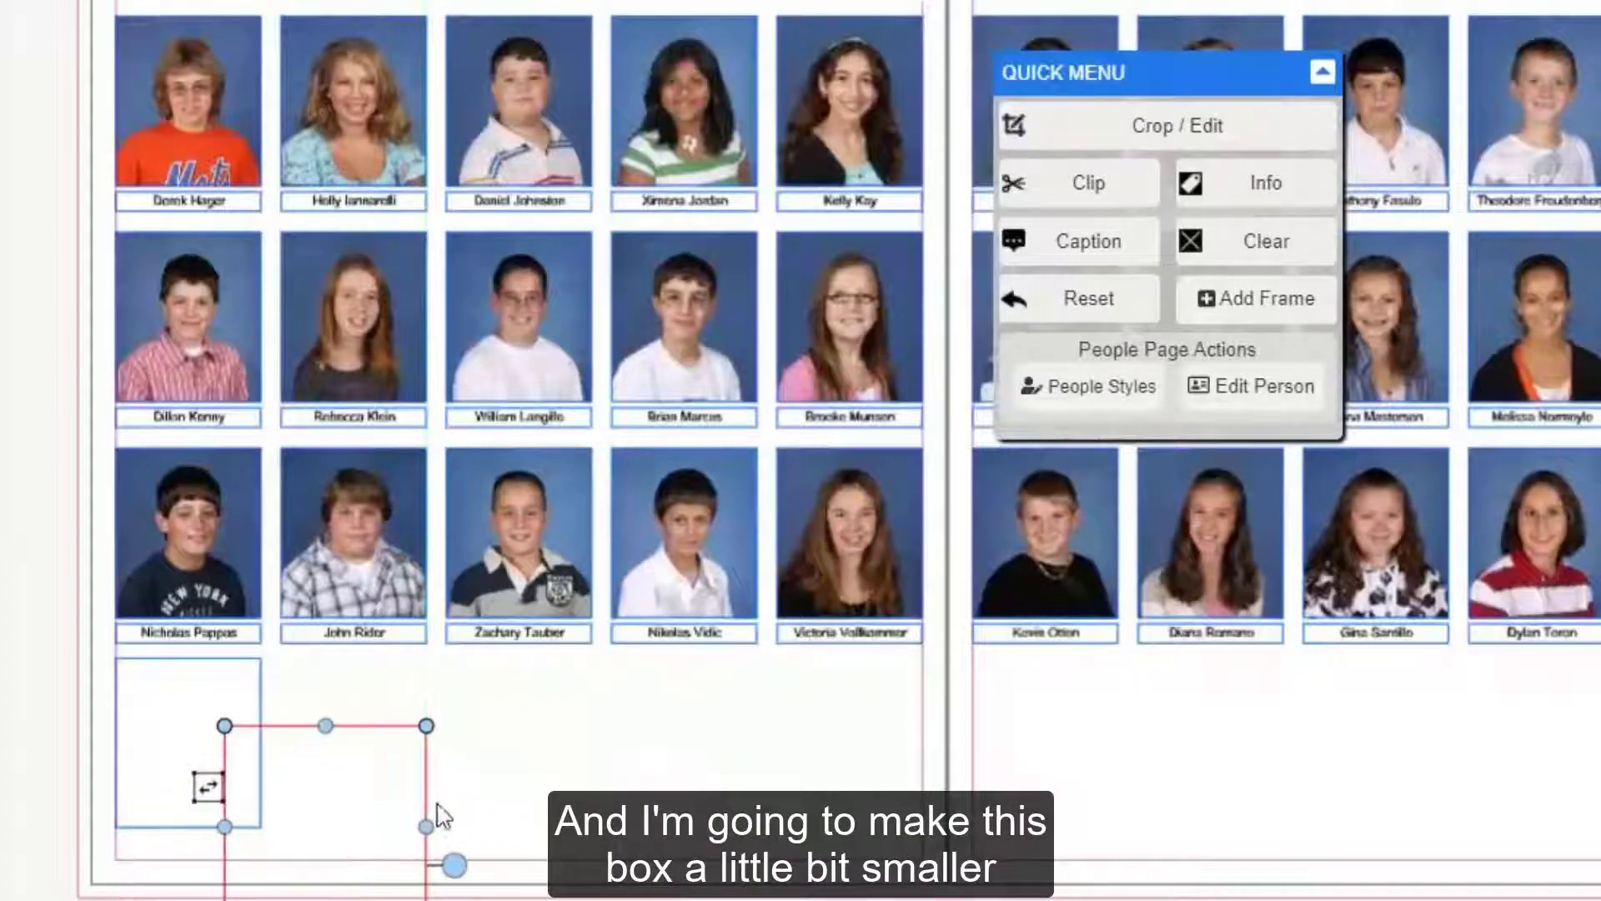
{"action": "left_click_drag", "start_coordinate": [428, 725], "coordinate": [261, 859]}
{"action": "left_click", "coordinate": [396, 808]}
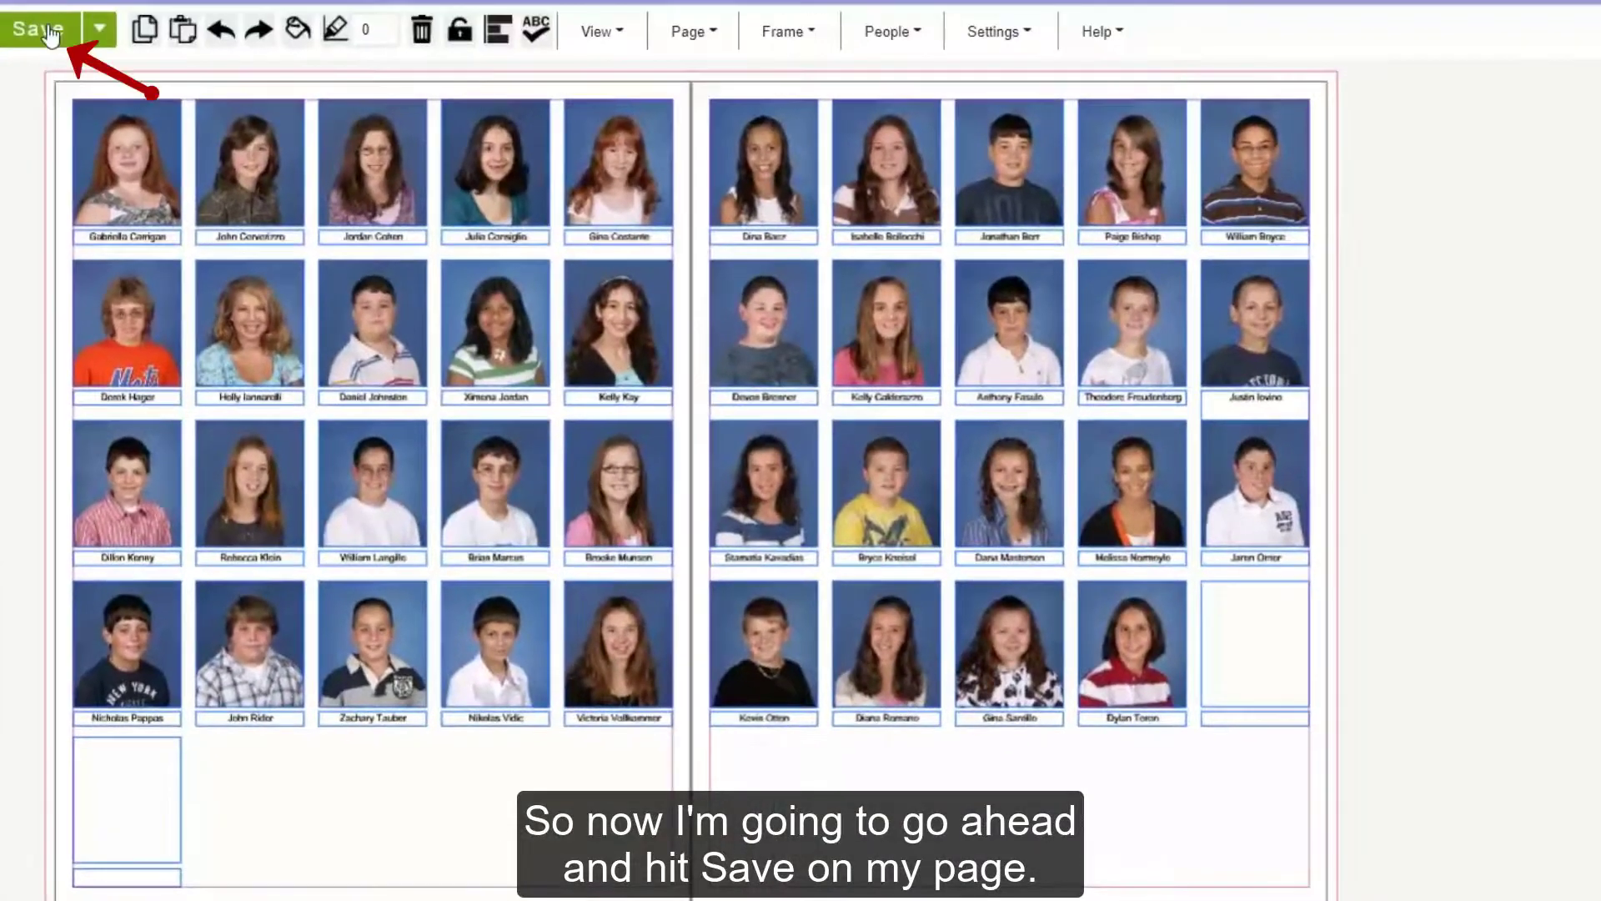
{"action": "left_click", "coordinate": [48, 28]}
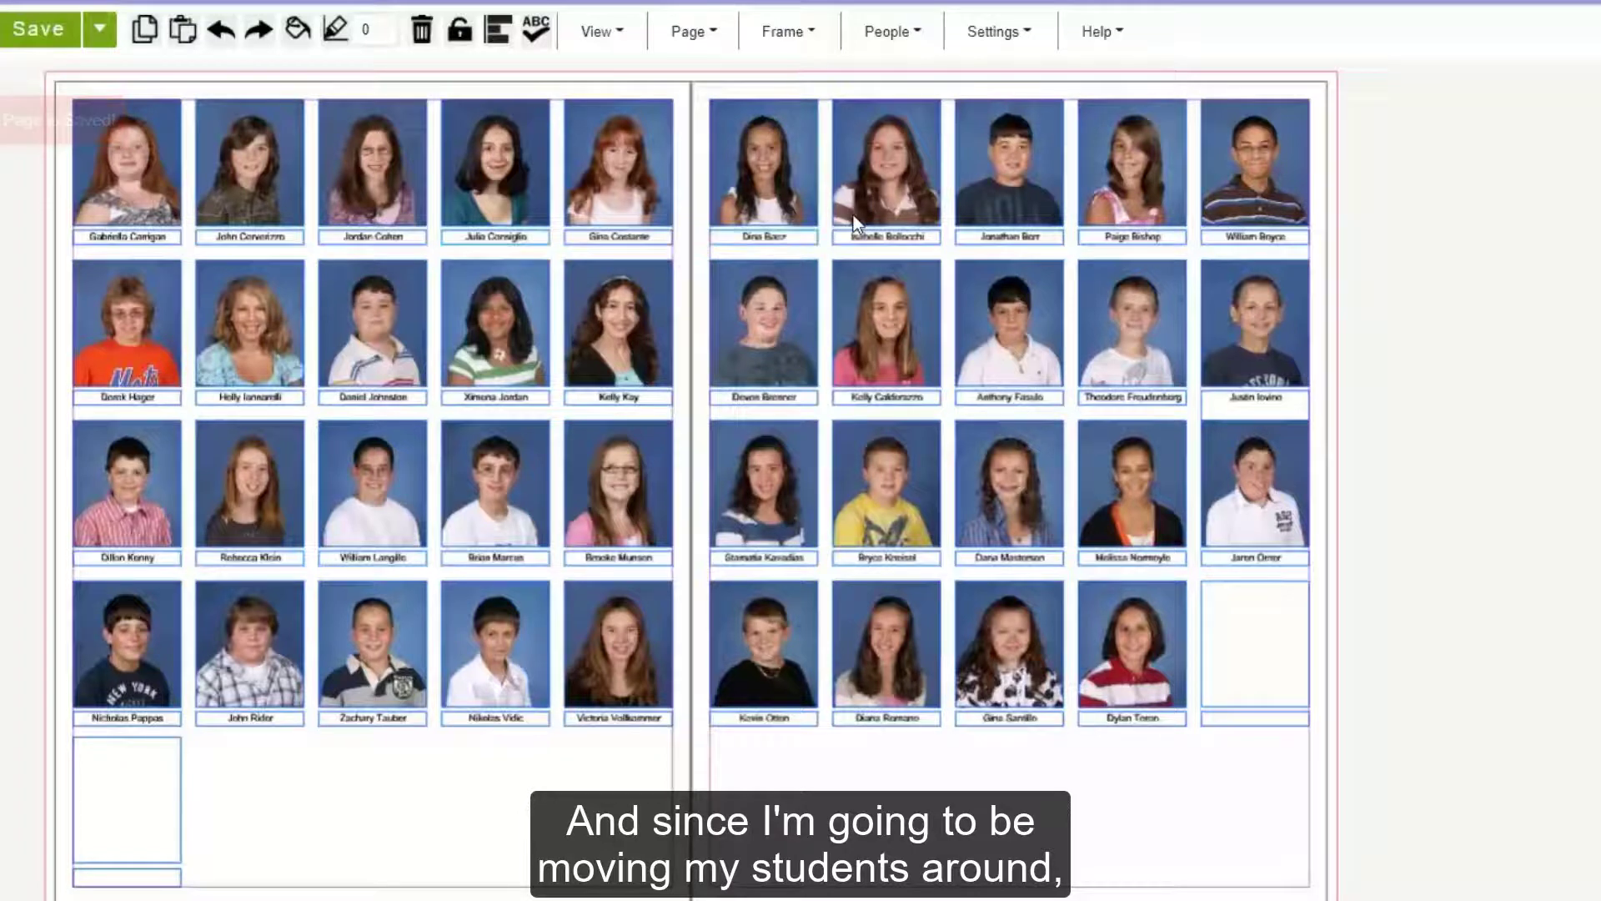
Clear all students from the left page, leaving empty placeholders.
{"action": "left_click", "coordinate": [904, 40]}
{"action": "left_click", "coordinate": [951, 283]}
{"action": "left_click", "coordinate": [794, 76]}
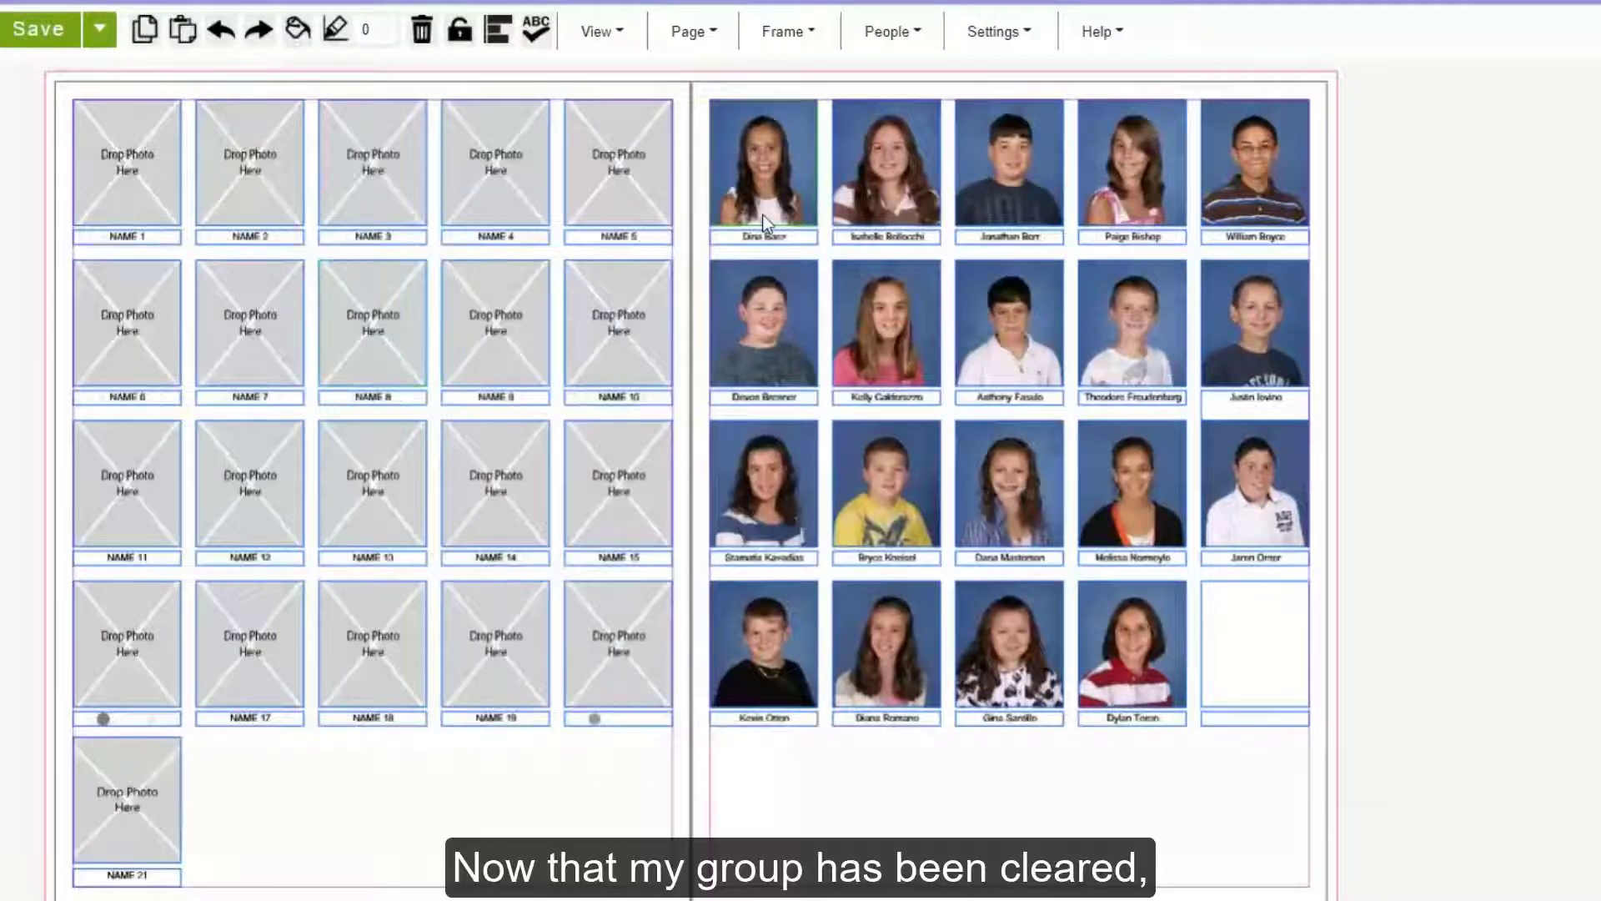
Open the People Page Details for the girl in the right page's second row.
{"action": "left_click", "coordinate": [888, 311]}
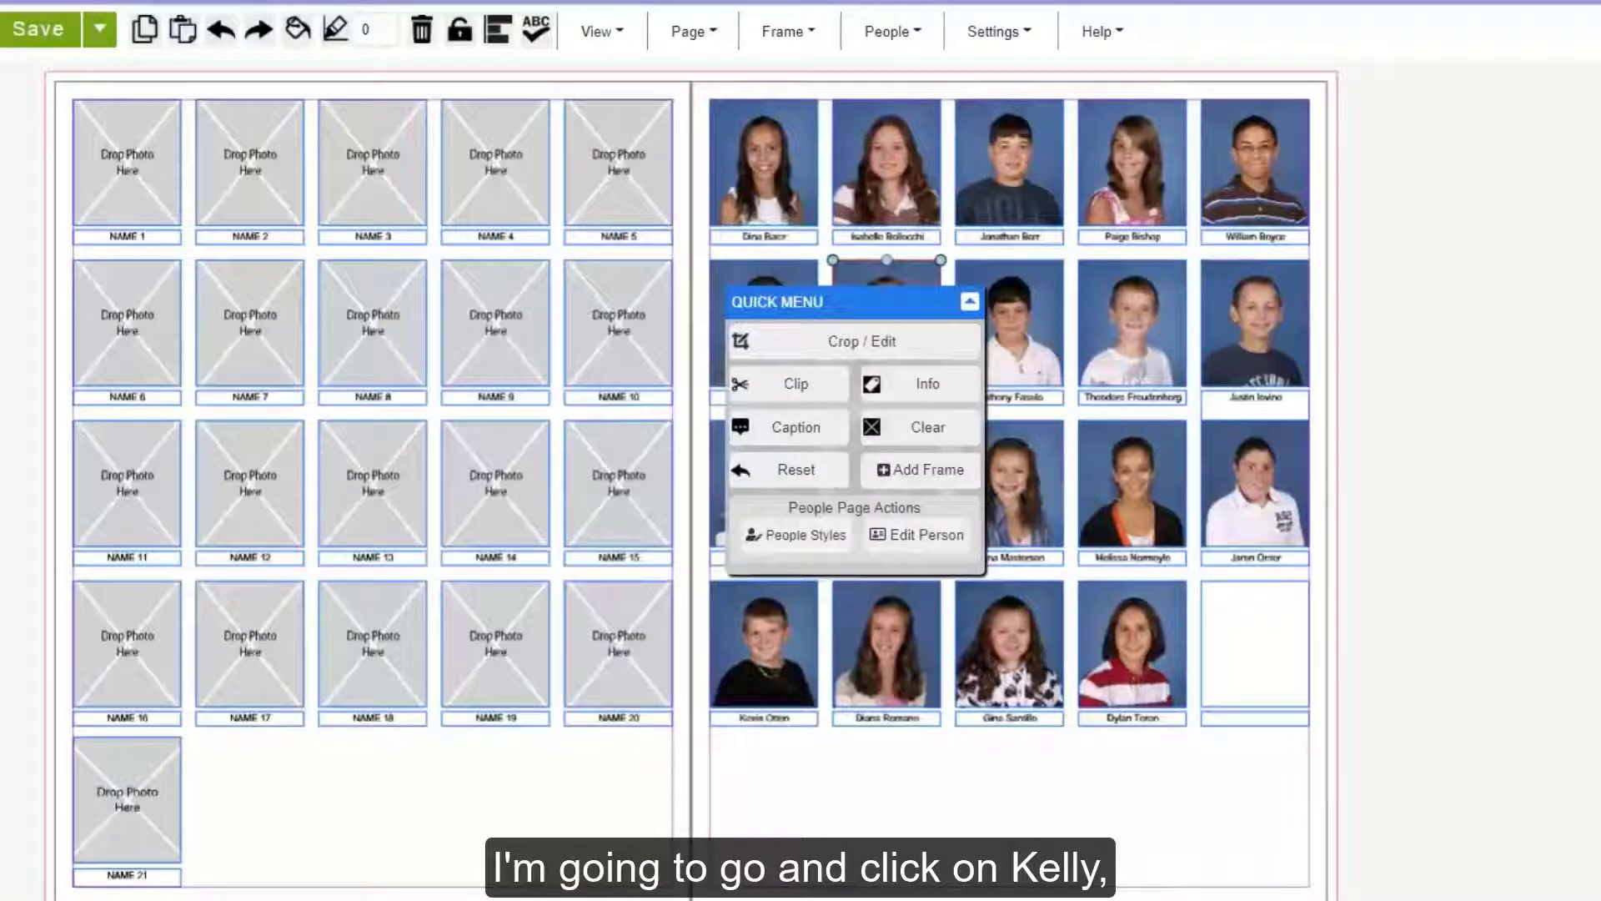
{"action": "left_click_drag", "start_coordinate": [846, 316], "coordinate": [1415, 311]}
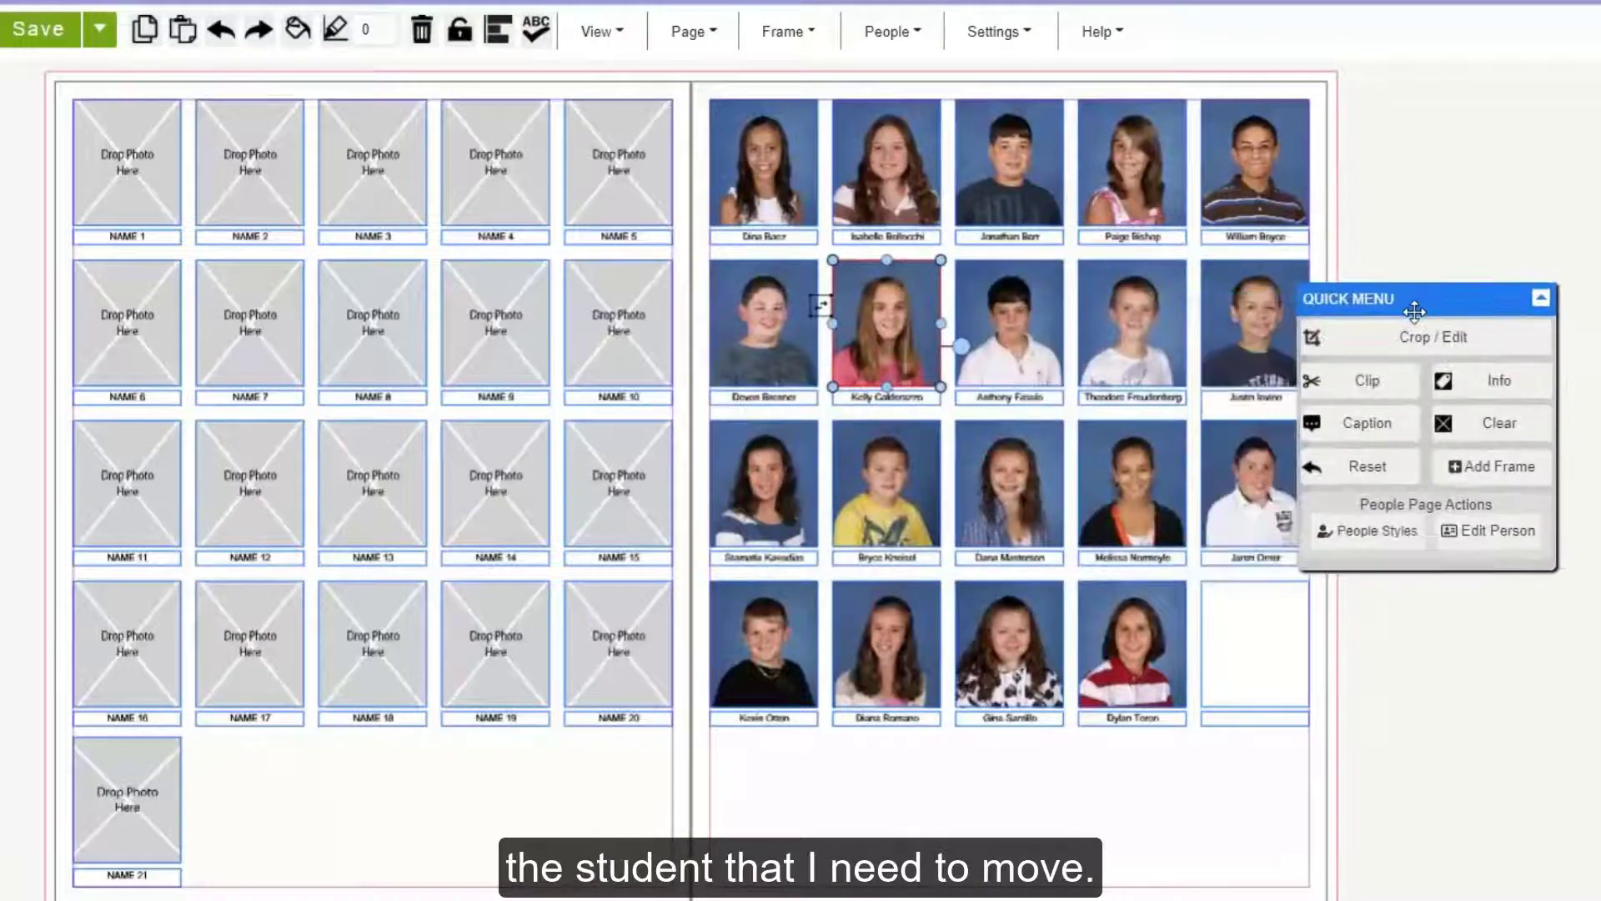
{"action": "left_click", "coordinate": [1476, 534]}
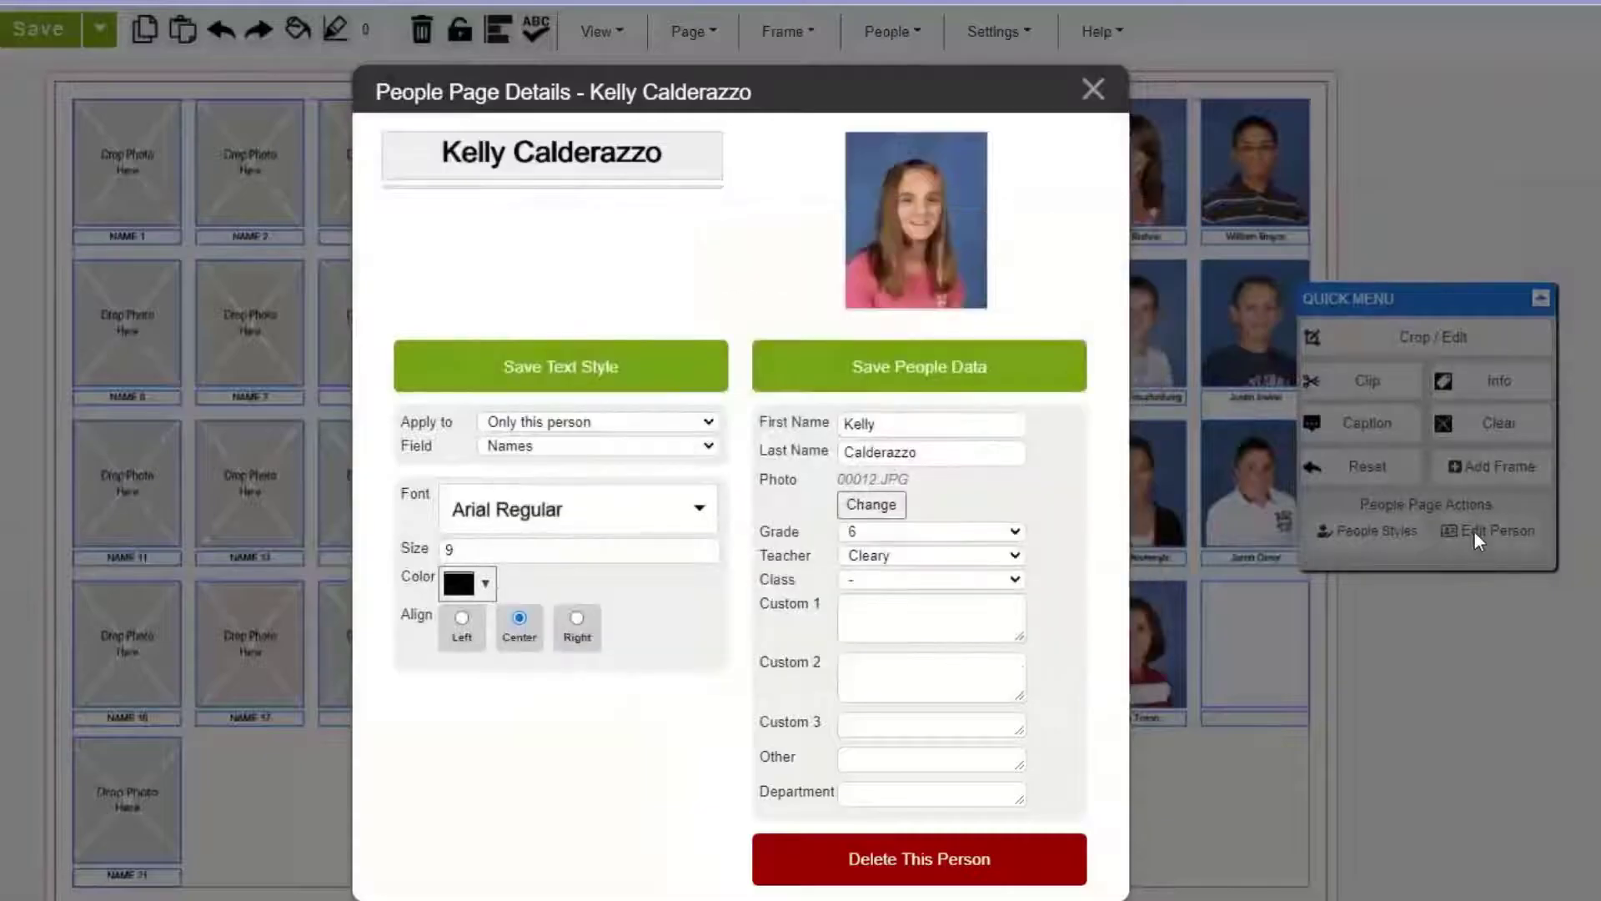
Change the girl's teacher to Cassar and save her details.
{"action": "left_click", "coordinate": [883, 562]}
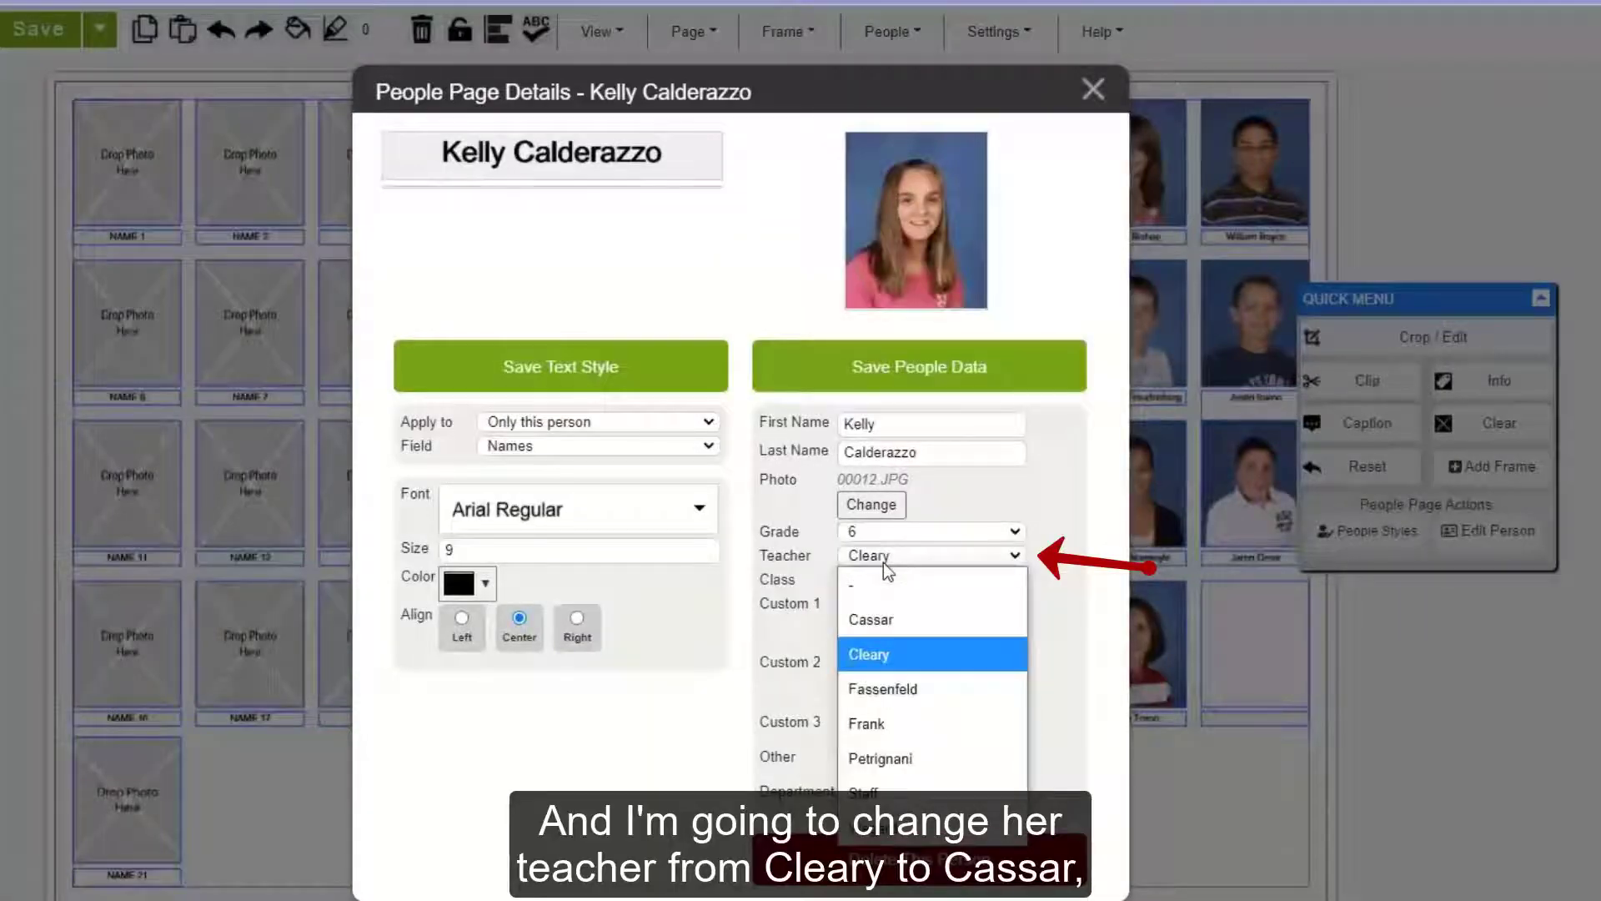
{"action": "left_click", "coordinate": [889, 621]}
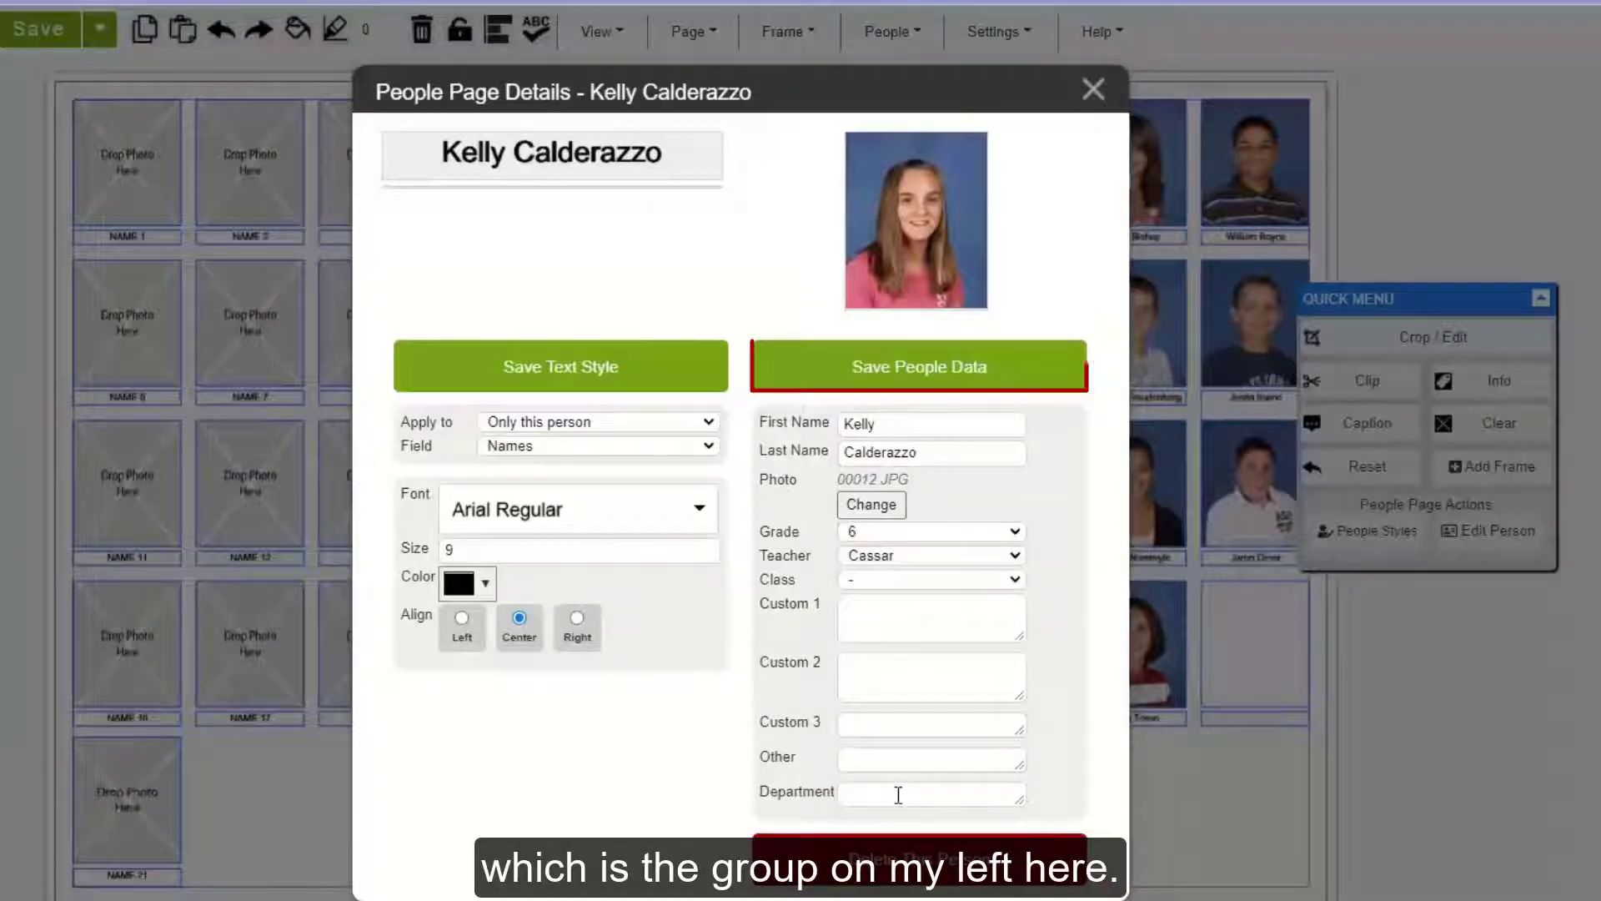
{"action": "left_click", "coordinate": [887, 369]}
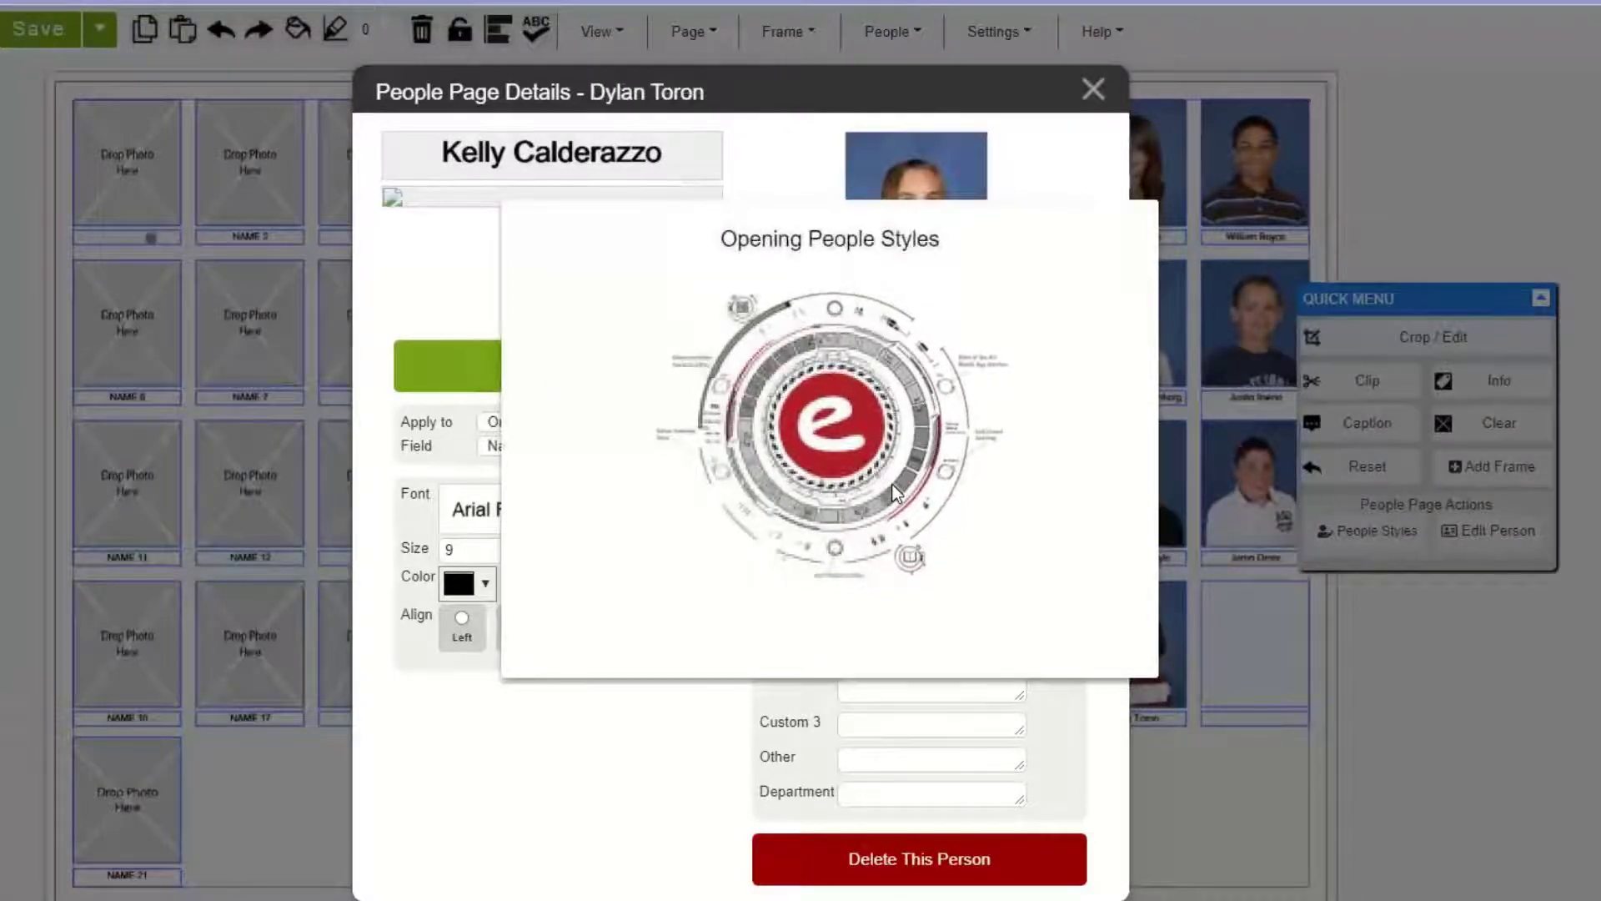
{"action": "left_click", "coordinate": [1093, 89]}
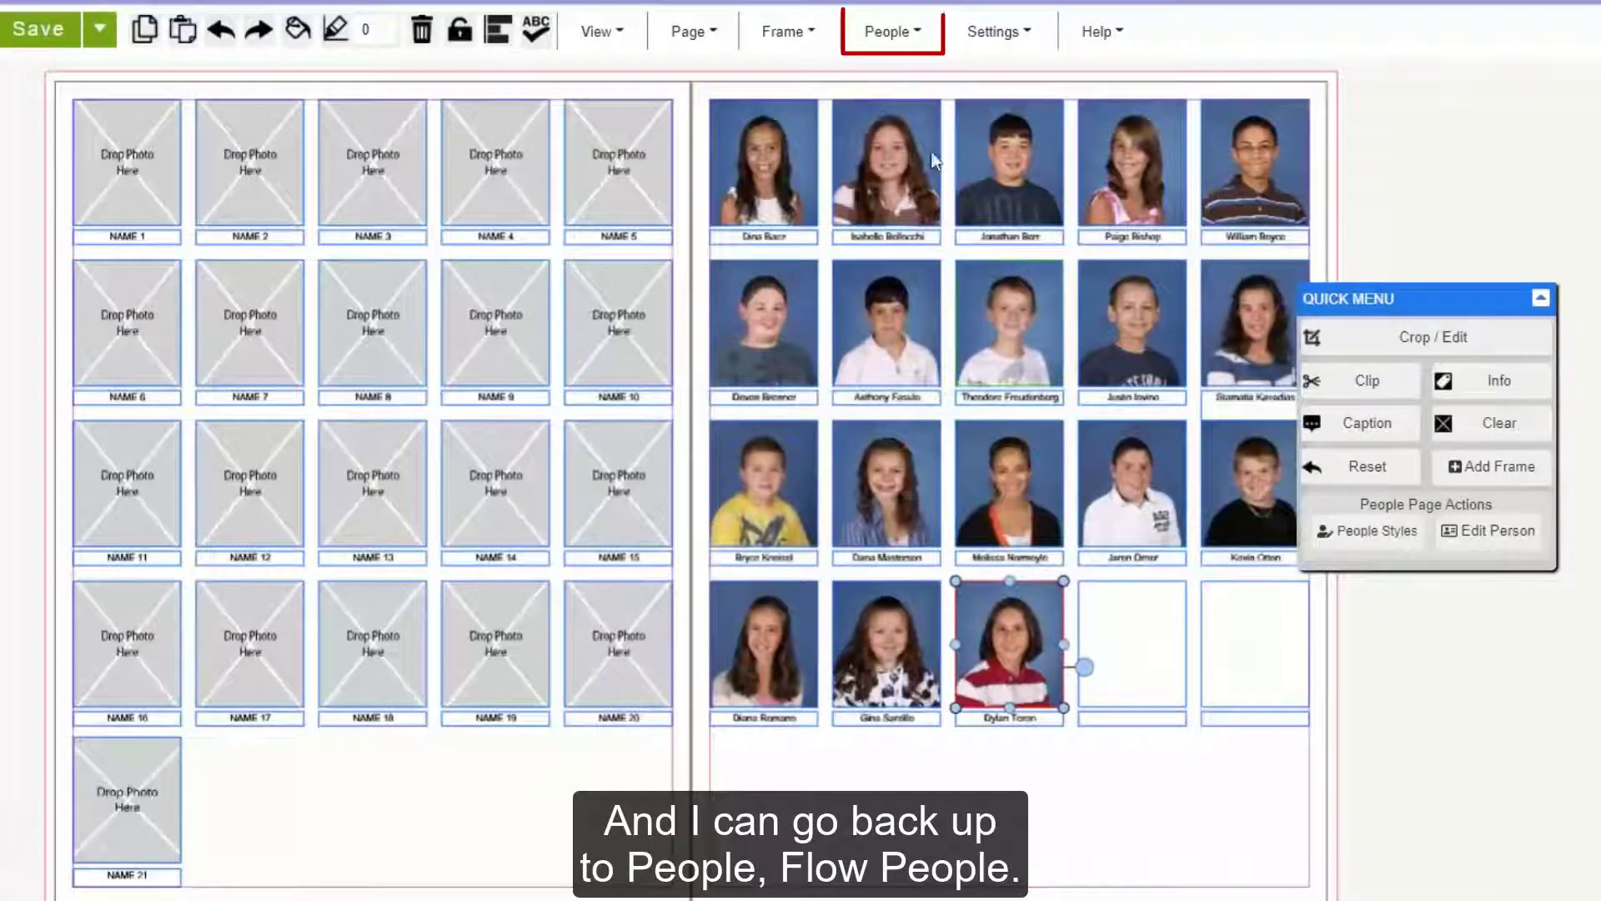
Flow the unplaced 21-student teacher group onto the left page.
{"action": "left_click", "coordinate": [888, 29]}
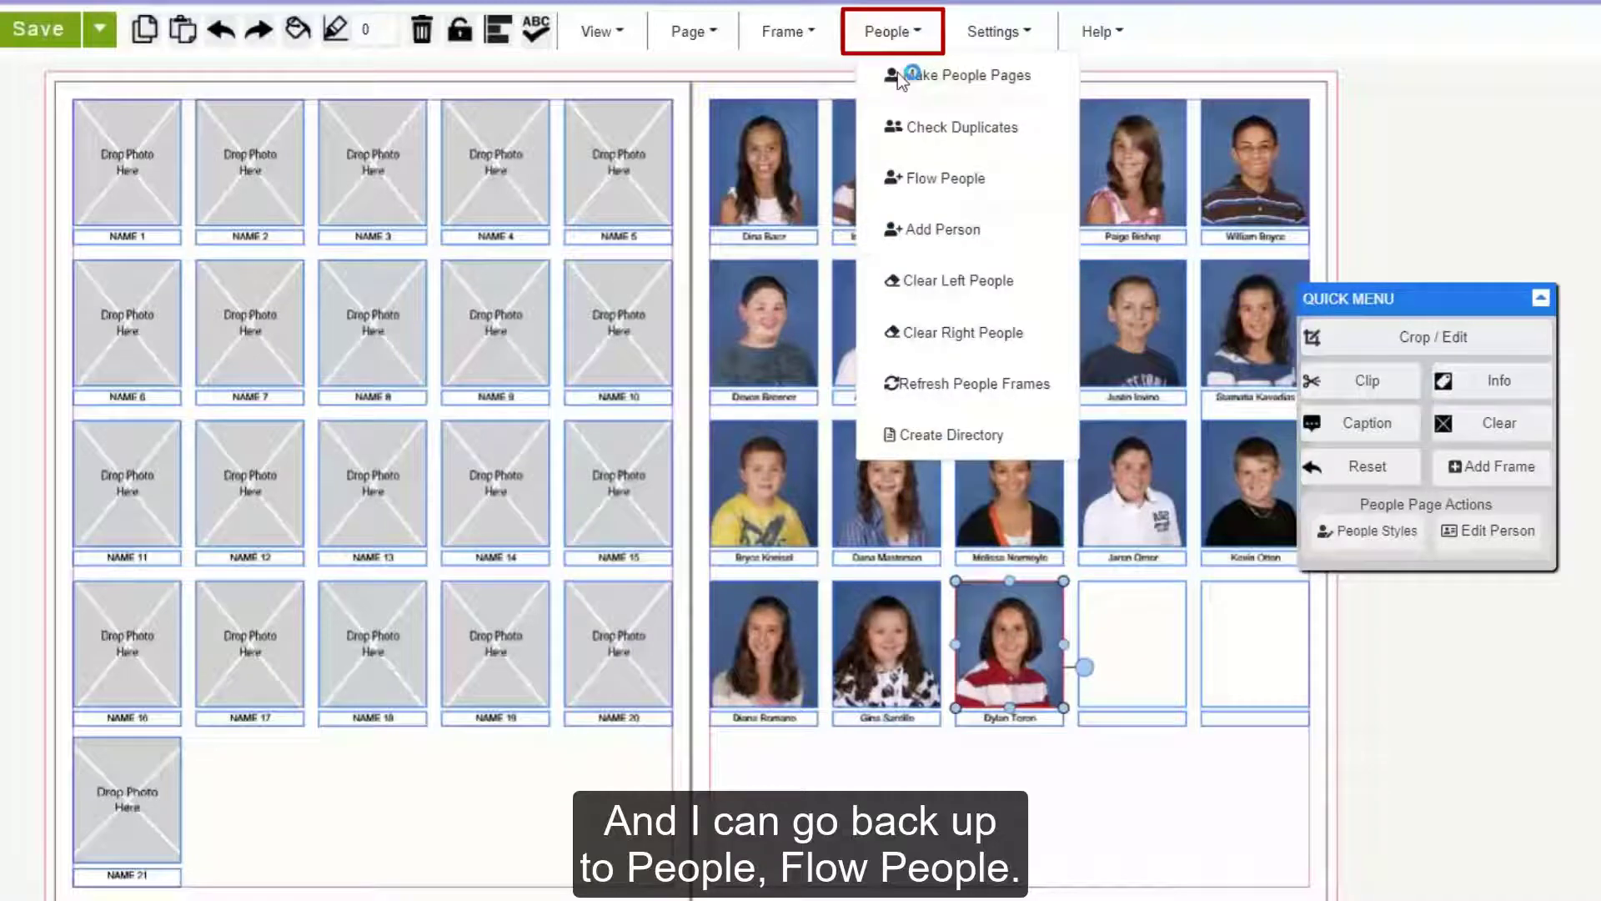
{"action": "left_click", "coordinate": [945, 178]}
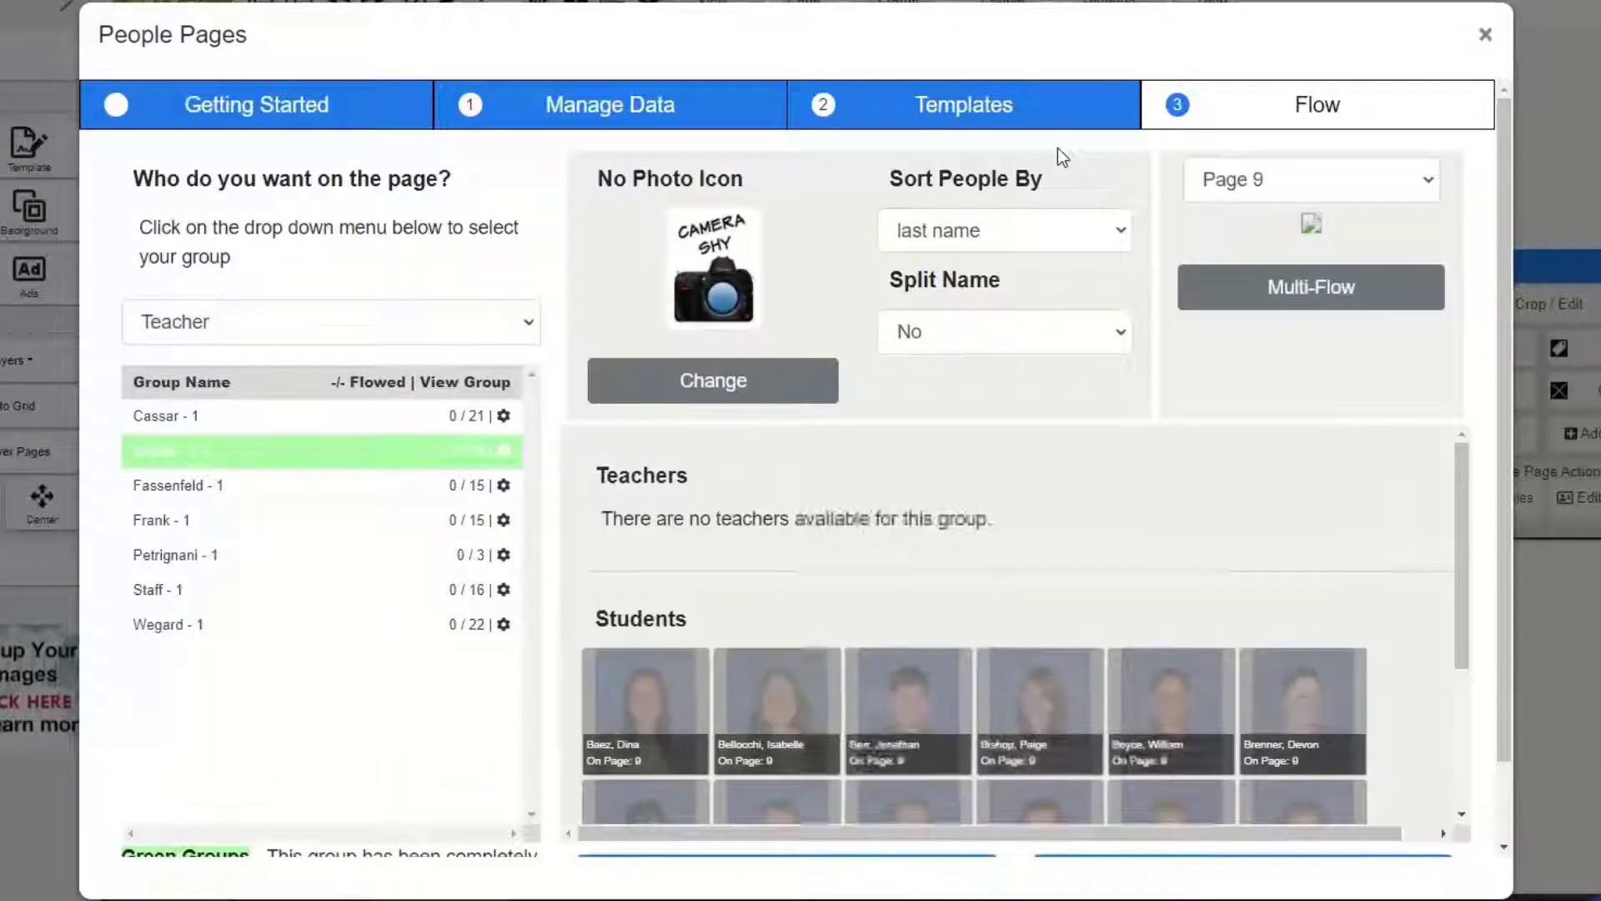
{"action": "left_click", "coordinate": [390, 421]}
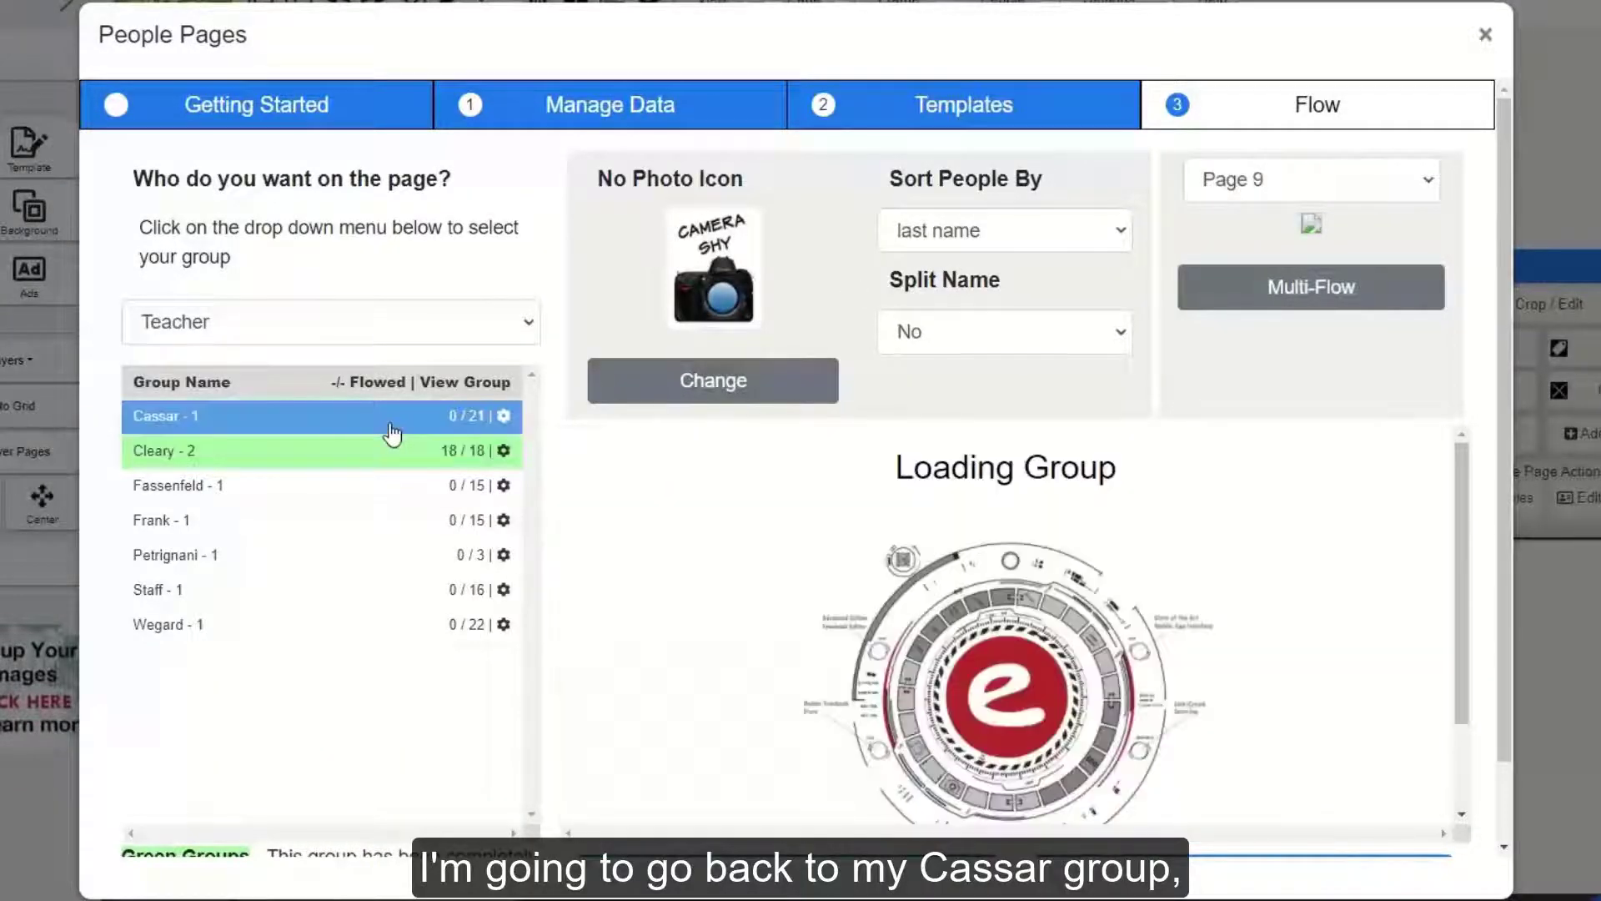
{"action": "scroll", "coordinate": [850, 536], "scroll_direction": "down", "scroll_amount": 5}
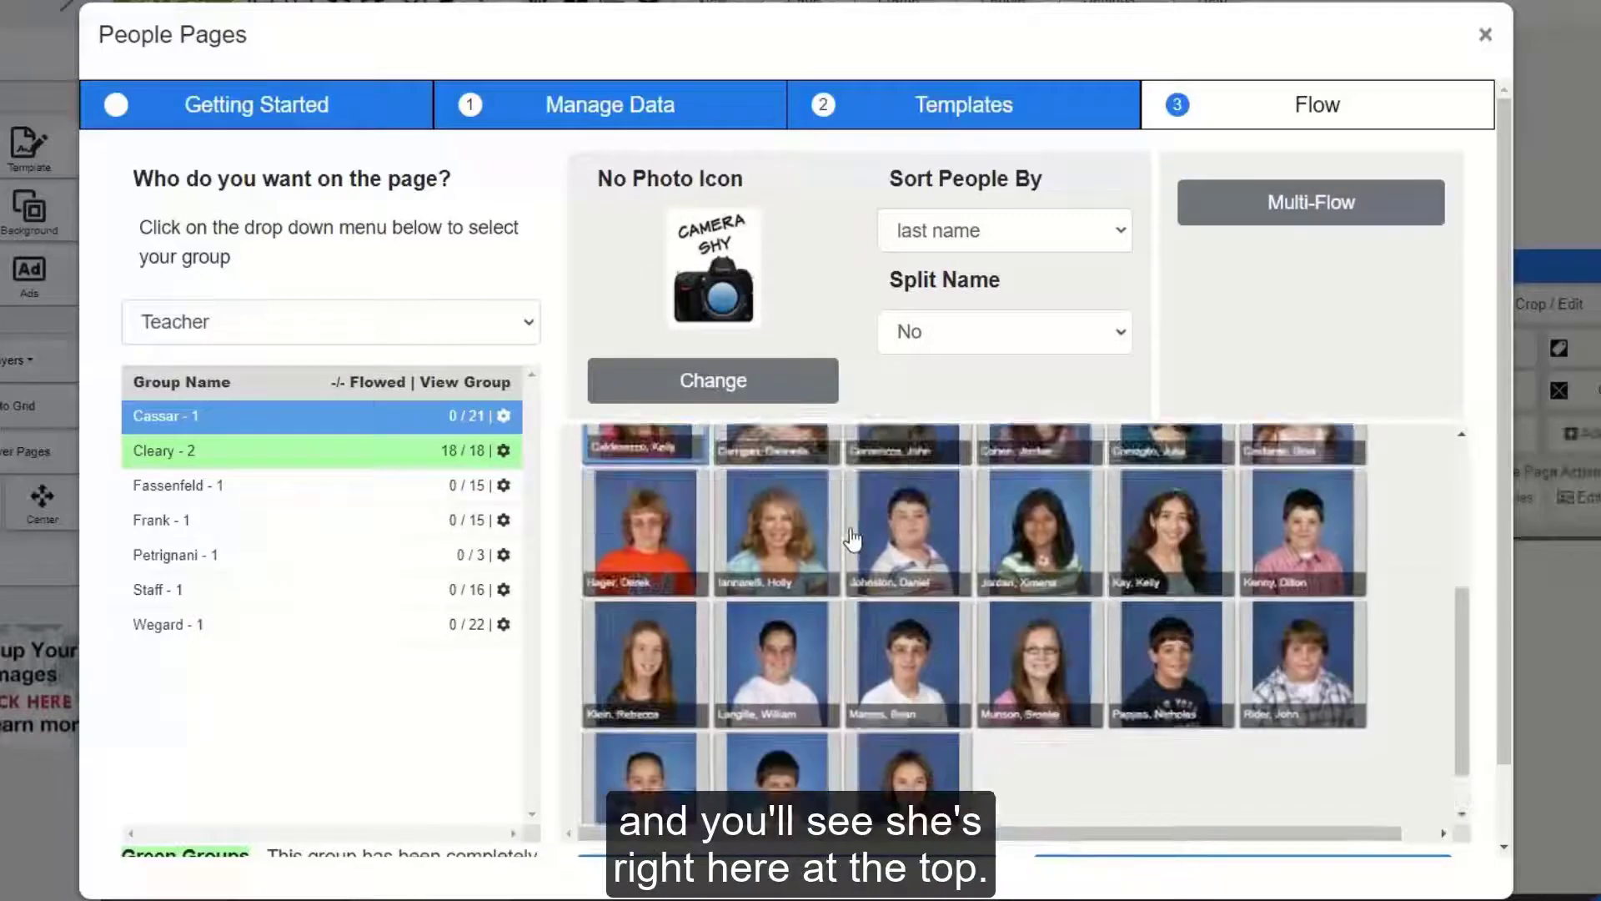
{"action": "scroll", "coordinate": [849, 538], "scroll_direction": "up", "scroll_amount": 5}
{"action": "scroll", "coordinate": [663, 766], "scroll_direction": "down", "scroll_amount": 5}
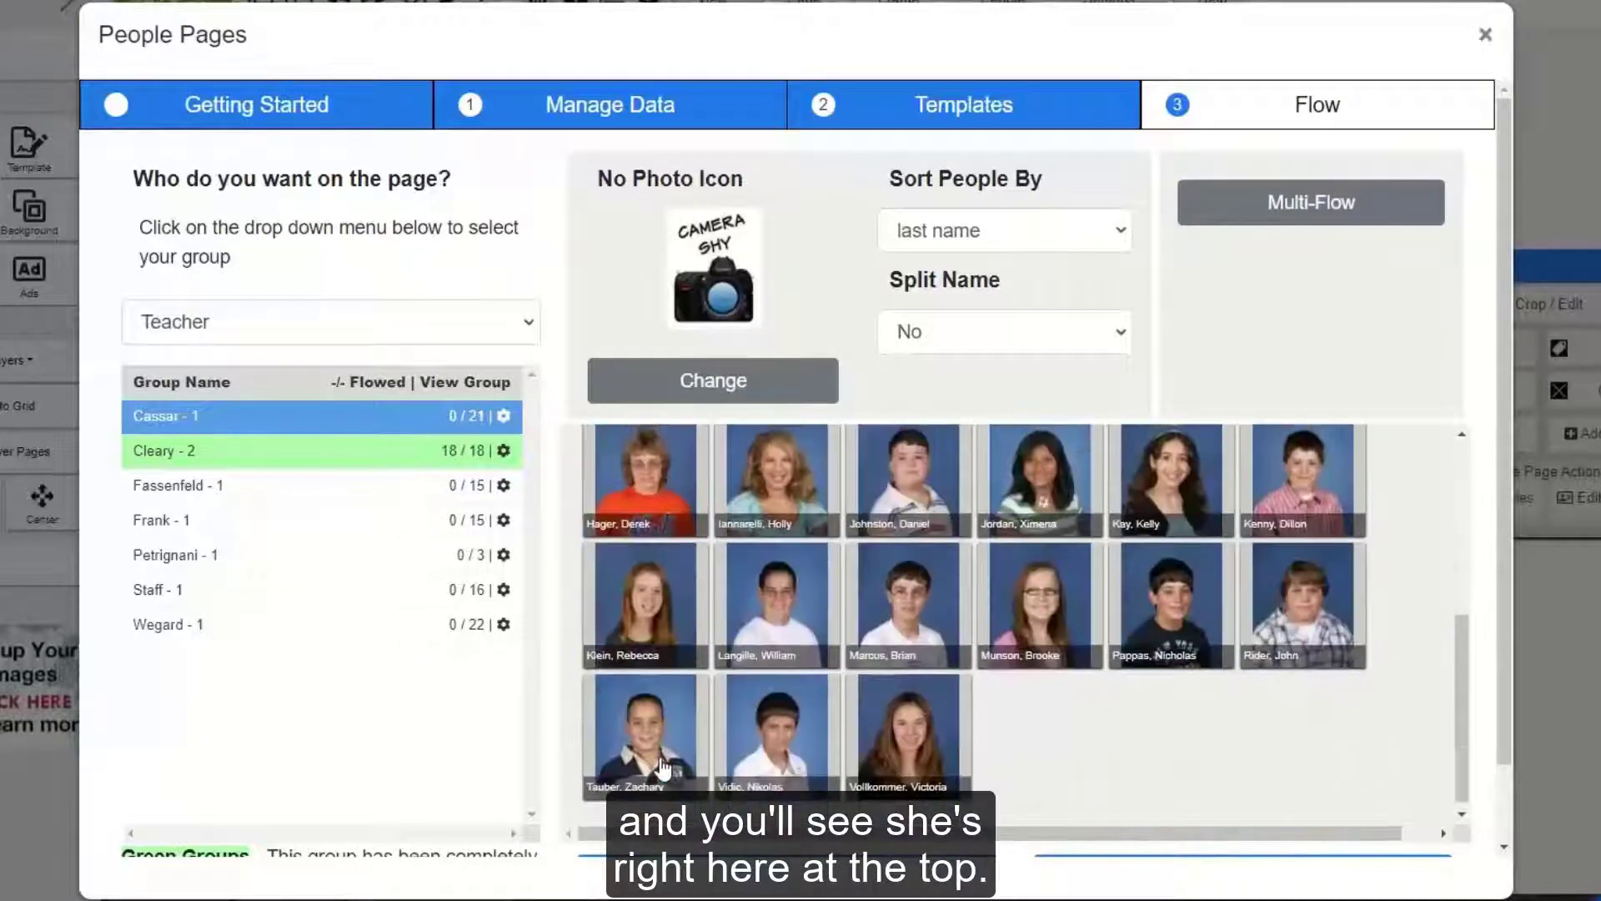
{"action": "scroll", "coordinate": [663, 765], "scroll_direction": "down", "scroll_amount": 2}
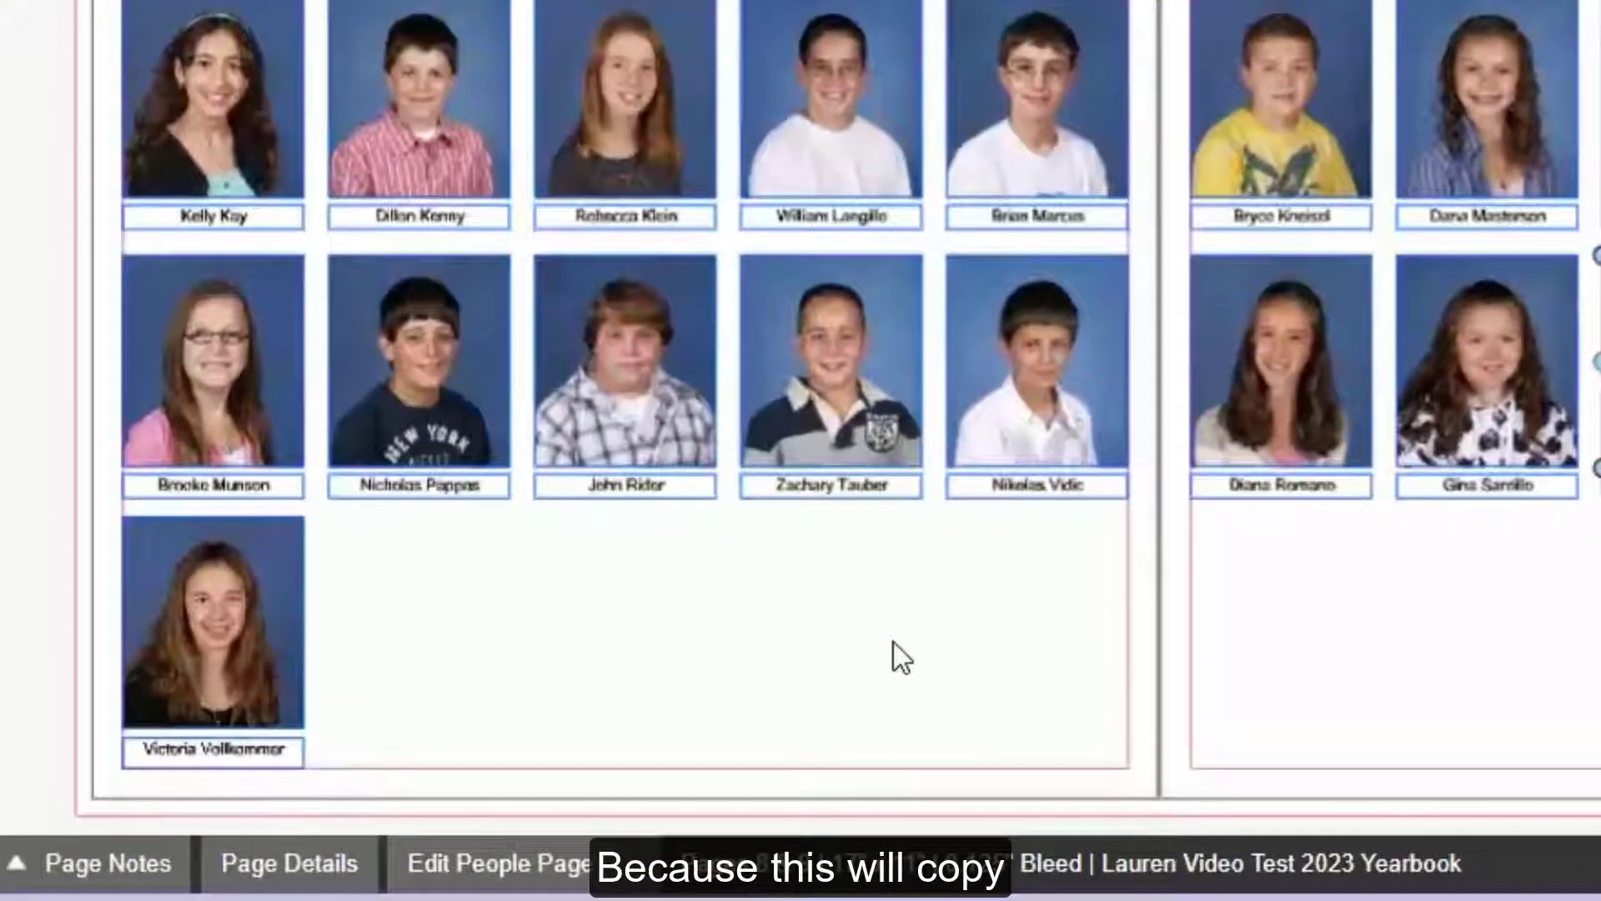
Copy the lone bottom-row portrait frame together with its name box.
{"action": "left_click", "coordinate": [257, 649]}
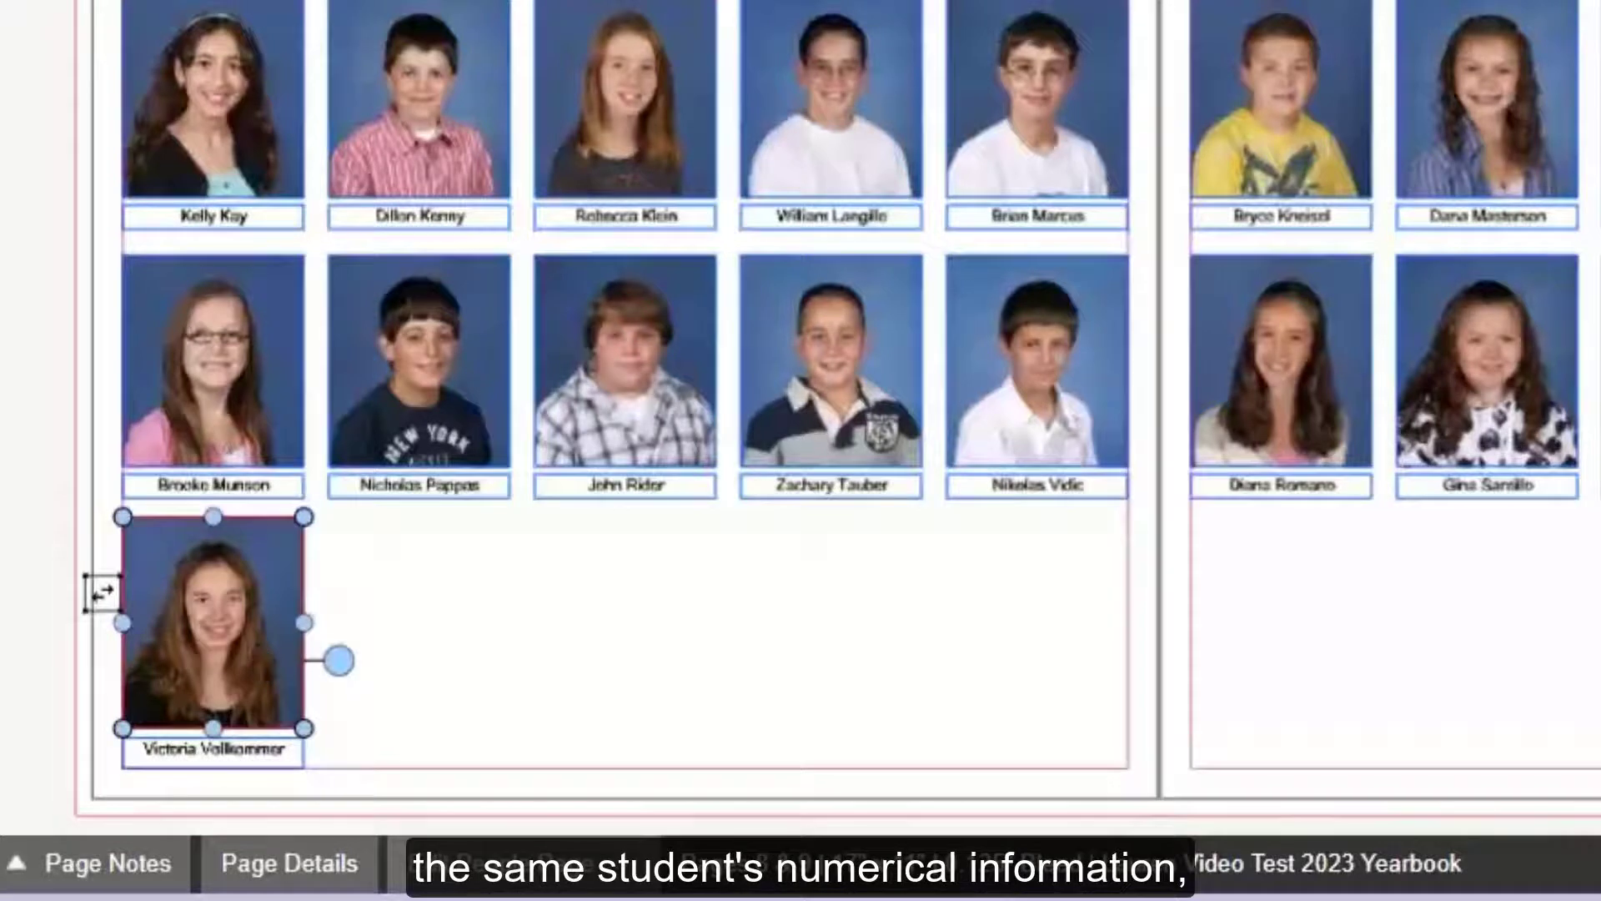
{"action": "left_click", "coordinate": [245, 748]}
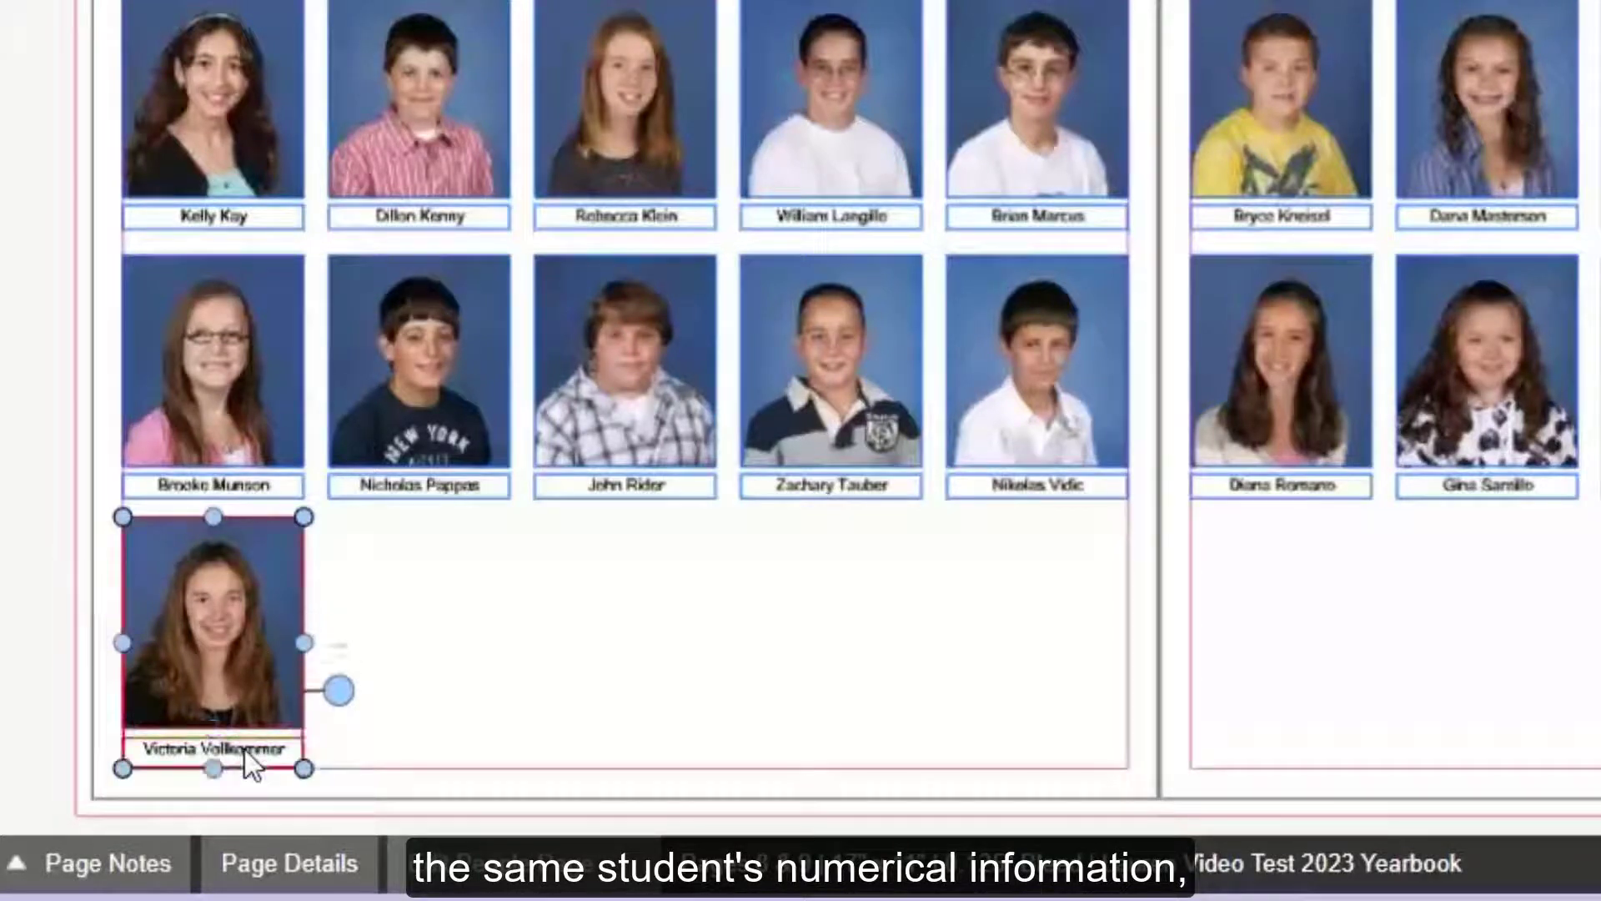
{"action": "right_click", "coordinate": [288, 614]}
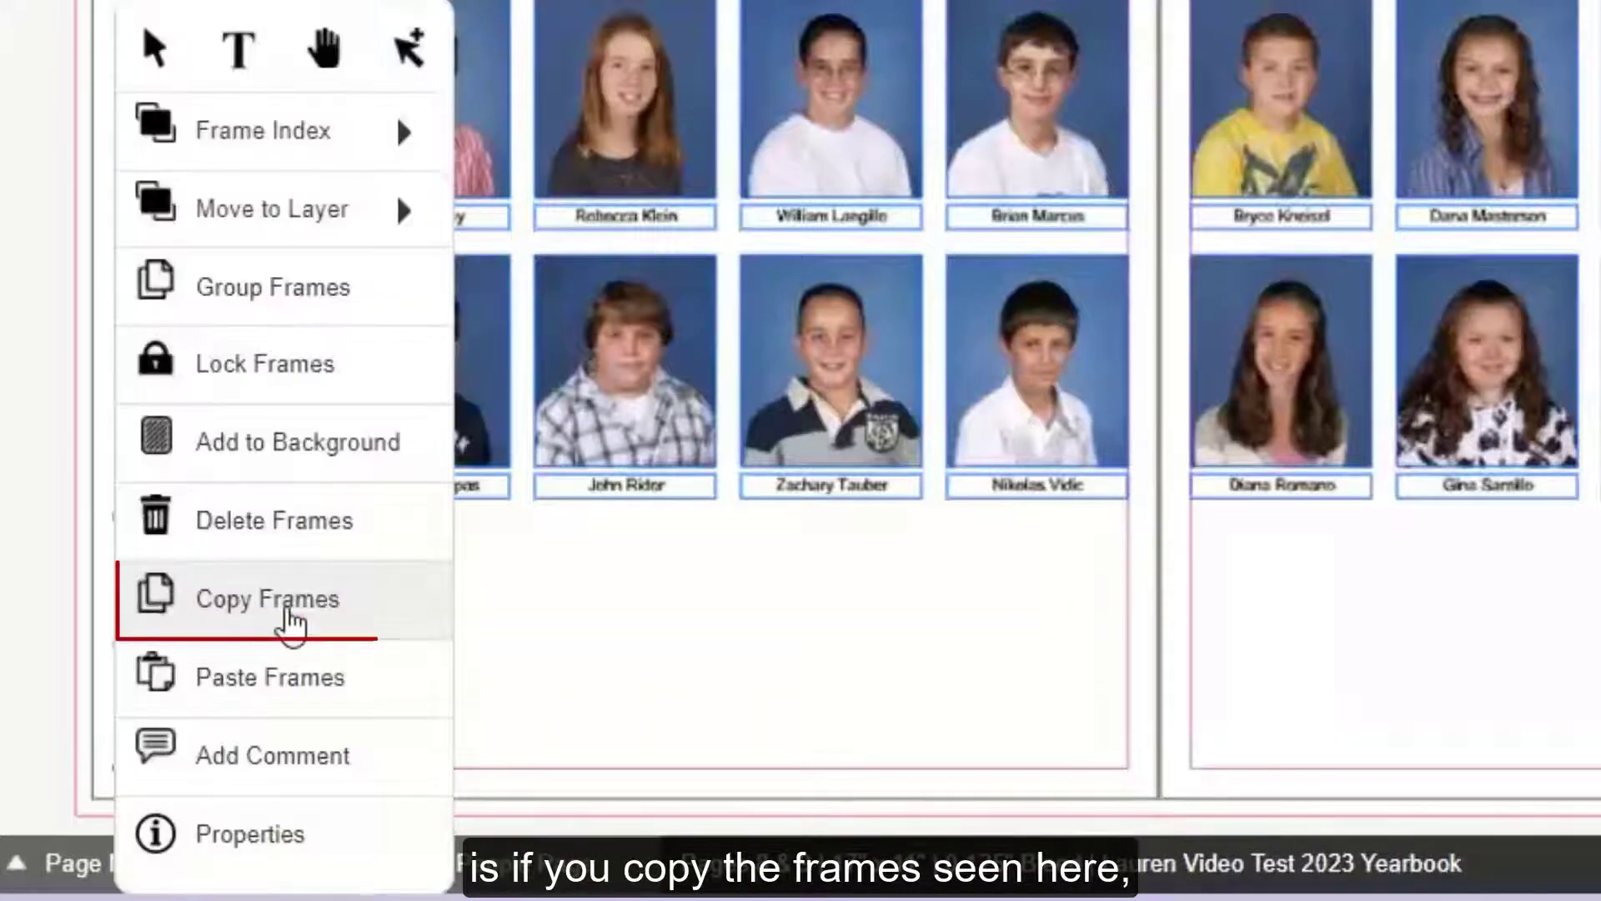
{"action": "left_click", "coordinate": [292, 613]}
Paste the copied portrait and name frames into the empty grid slot beside it.
{"action": "left_click", "coordinate": [403, 561]}
{"action": "right_click", "coordinate": [405, 560]}
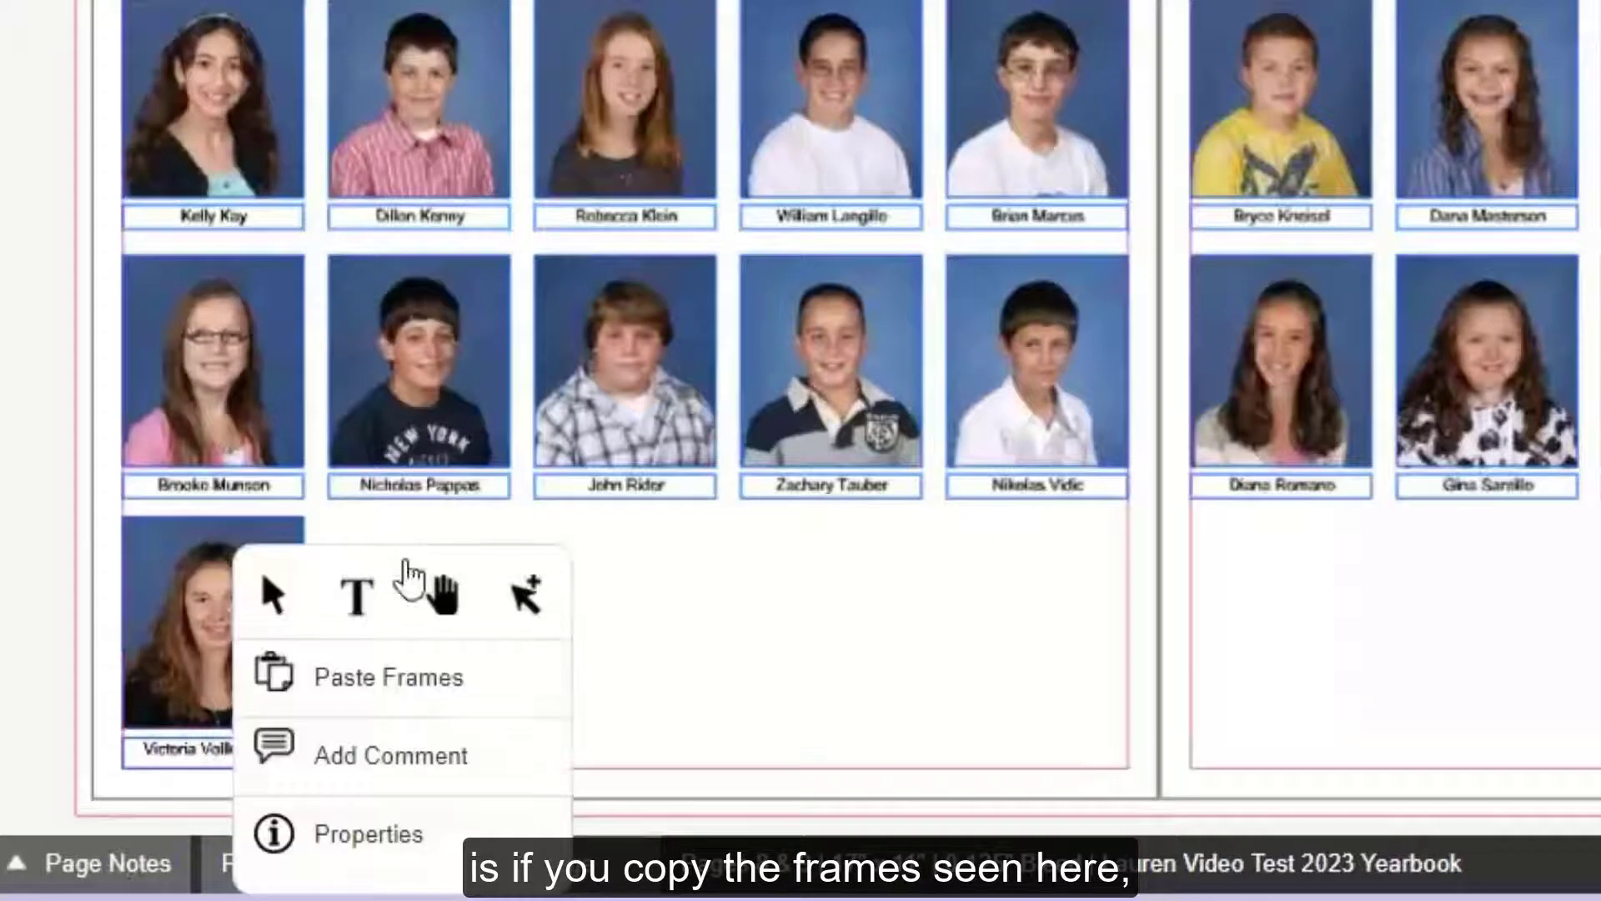
{"action": "left_click", "coordinate": [586, 686]}
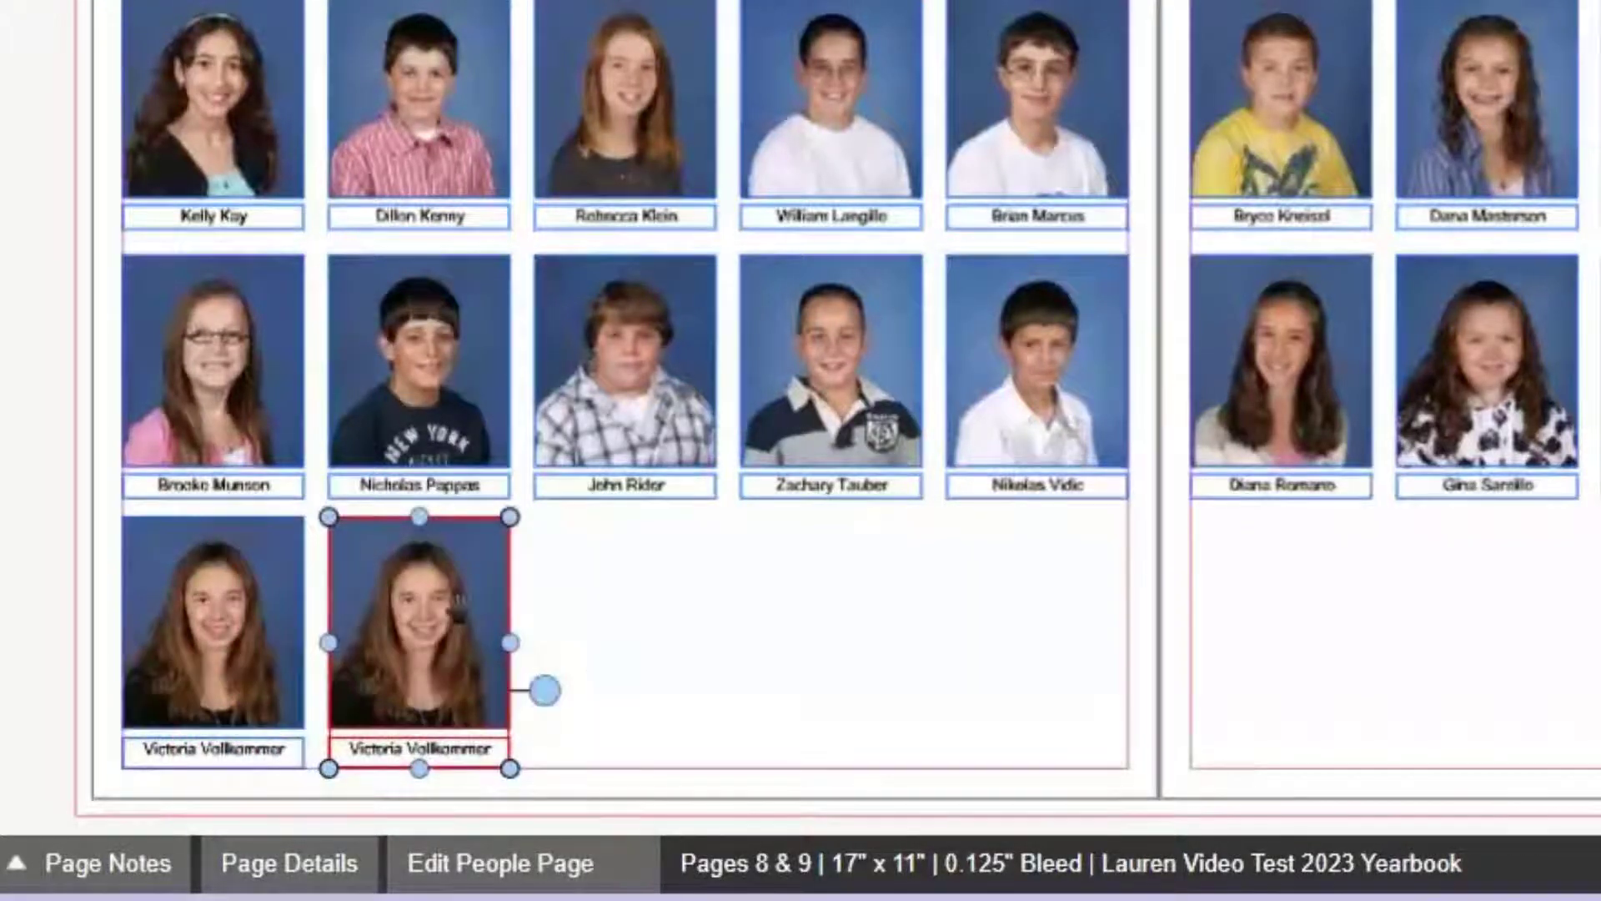
{"action": "left_click", "coordinate": [582, 615]}
{"action": "left_click", "coordinate": [458, 630]}
{"action": "right_click", "coordinate": [459, 630]}
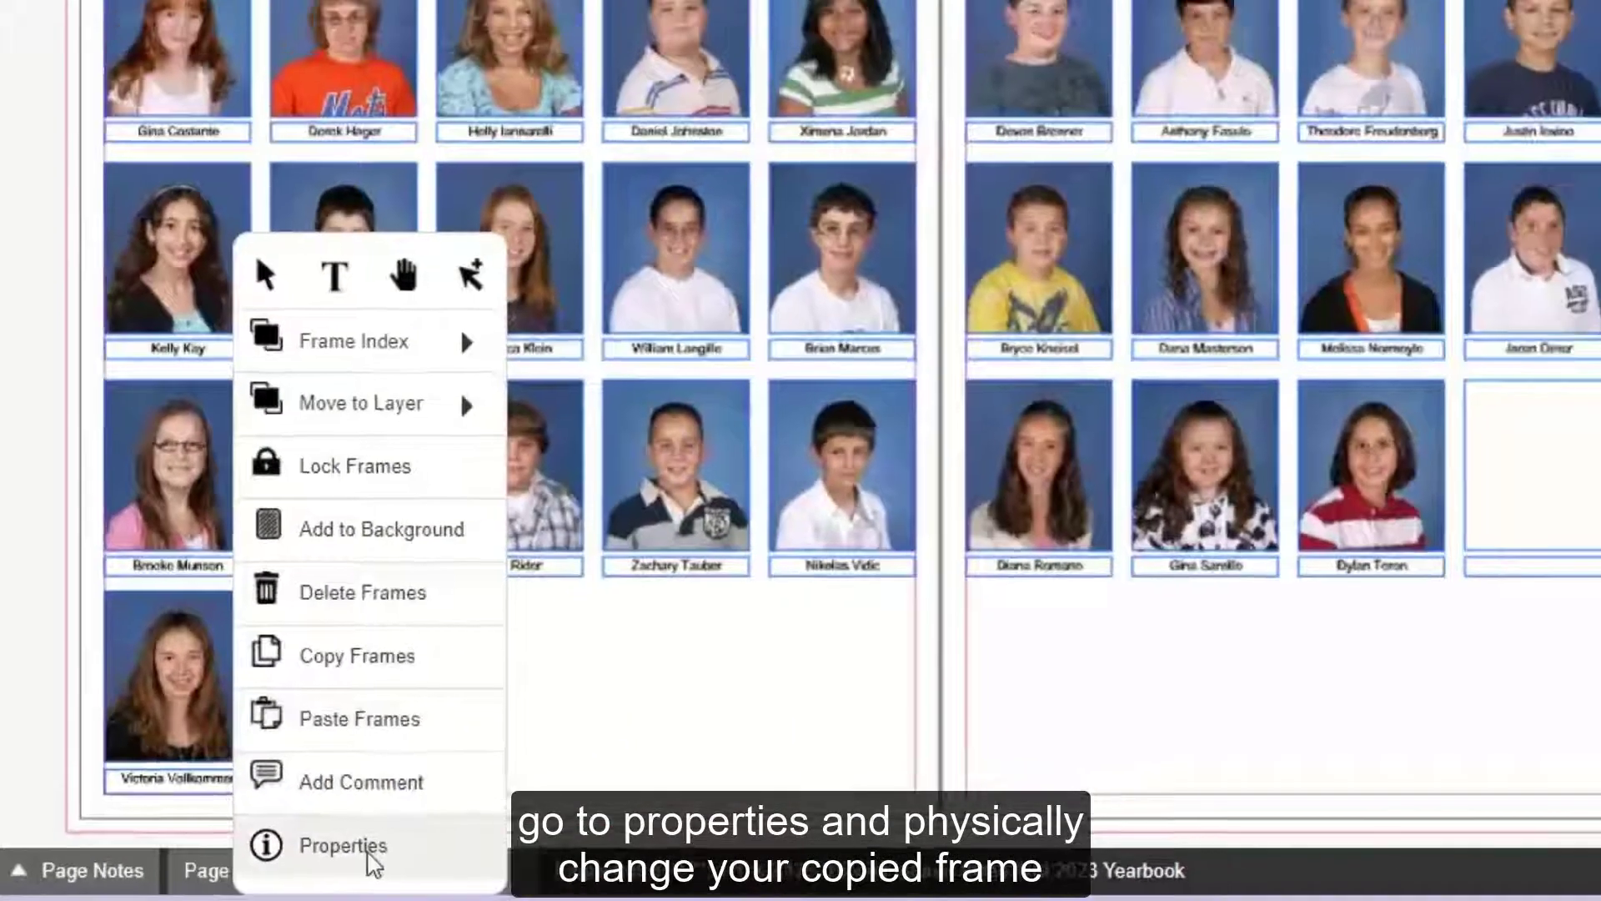
{"action": "left_click", "coordinate": [450, 825]}
Set the copied portrait frame's profile position to 22 and update it.
{"action": "left_click", "coordinate": [809, 360]}
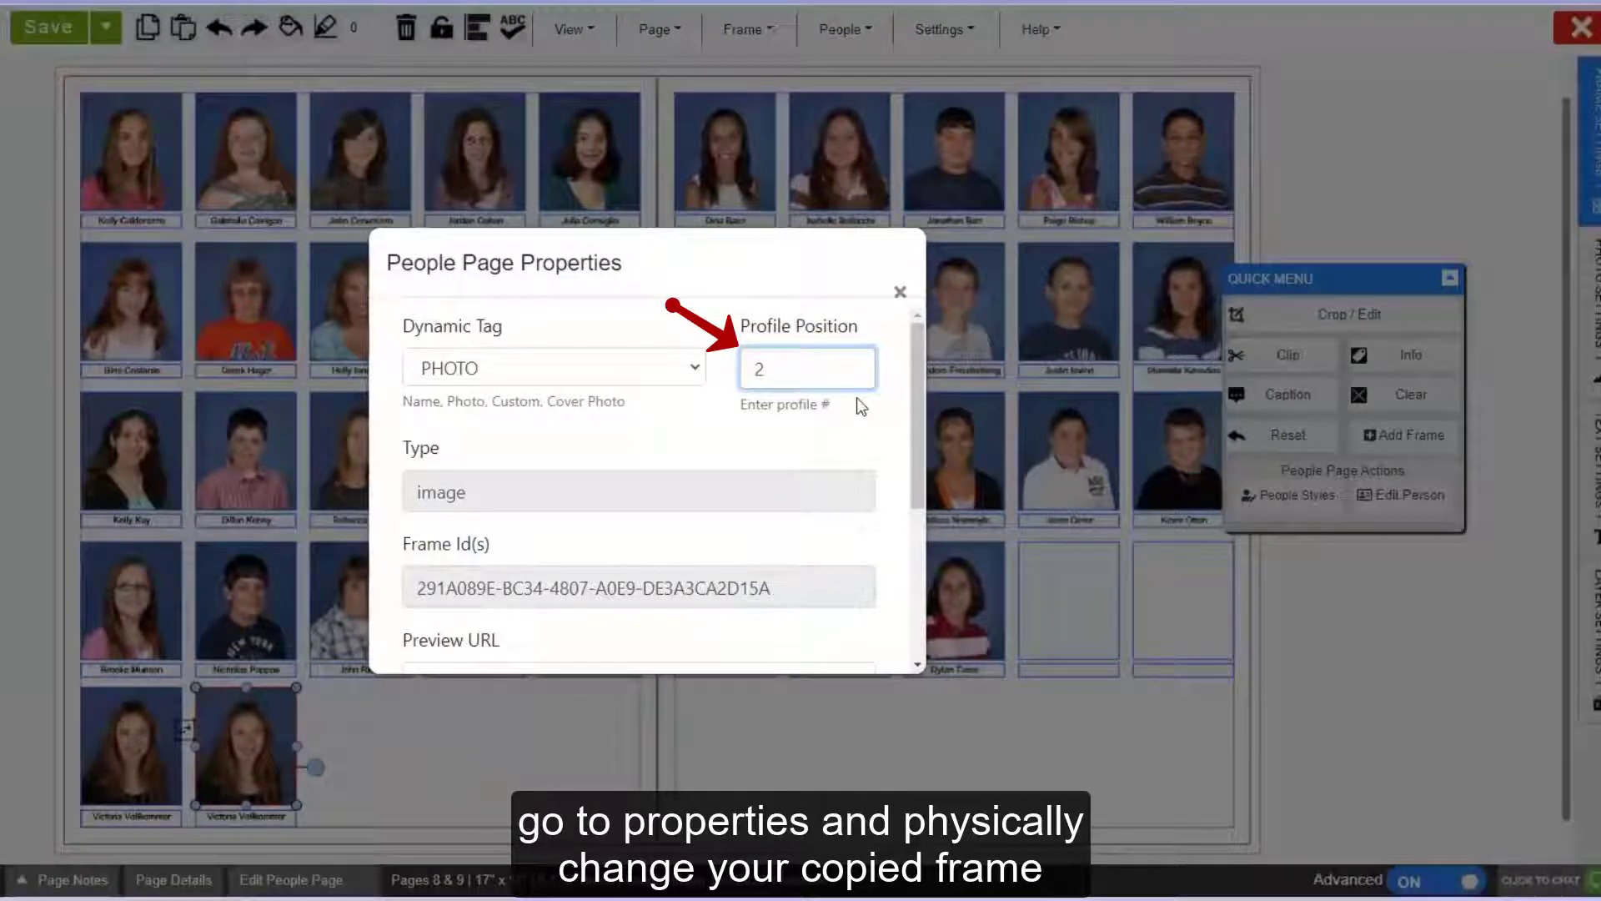
{"action": "type", "text": "2"}
{"action": "scroll", "coordinate": [768, 467], "scroll_direction": "down", "scroll_amount": 3}
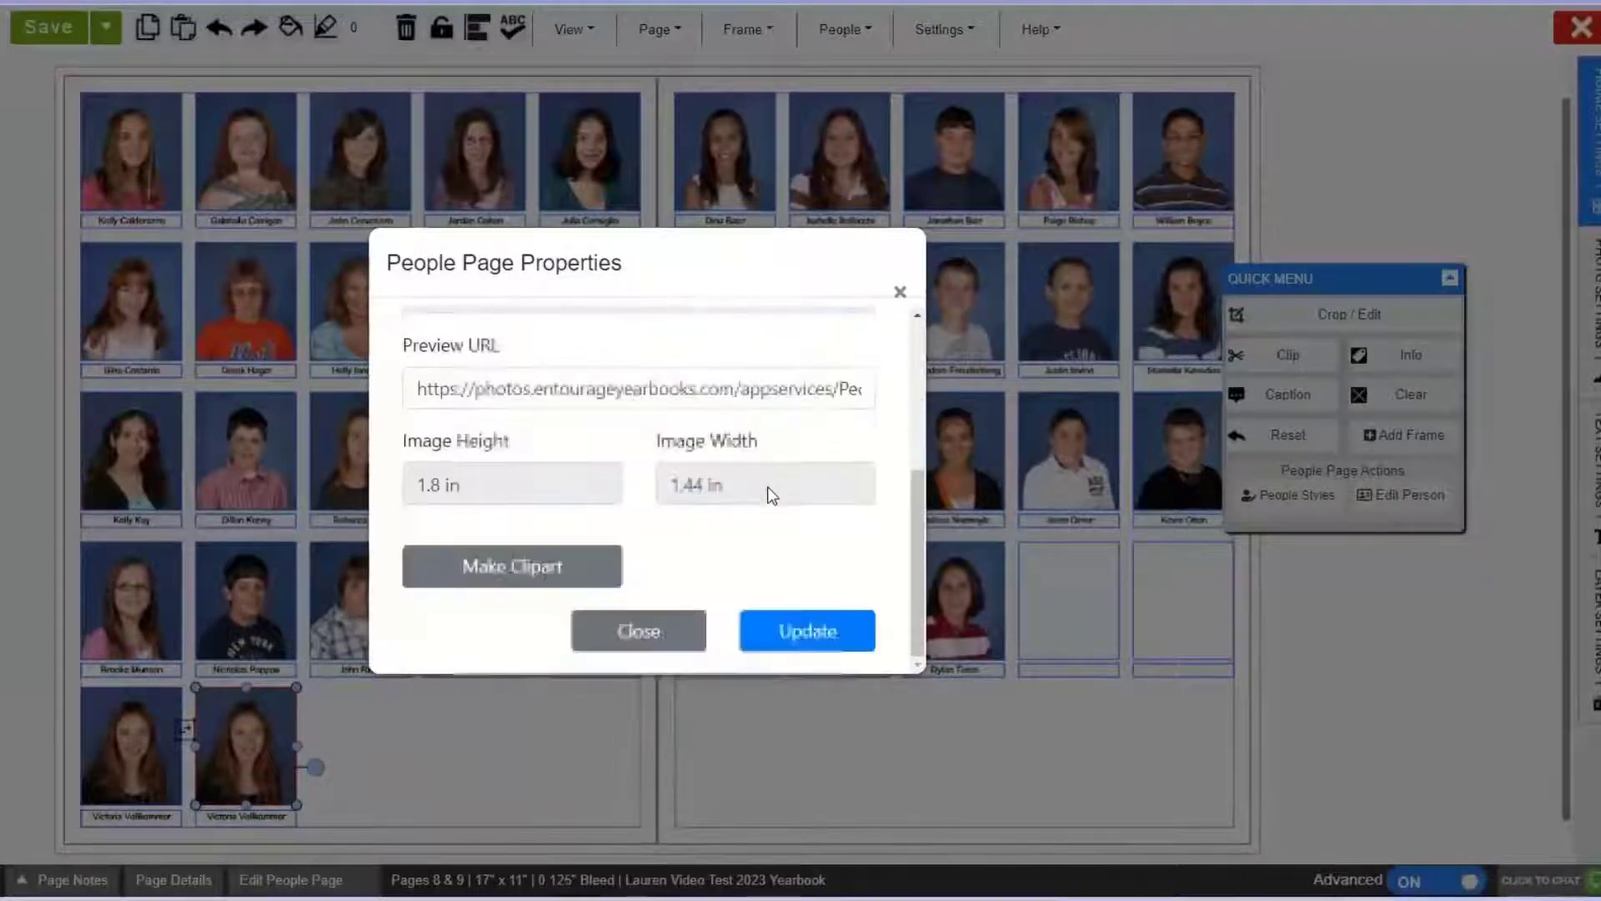
{"action": "left_click", "coordinate": [785, 628]}
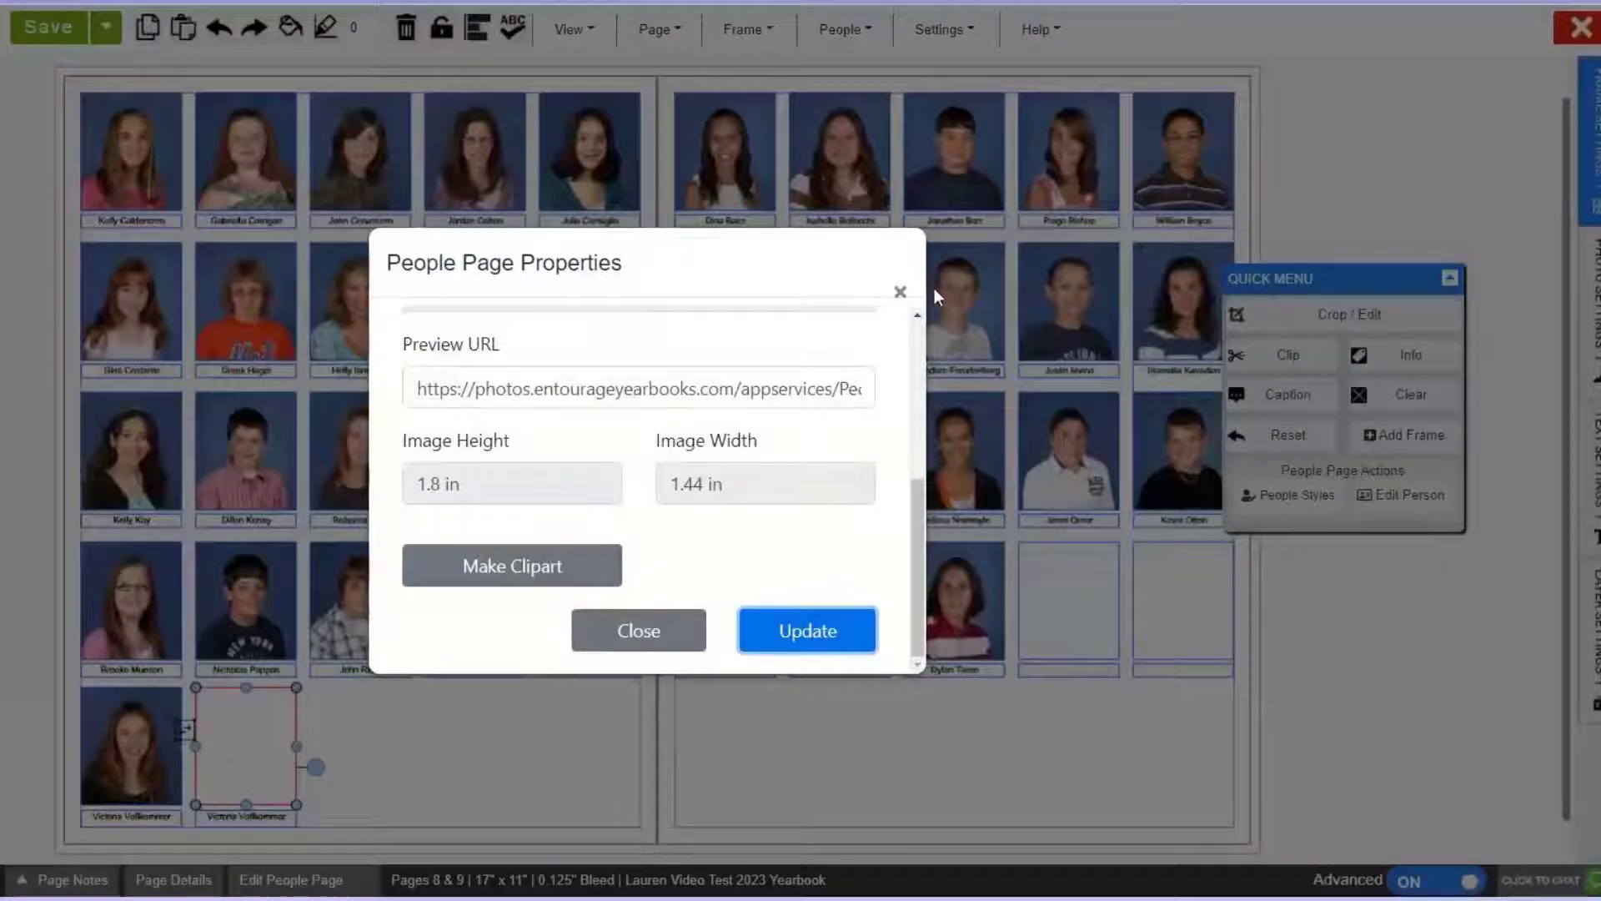
{"action": "left_click", "coordinate": [899, 291]}
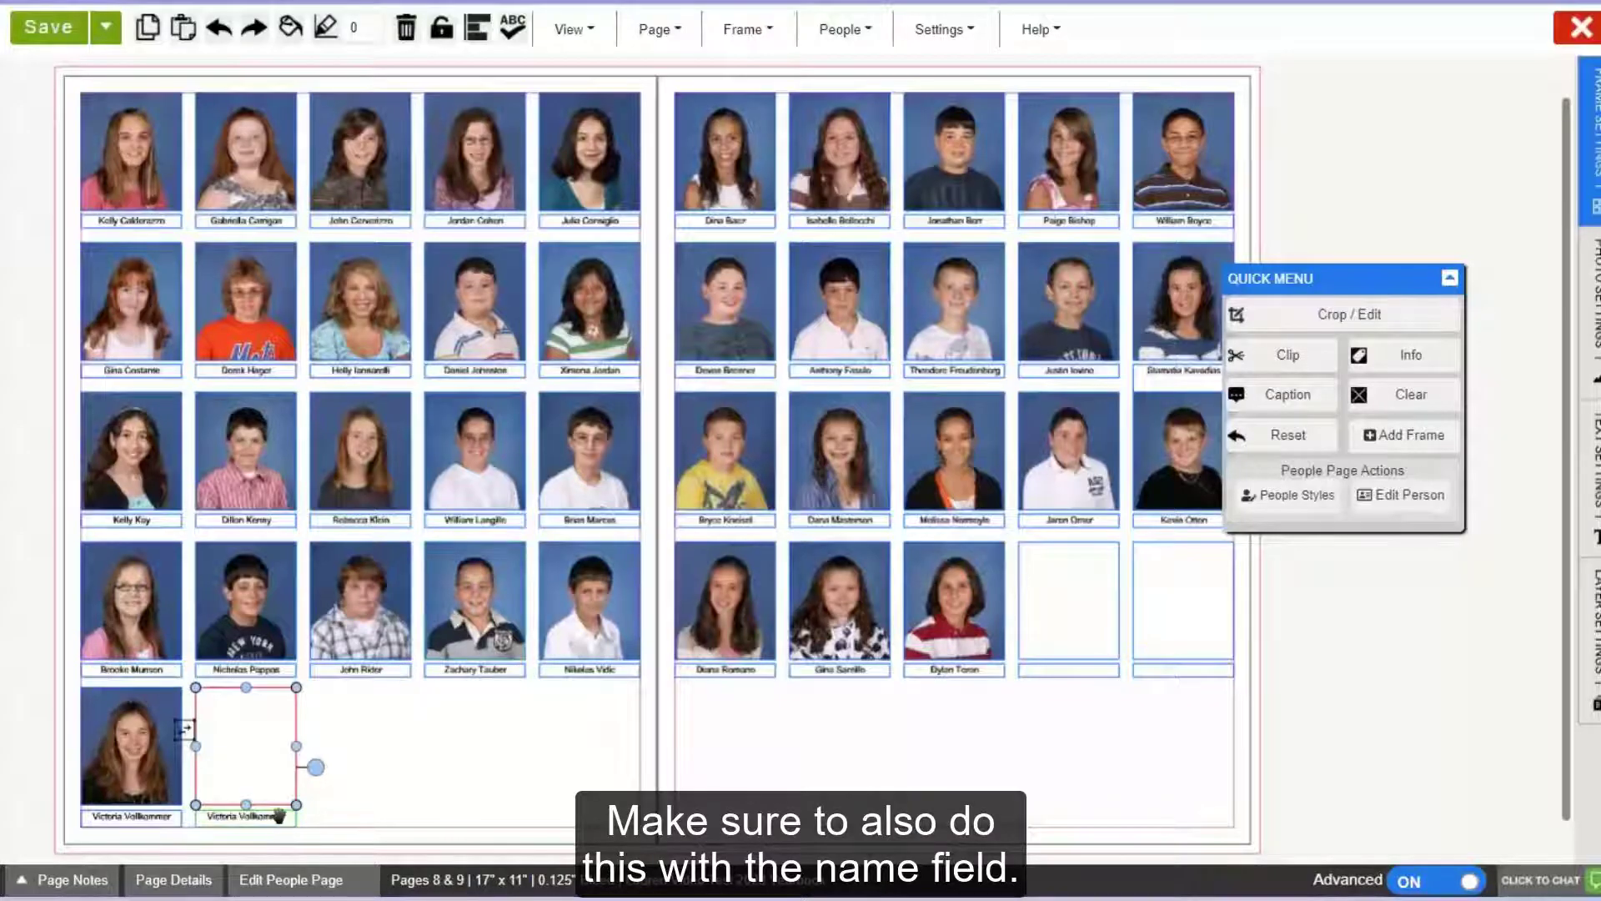
Set the copied name box's profile position to 22 as well.
{"action": "right_click", "coordinate": [279, 815]}
{"action": "left_click", "coordinate": [277, 852]}
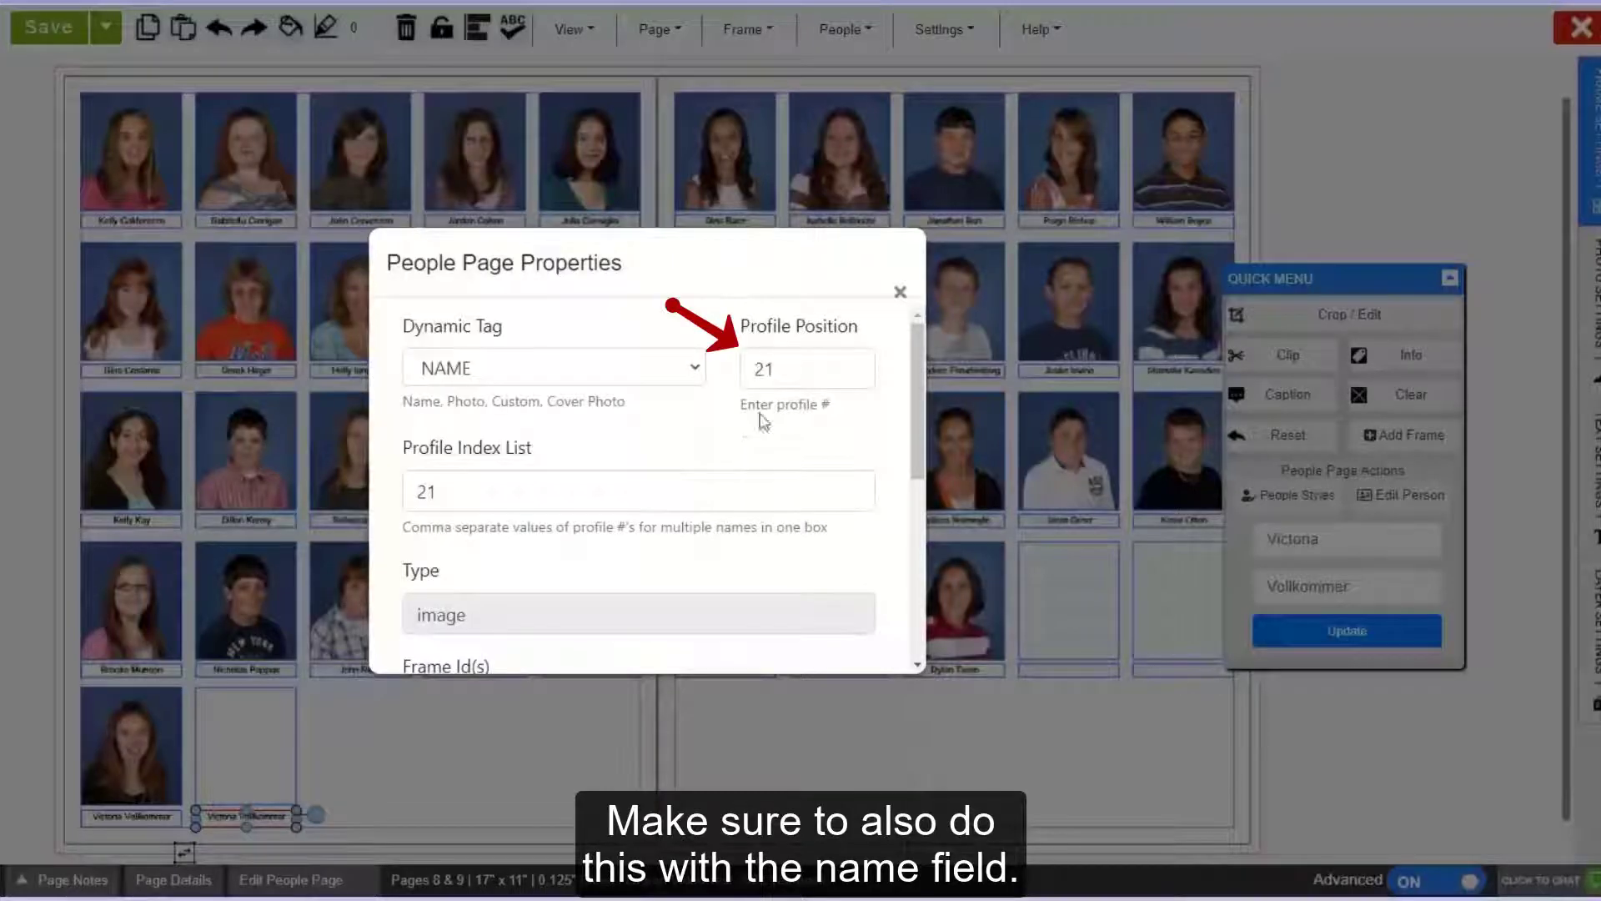
{"action": "left_click", "coordinate": [790, 381]}
{"action": "type", "text": "2"}
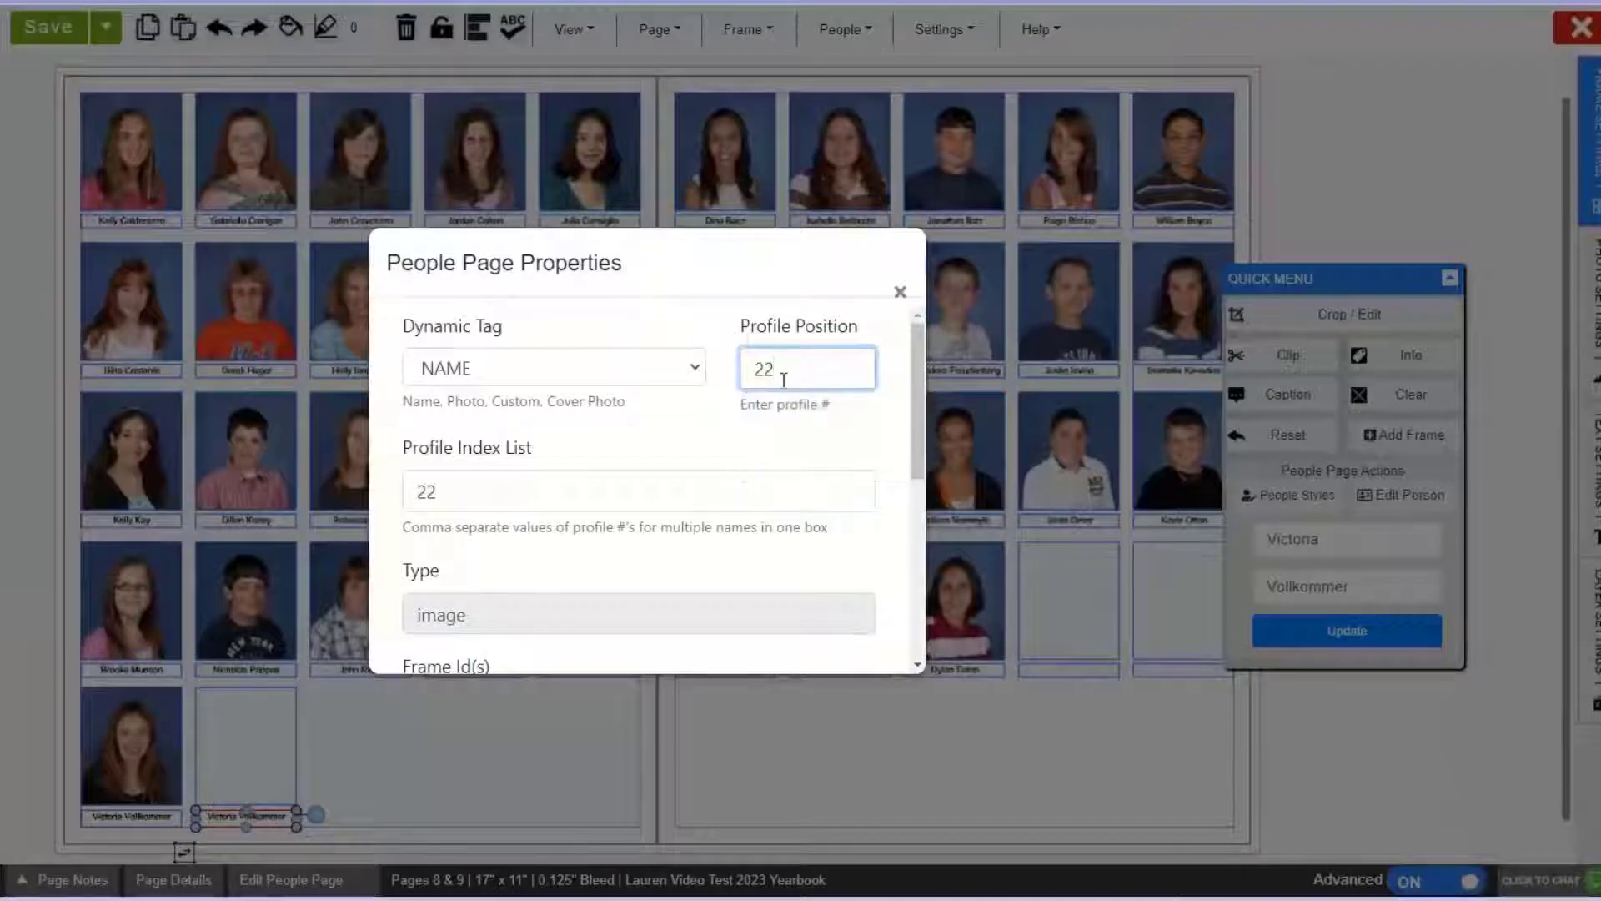
{"action": "scroll", "coordinate": [804, 589], "scroll_direction": "down", "scroll_amount": 5}
{"action": "left_click", "coordinate": [805, 642]}
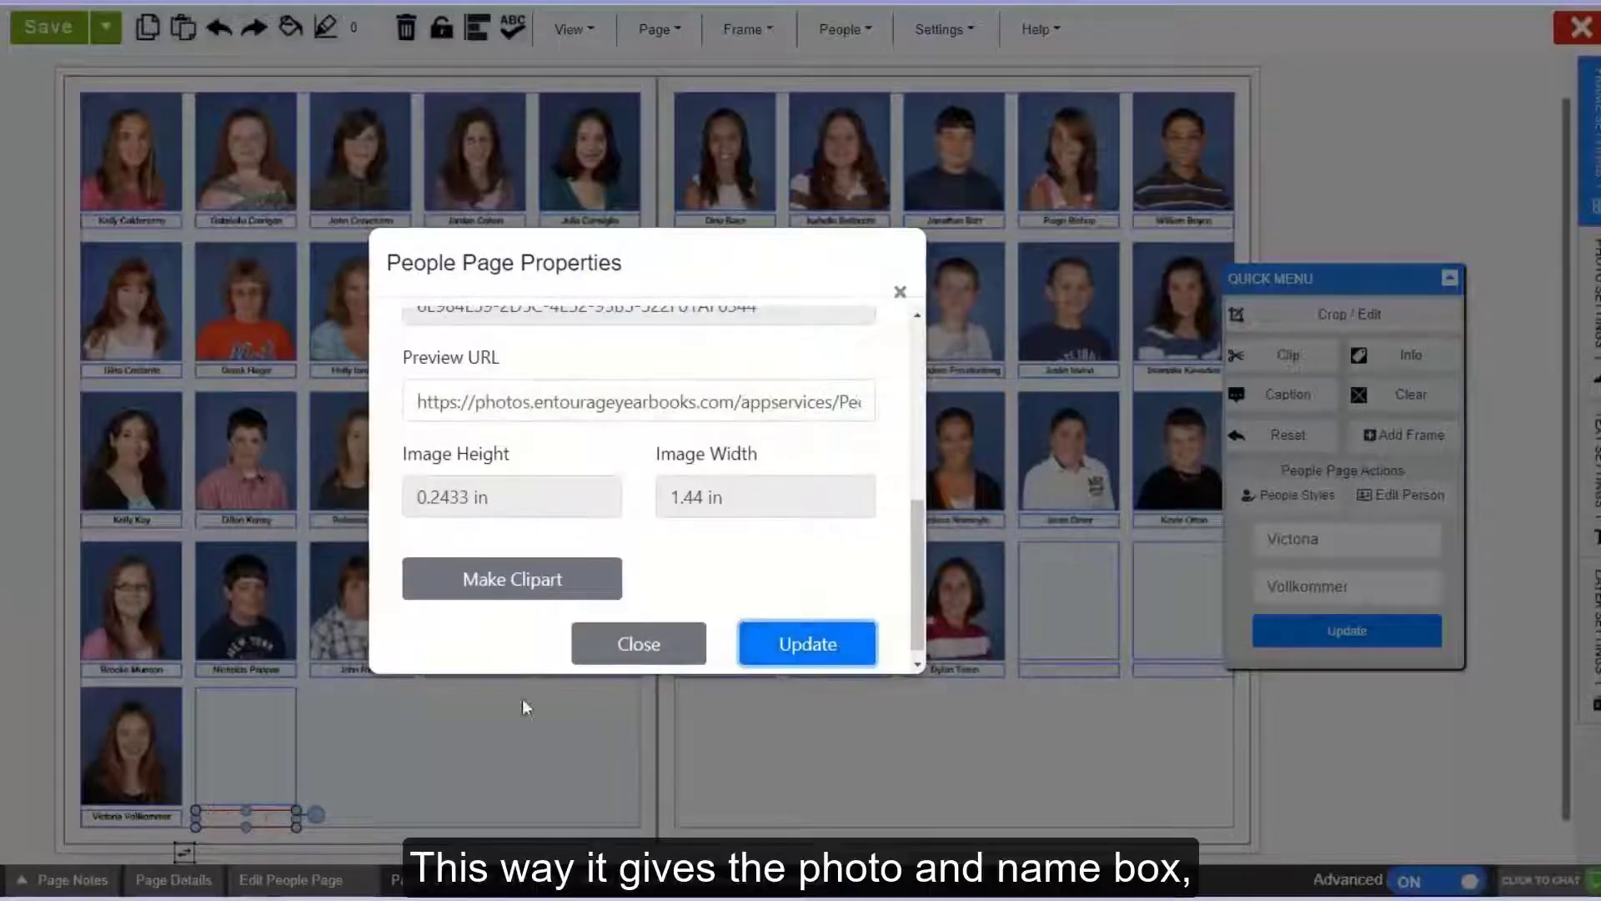
{"action": "left_click", "coordinate": [637, 647]}
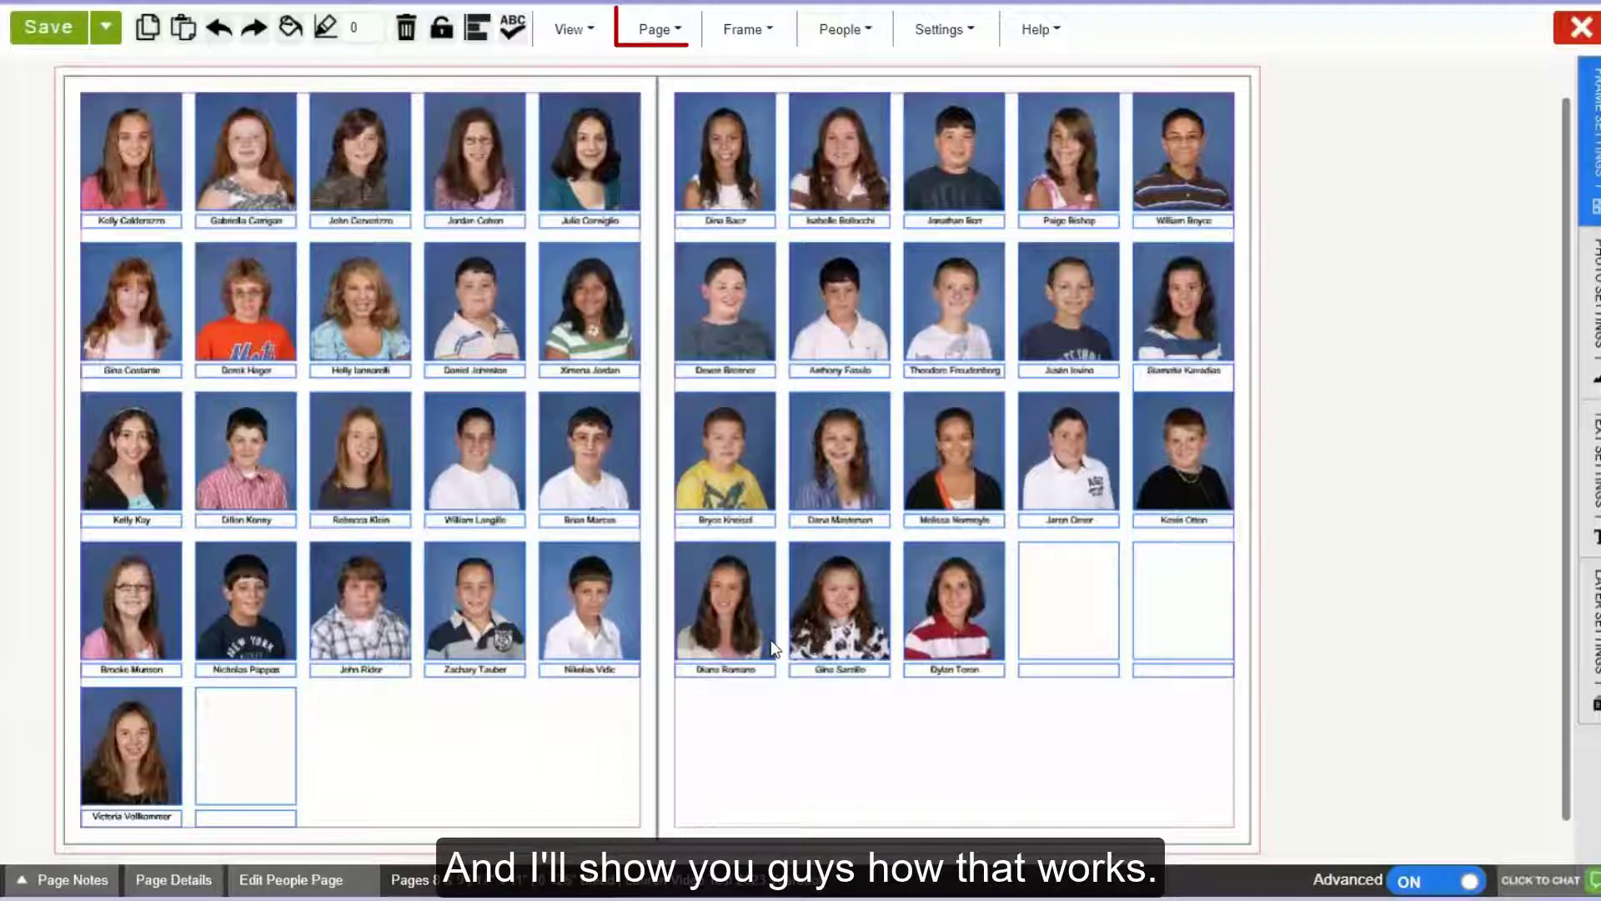
Clear all frames from the right page, confirm, and save the yearbook.
{"action": "left_click", "coordinate": [663, 49]}
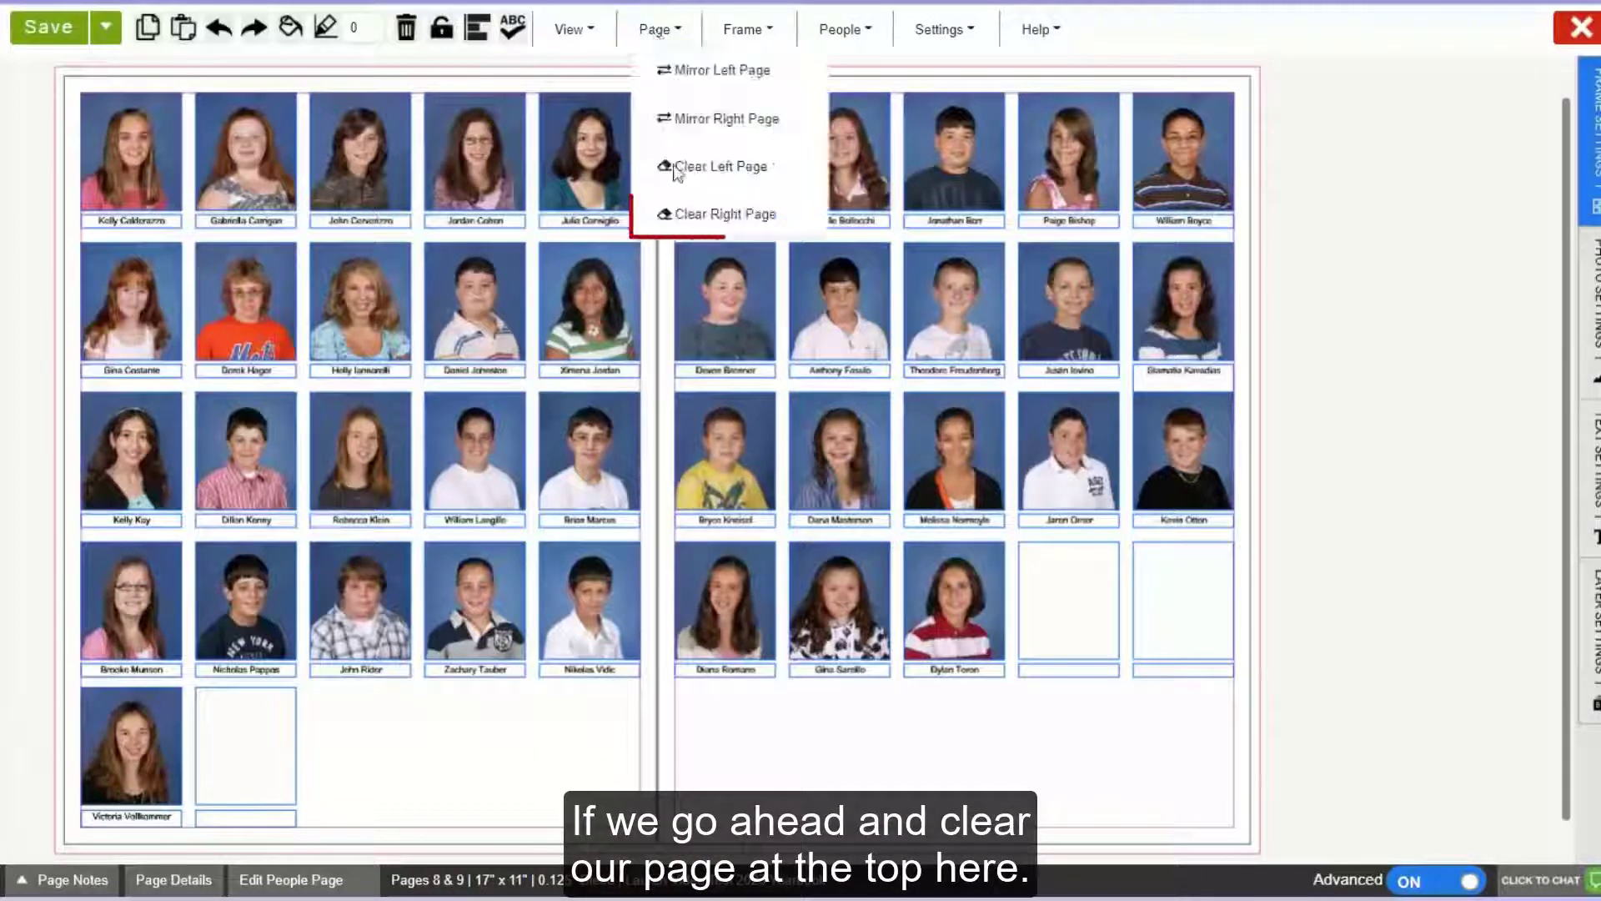
{"action": "left_click", "coordinate": [677, 216]}
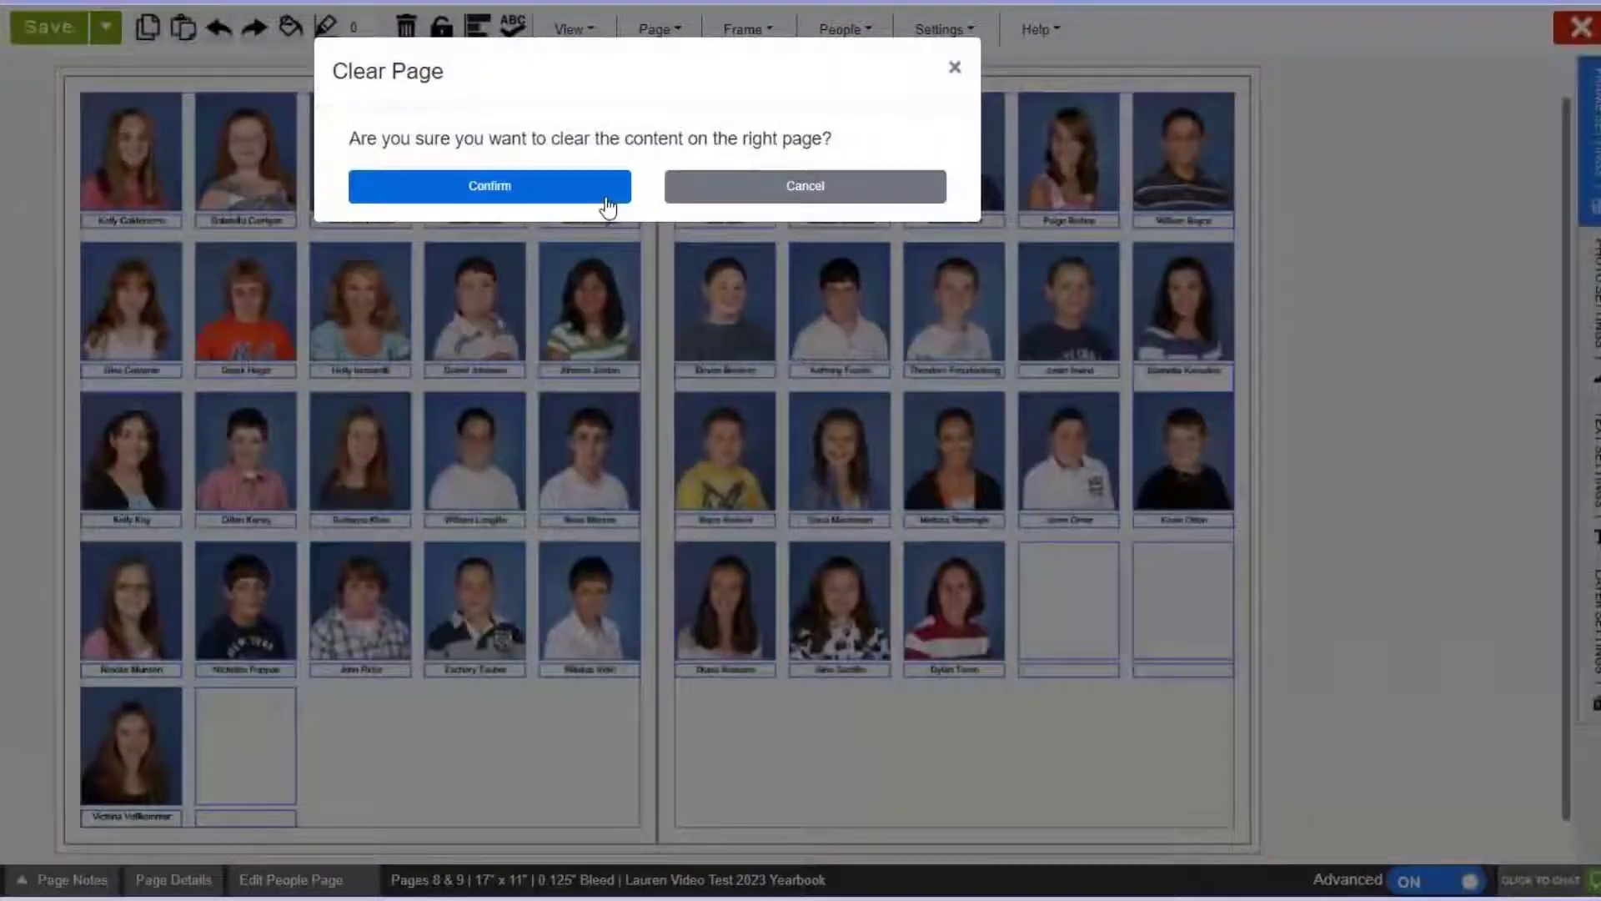
{"action": "left_click", "coordinate": [609, 200]}
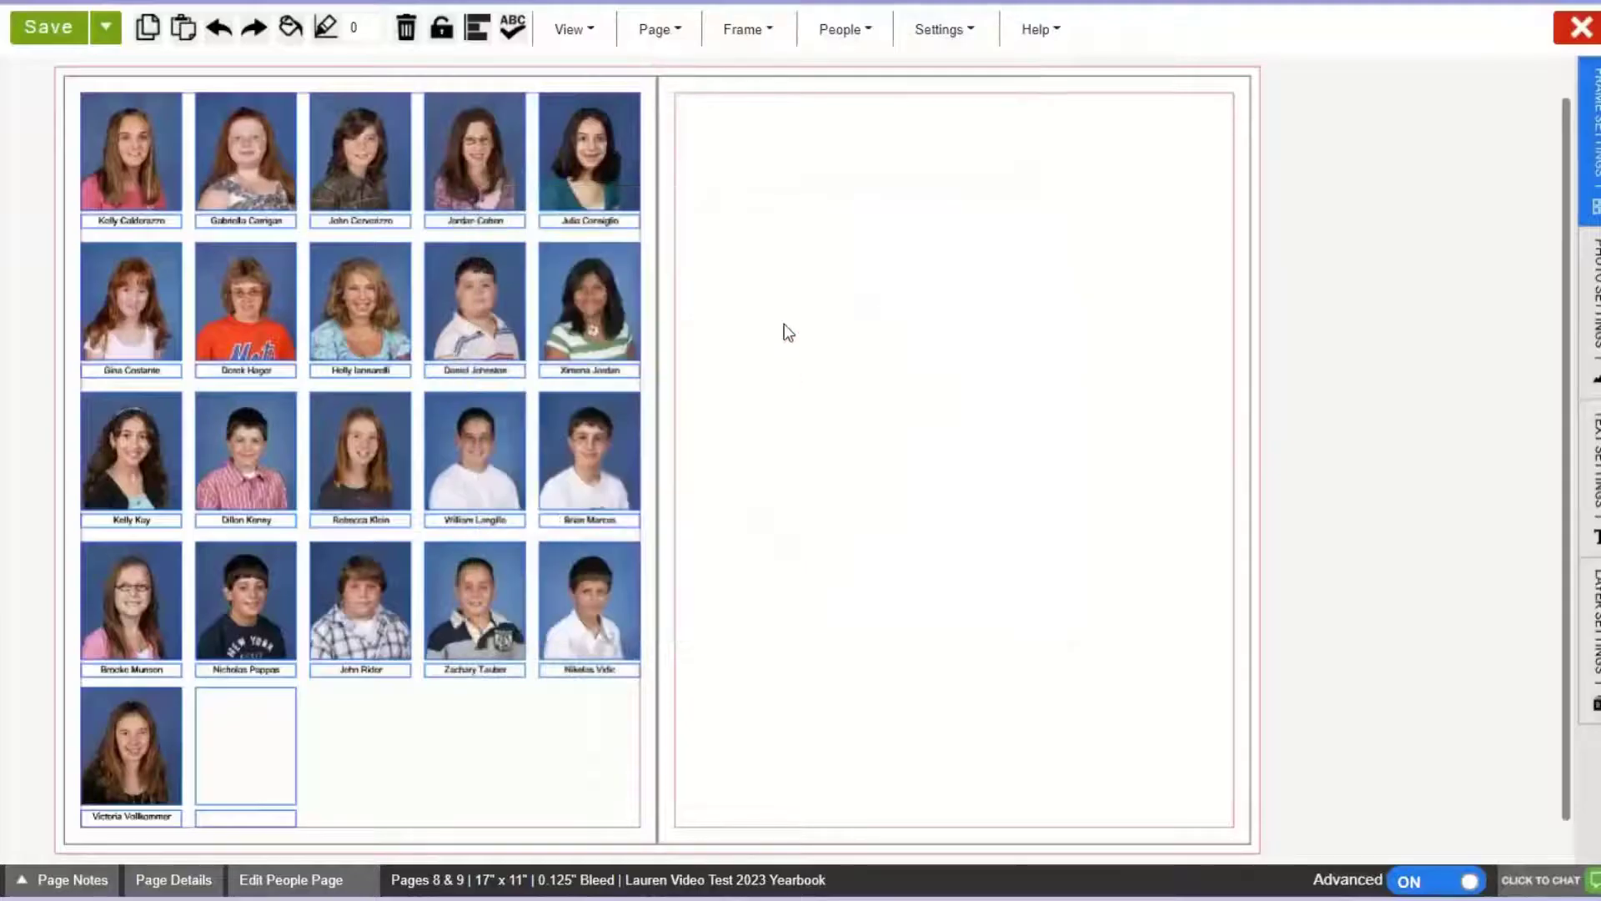
{"action": "left_click", "coordinate": [74, 29]}
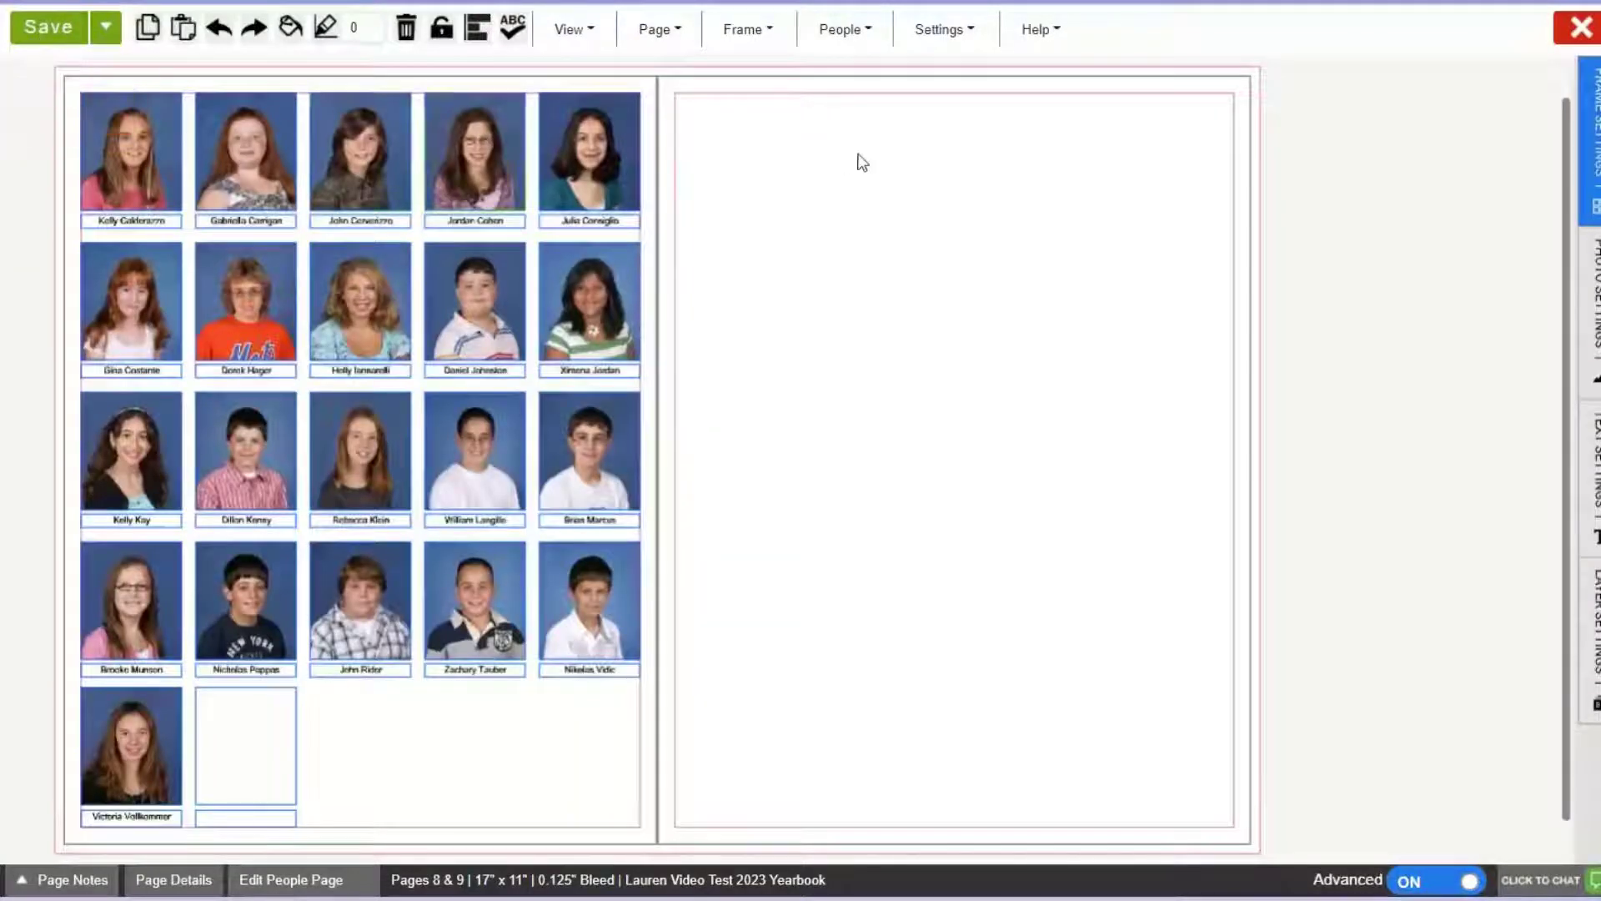
{"action": "left_click", "coordinate": [865, 28]}
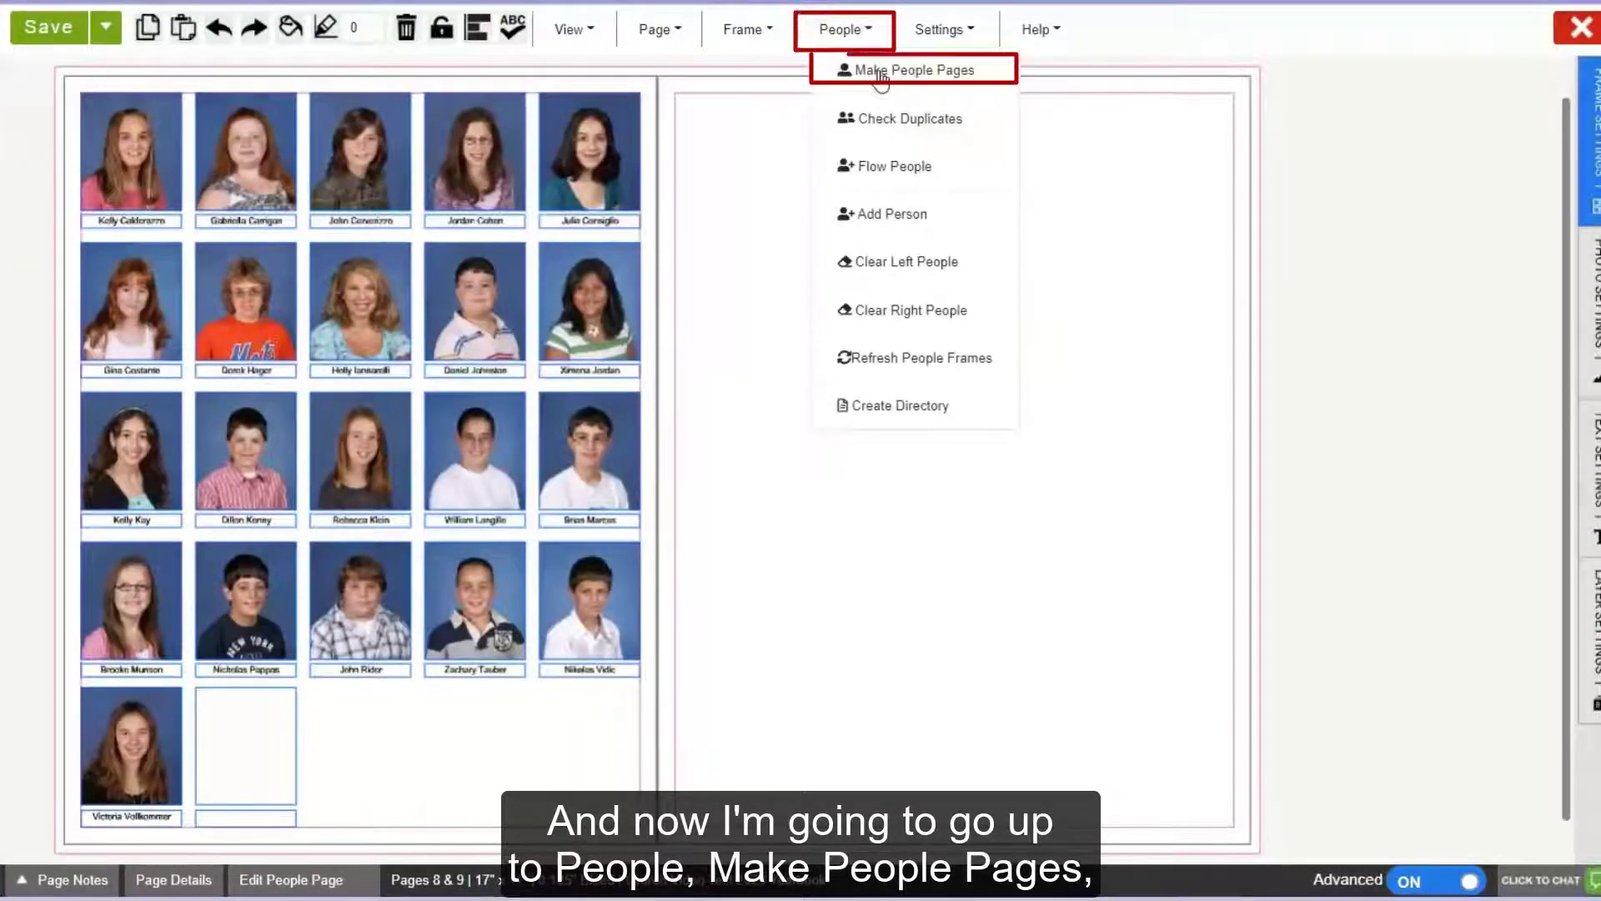
Build the '10 Students, 1 Custom Field' template on the right page.
{"action": "left_click", "coordinate": [908, 67]}
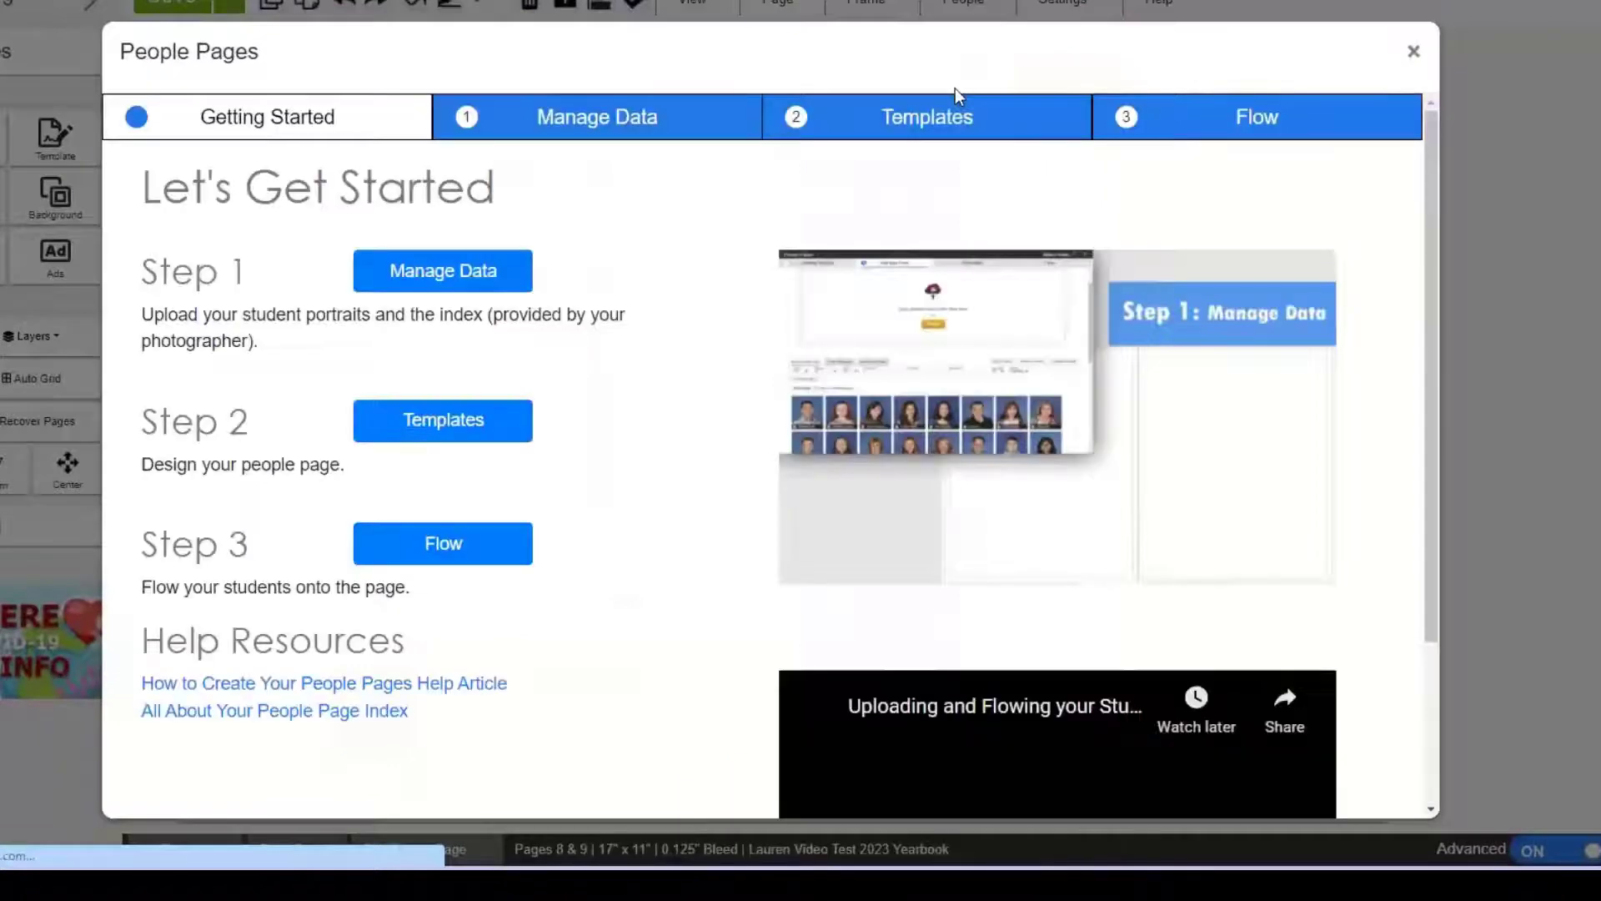
{"action": "left_click", "coordinate": [949, 113]}
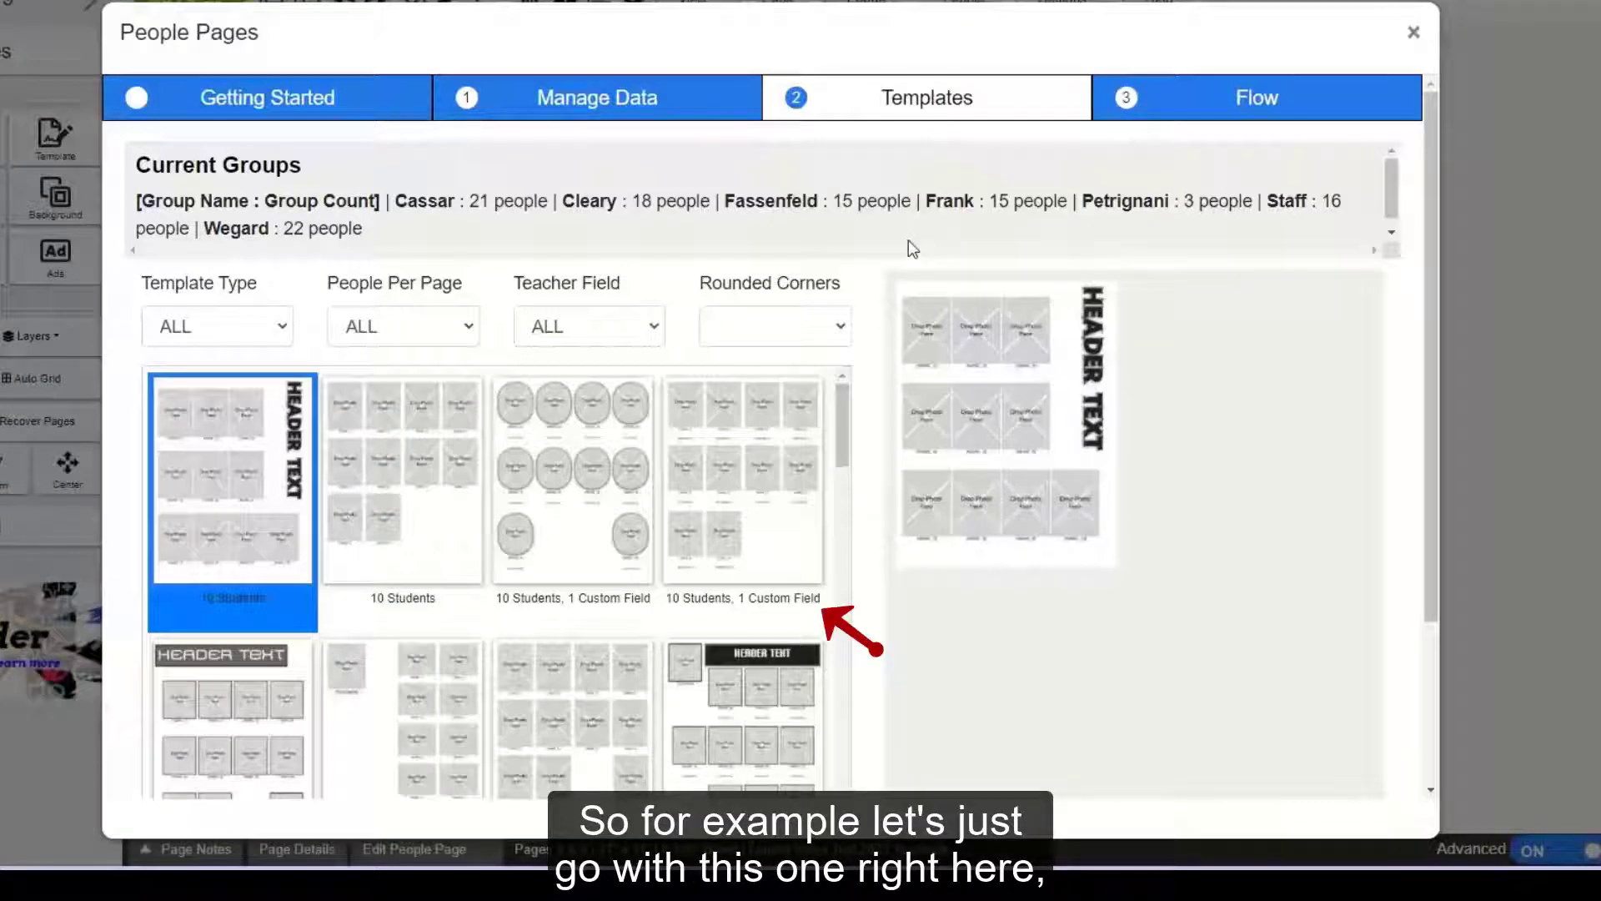
{"action": "left_click", "coordinate": [748, 464]}
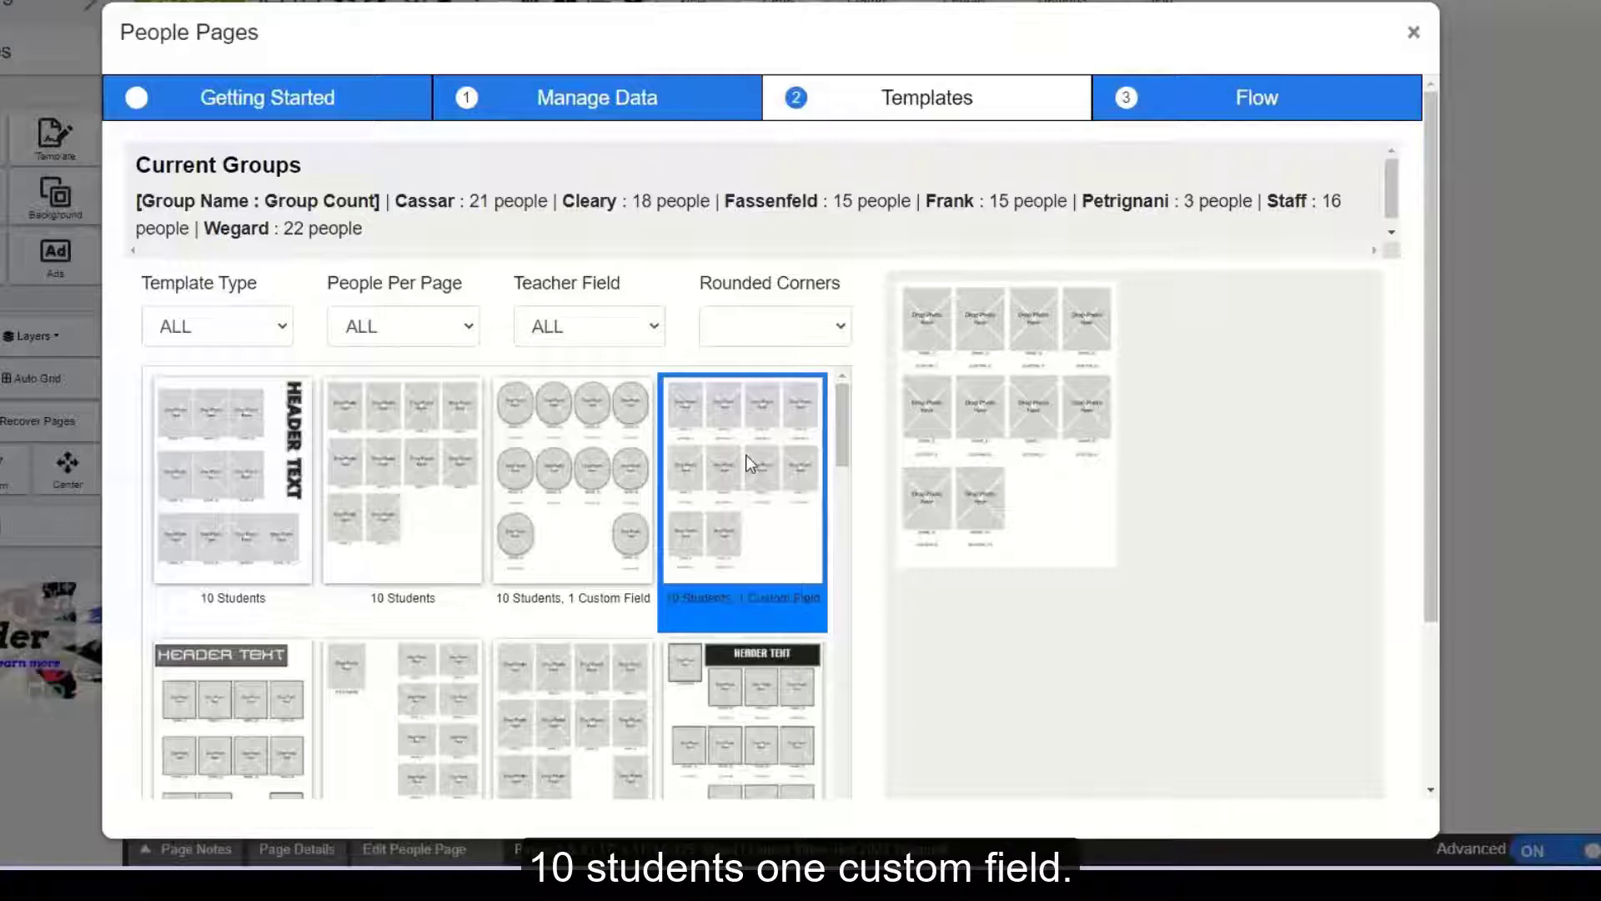
{"action": "scroll", "coordinate": [917, 459], "scroll_direction": "down", "scroll_amount": 3}
{"action": "left_click", "coordinate": [1226, 672]}
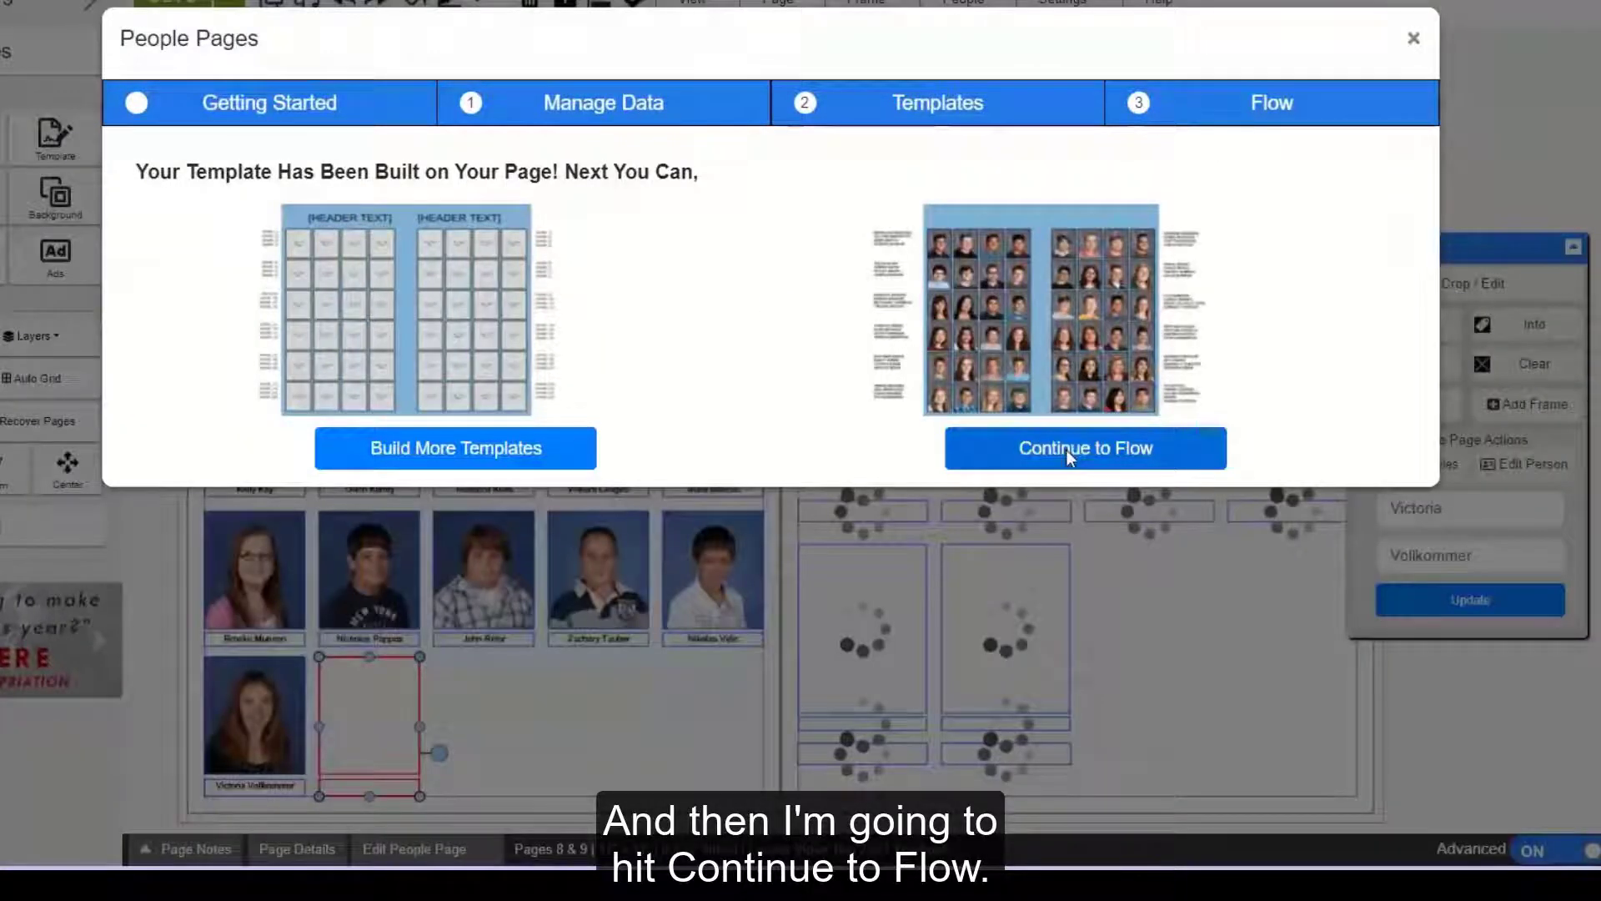
Flow the Cleary class group into the right page's ten photo spots.
{"action": "left_click", "coordinate": [1066, 449]}
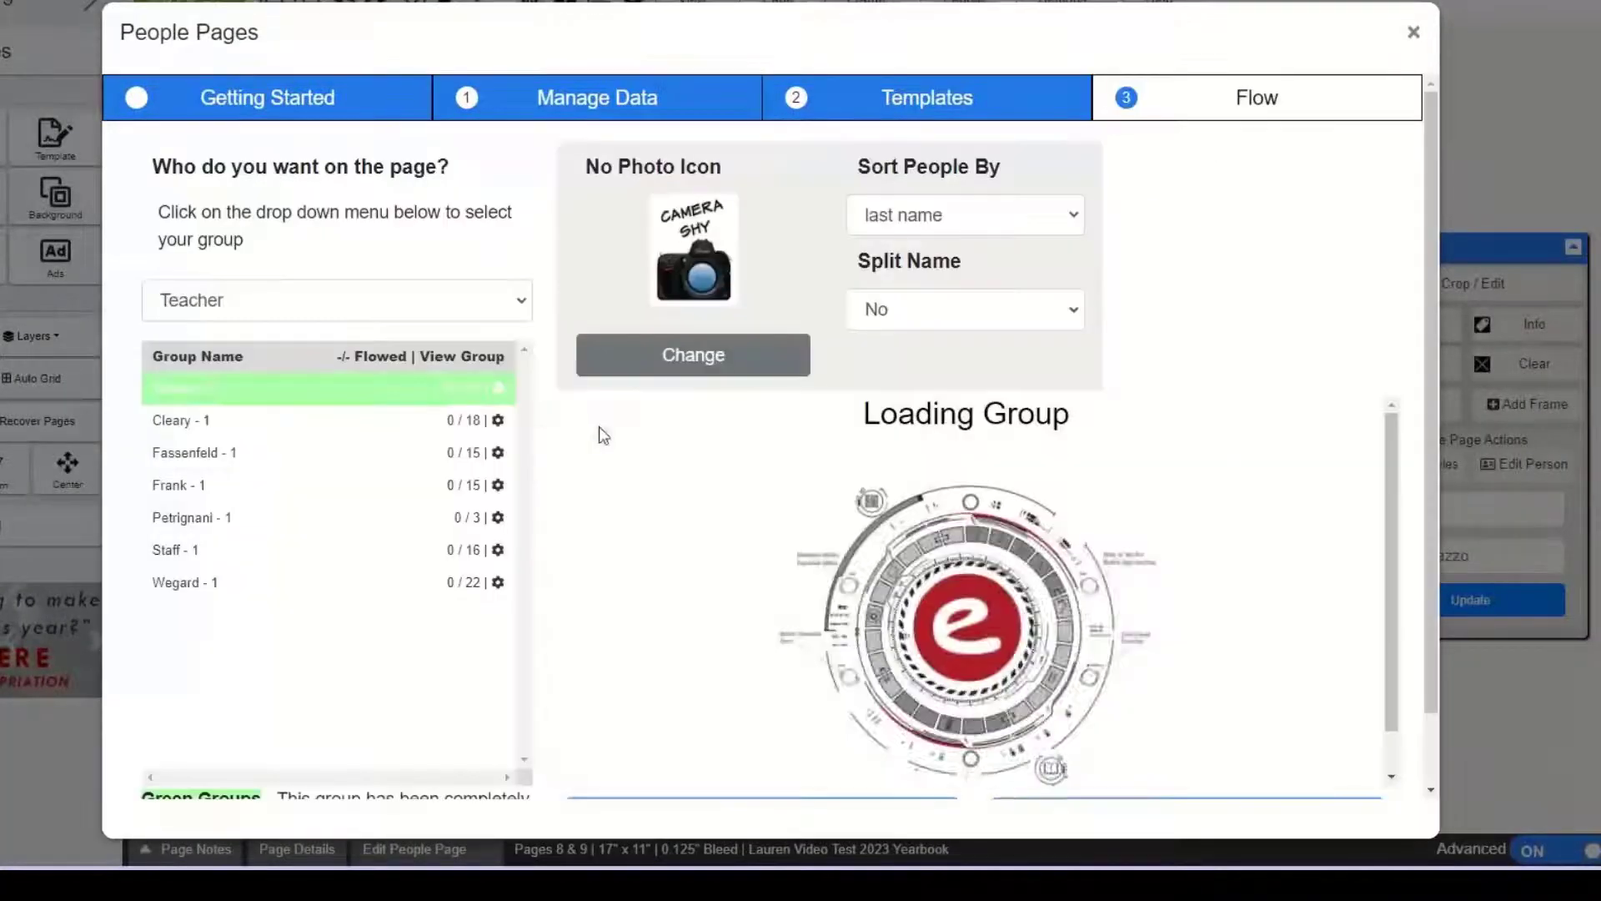
{"action": "left_click", "coordinate": [398, 430]}
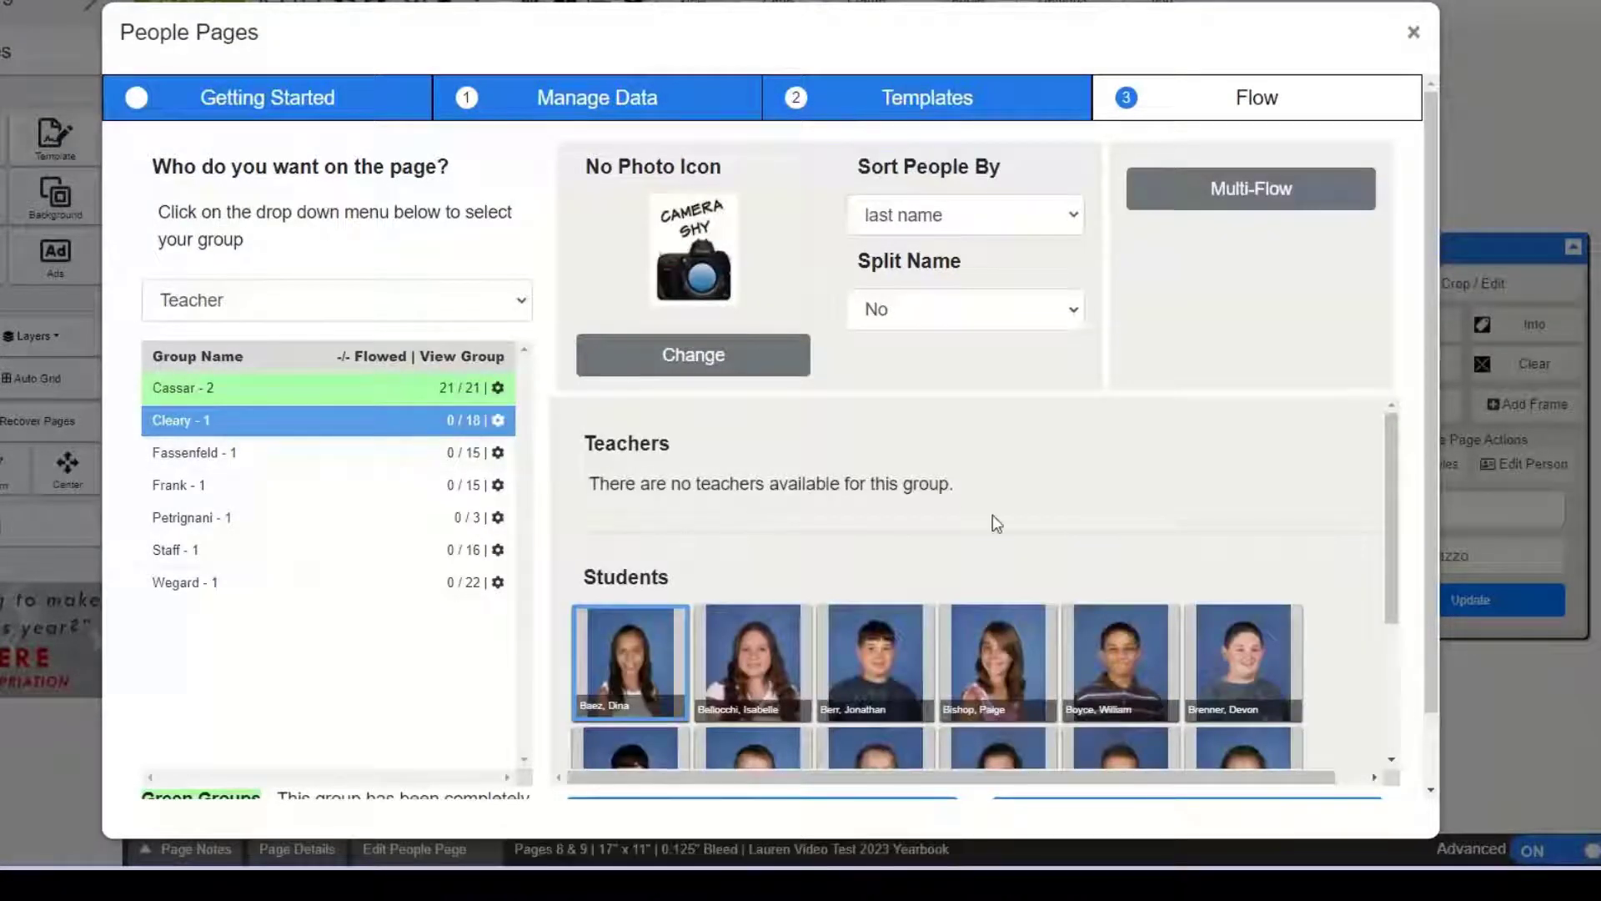
{"action": "scroll", "coordinate": [1101, 447], "scroll_direction": "down", "scroll_amount": 5}
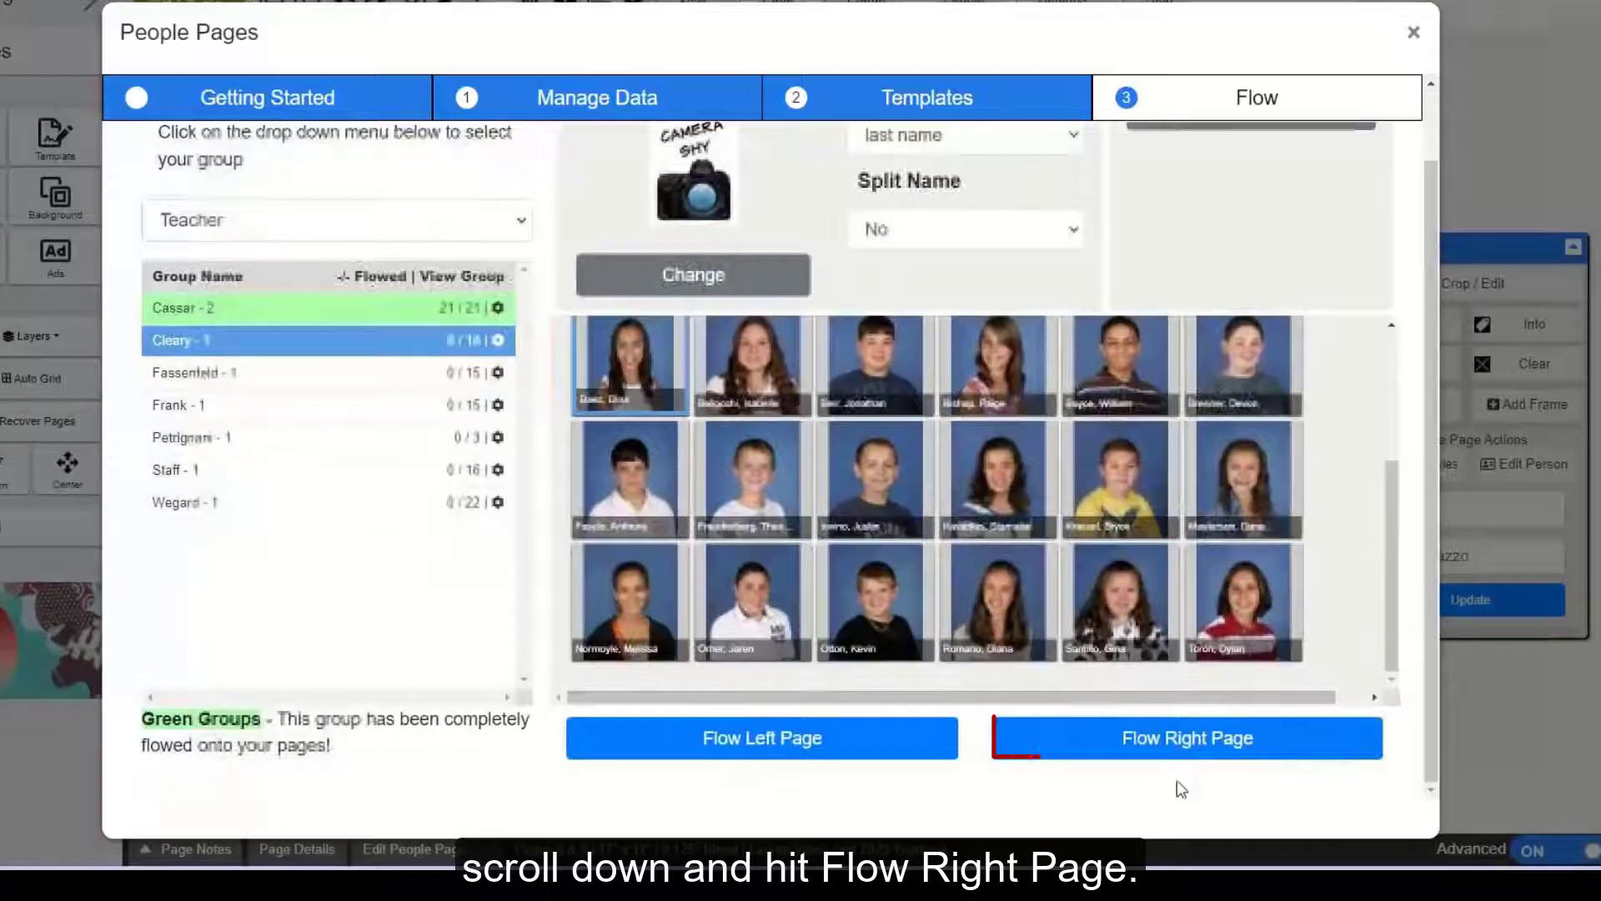
{"action": "left_click", "coordinate": [1179, 745]}
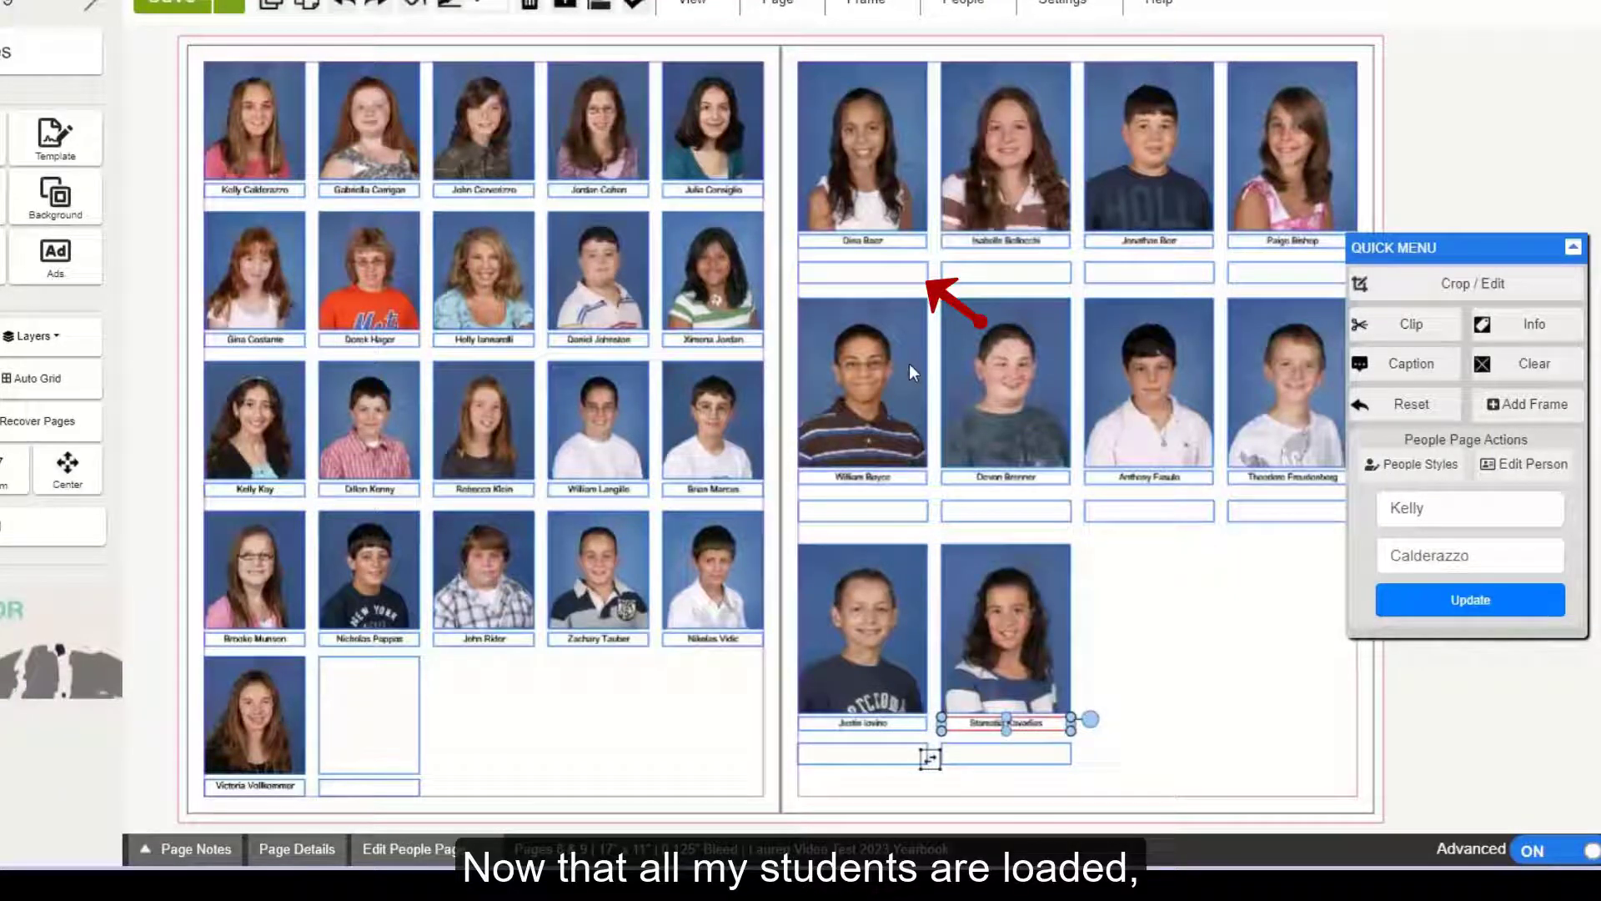
Enter 'Future Job Aspiration: Artist' in the first right-page student's Custom 1 field and save.
{"action": "left_click", "coordinate": [894, 277]}
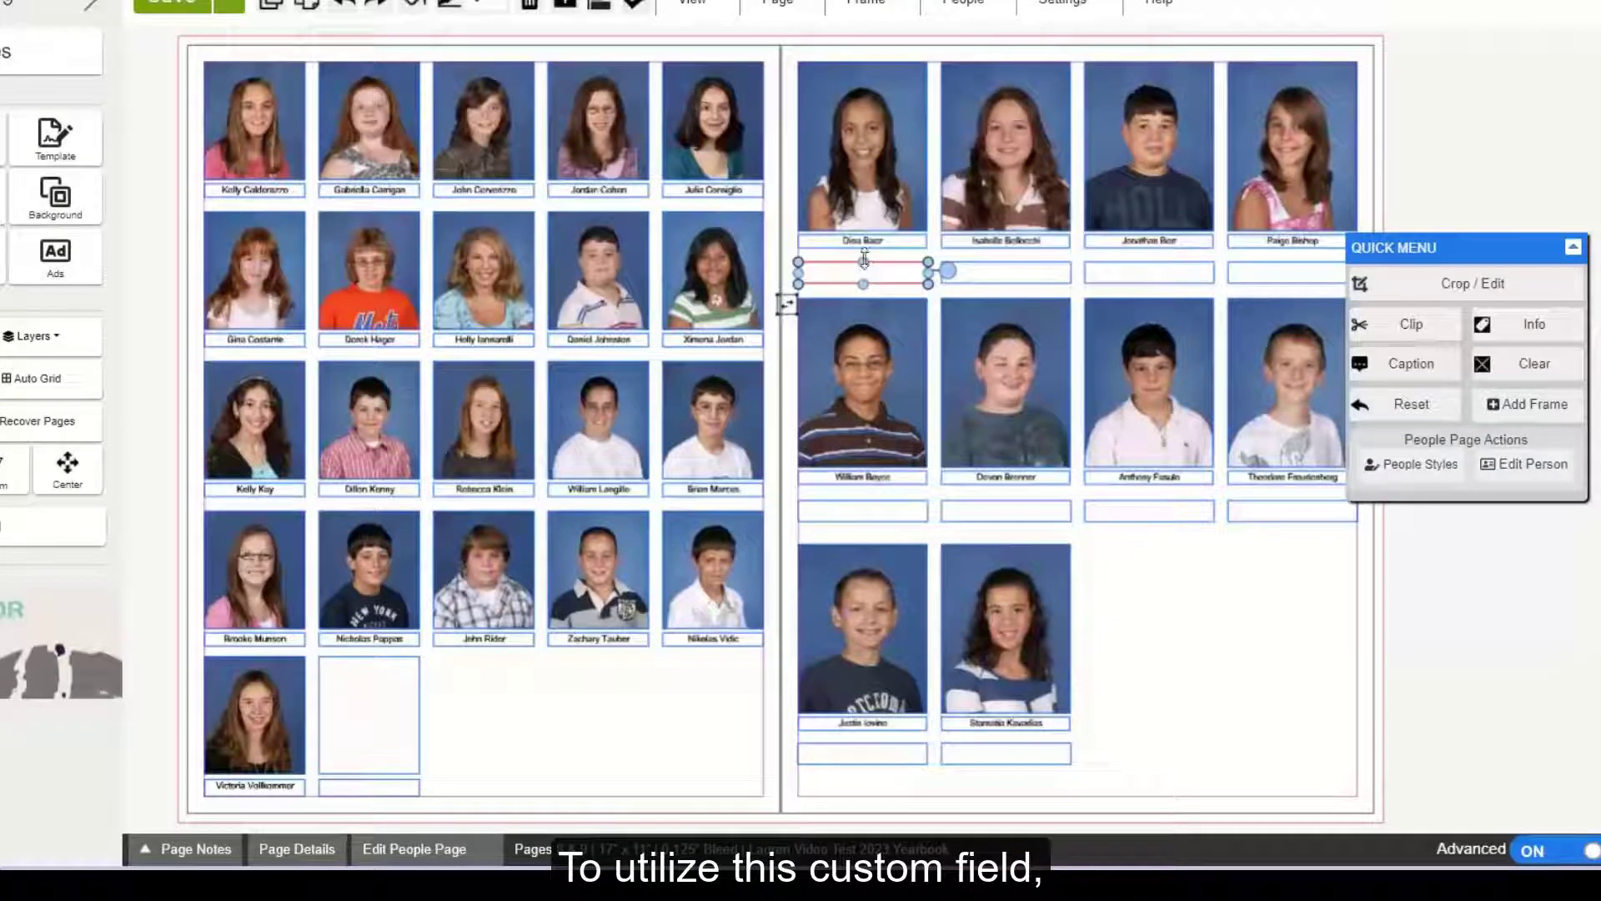
{"action": "left_click", "coordinate": [880, 153]}
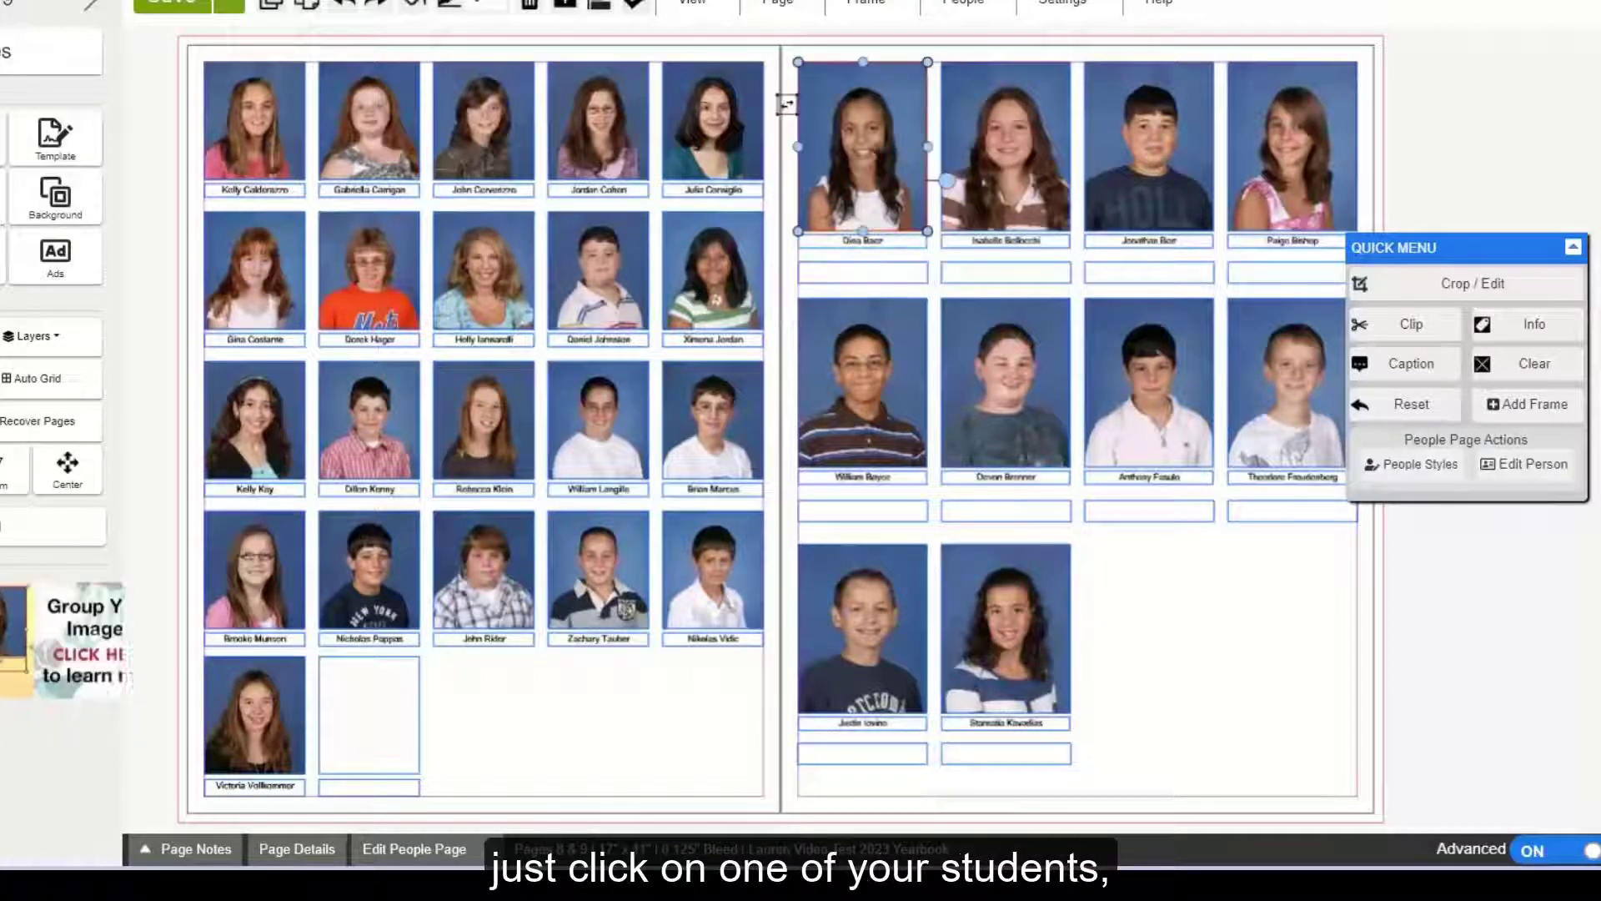
{"action": "left_click", "coordinate": [1523, 464]}
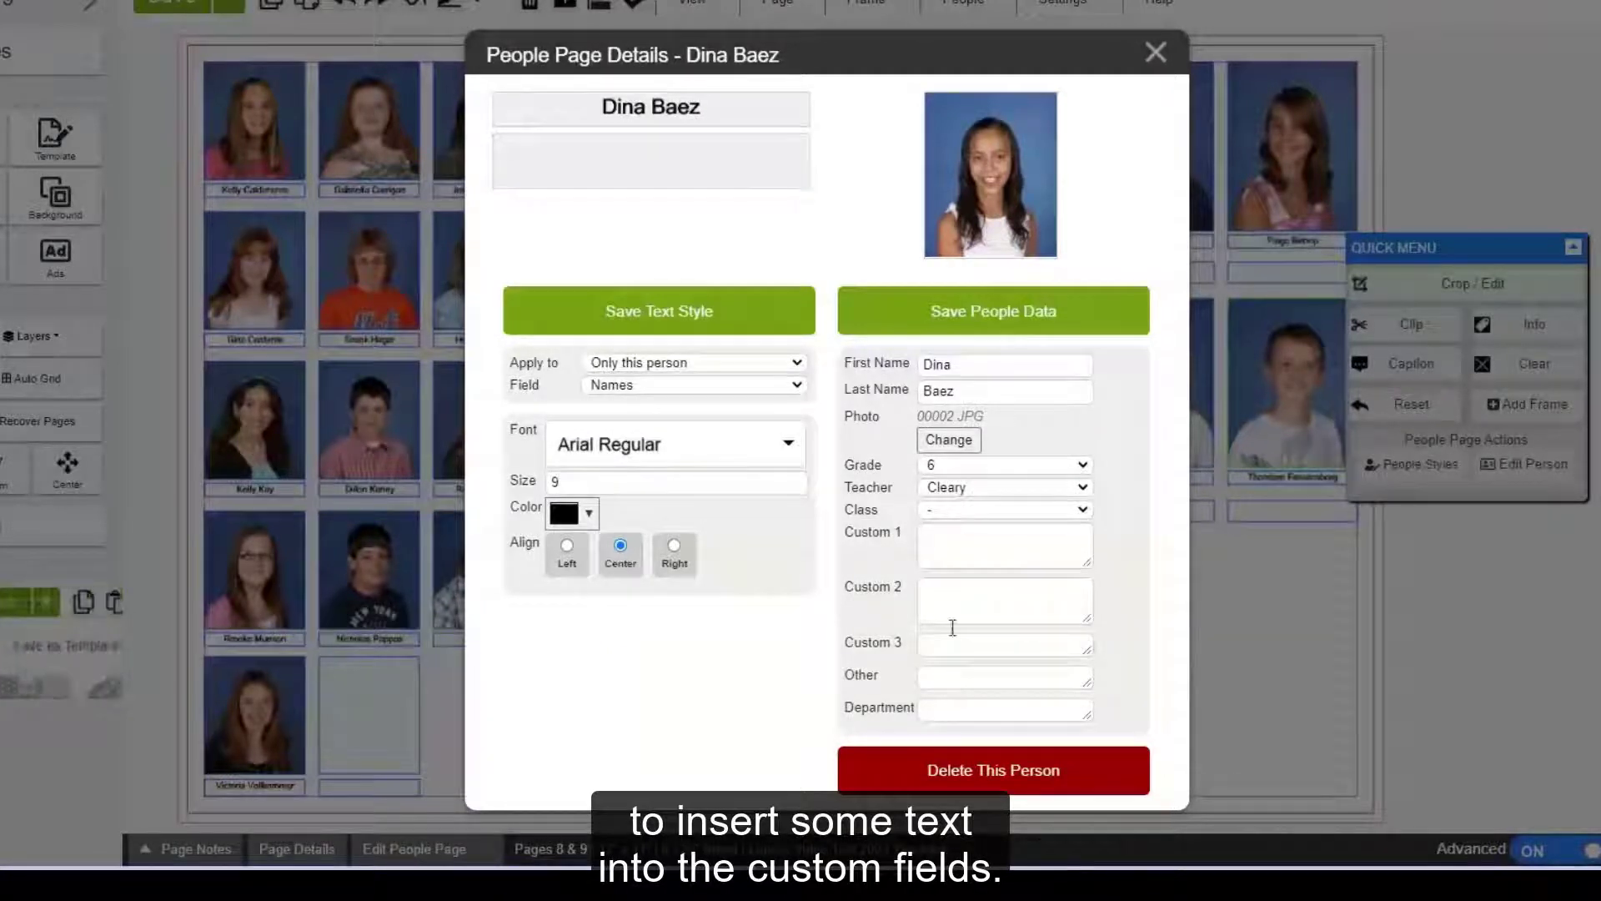
{"action": "left_click", "coordinate": [971, 547]}
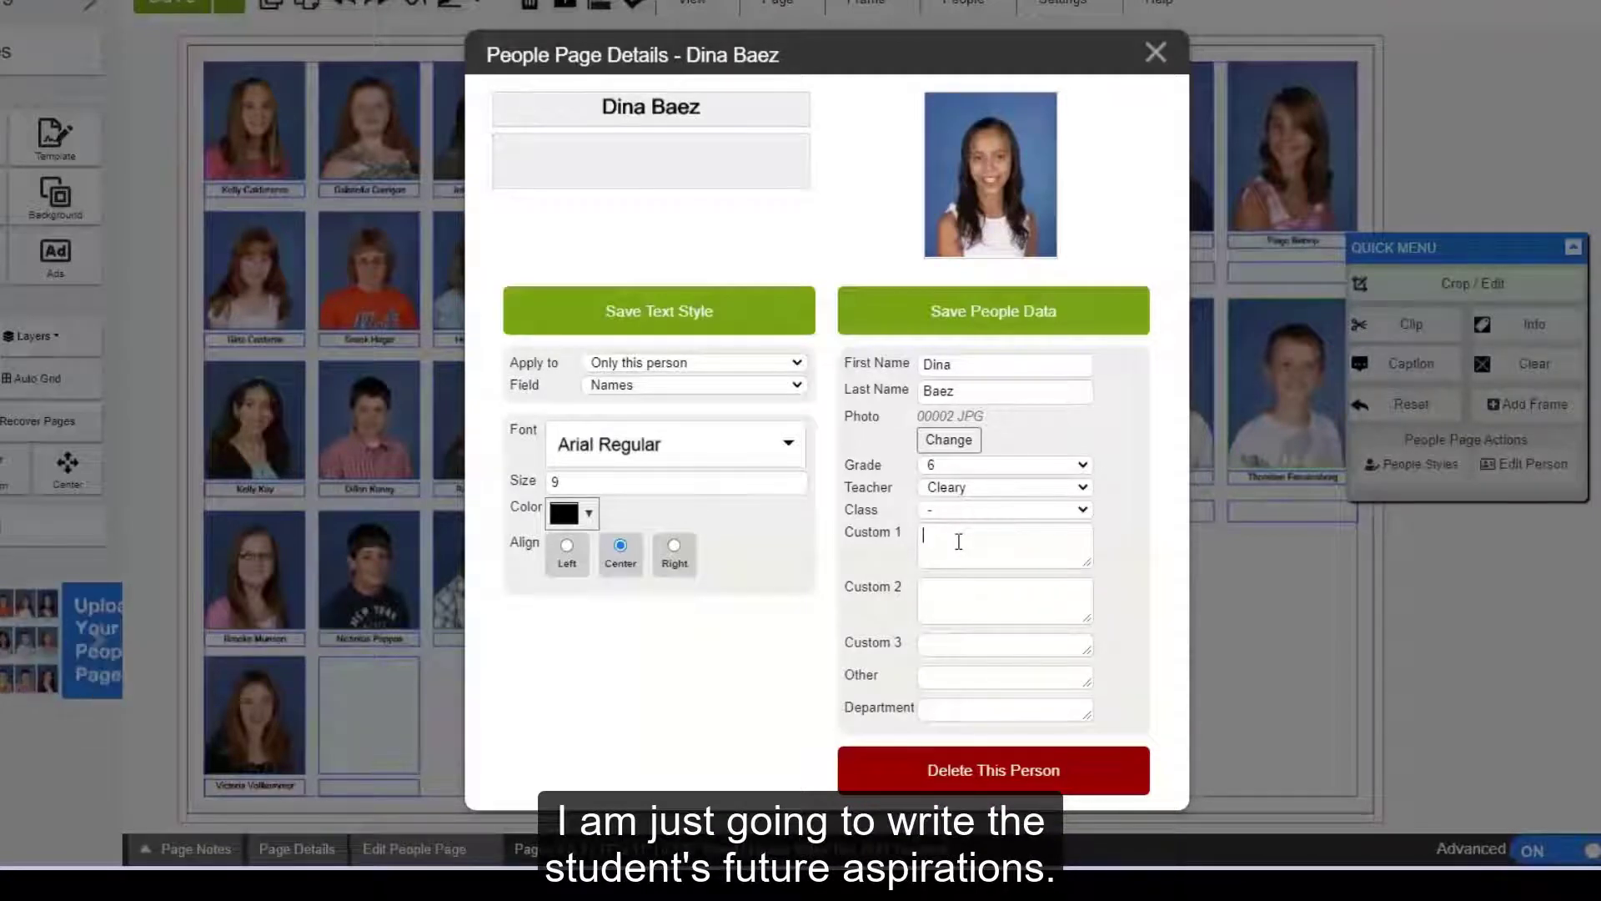
{"action": "type", "text": "Fut"}
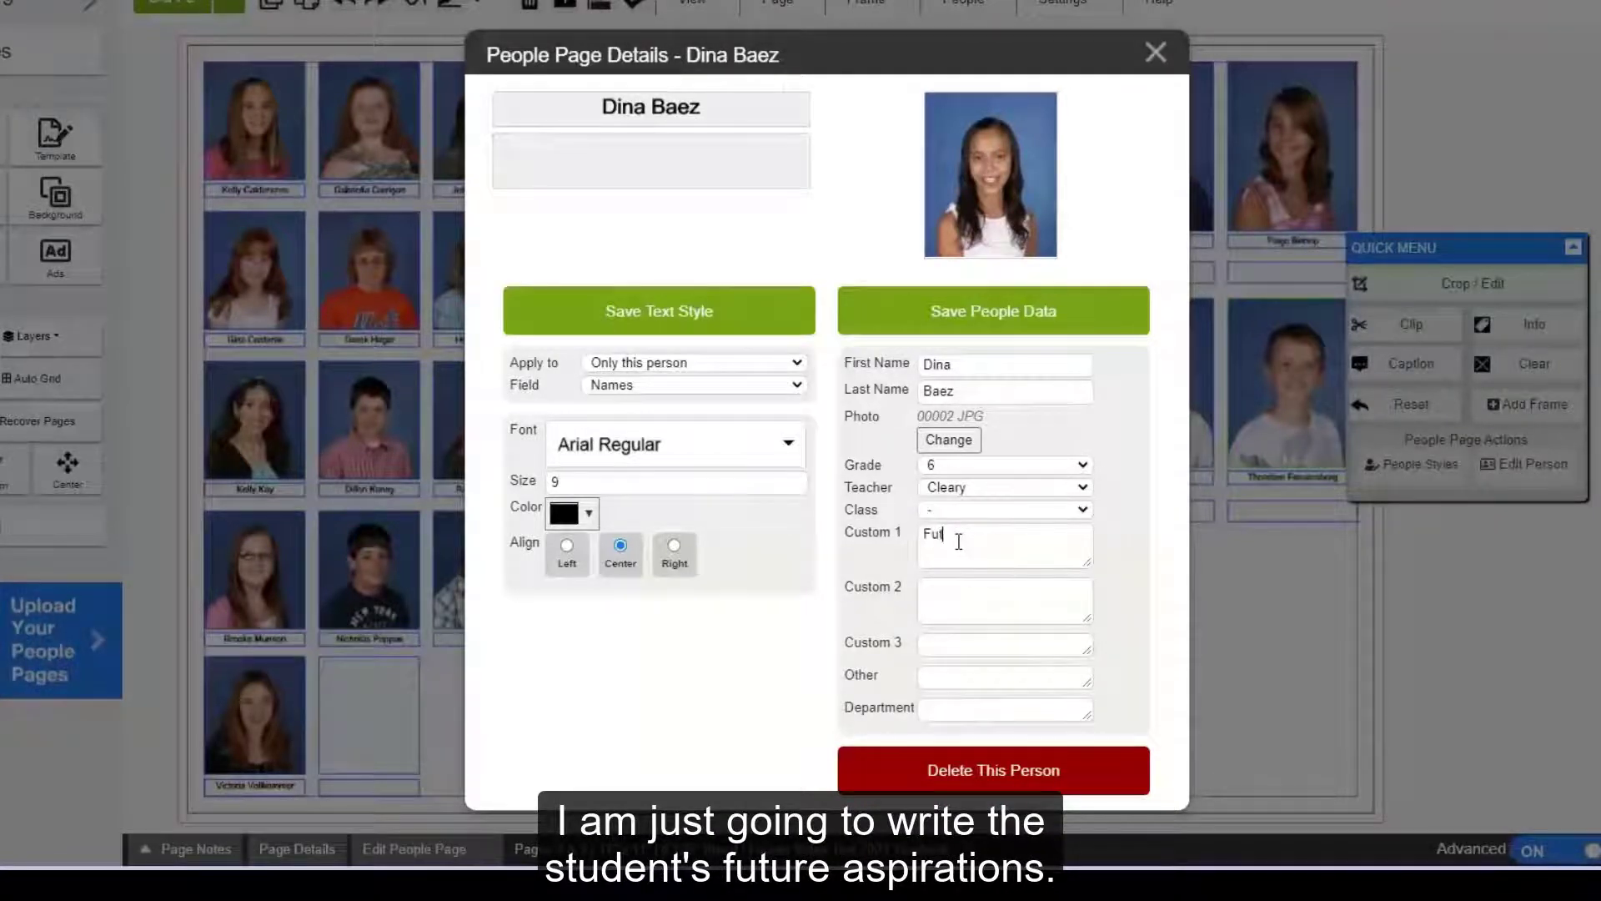
{"action": "type", "text": "ure Job Aspiration"}
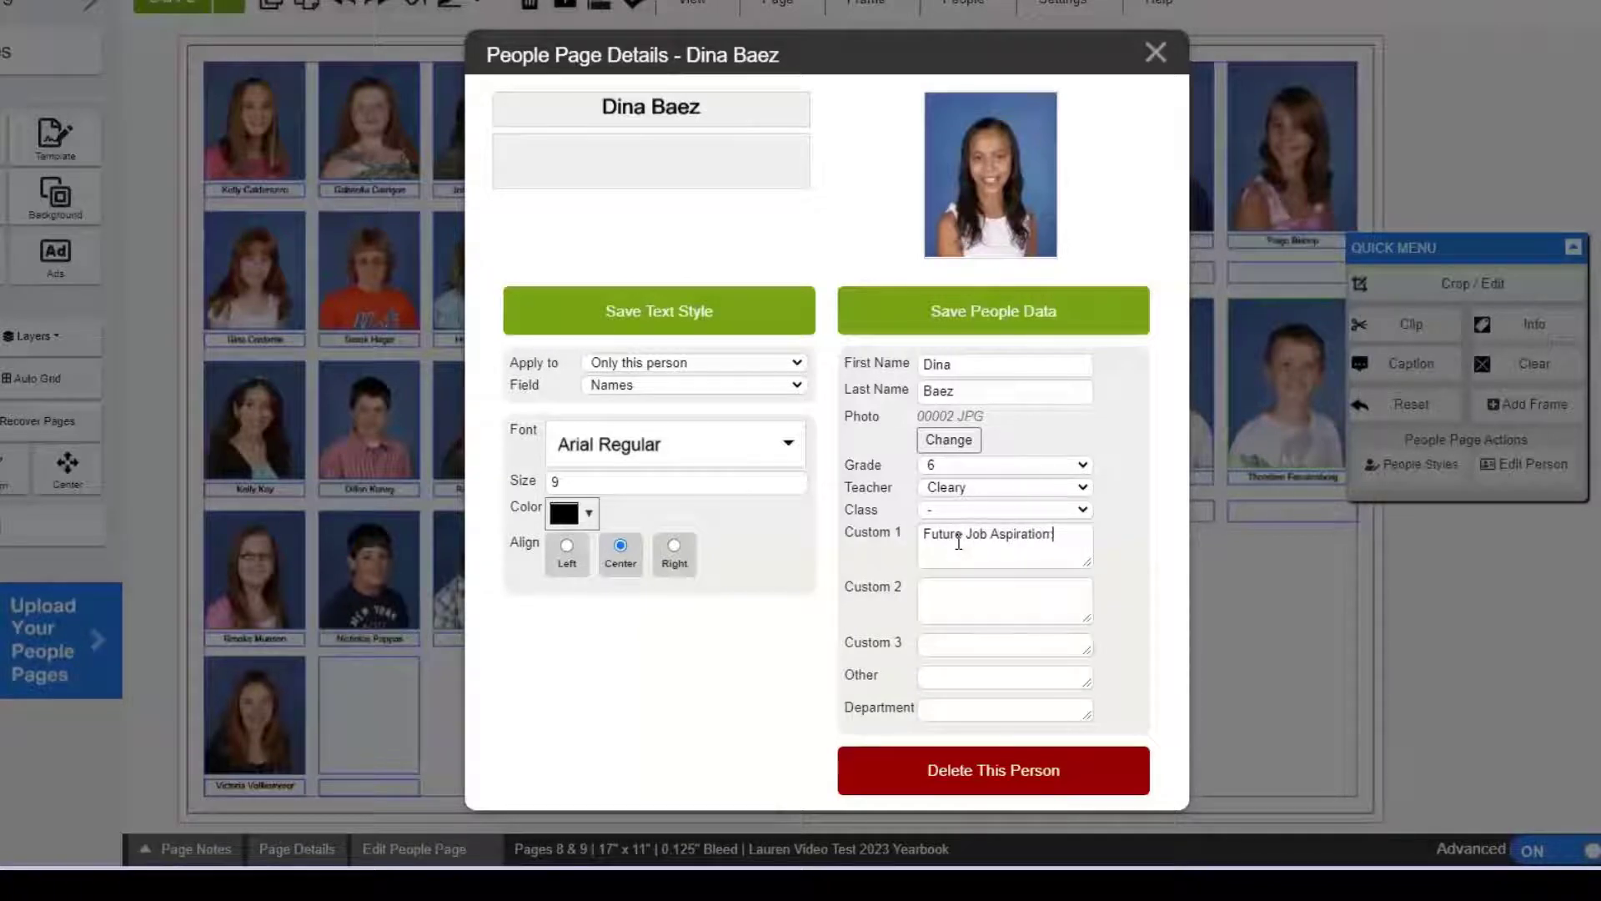
{"action": "type", "text": ": Artist"}
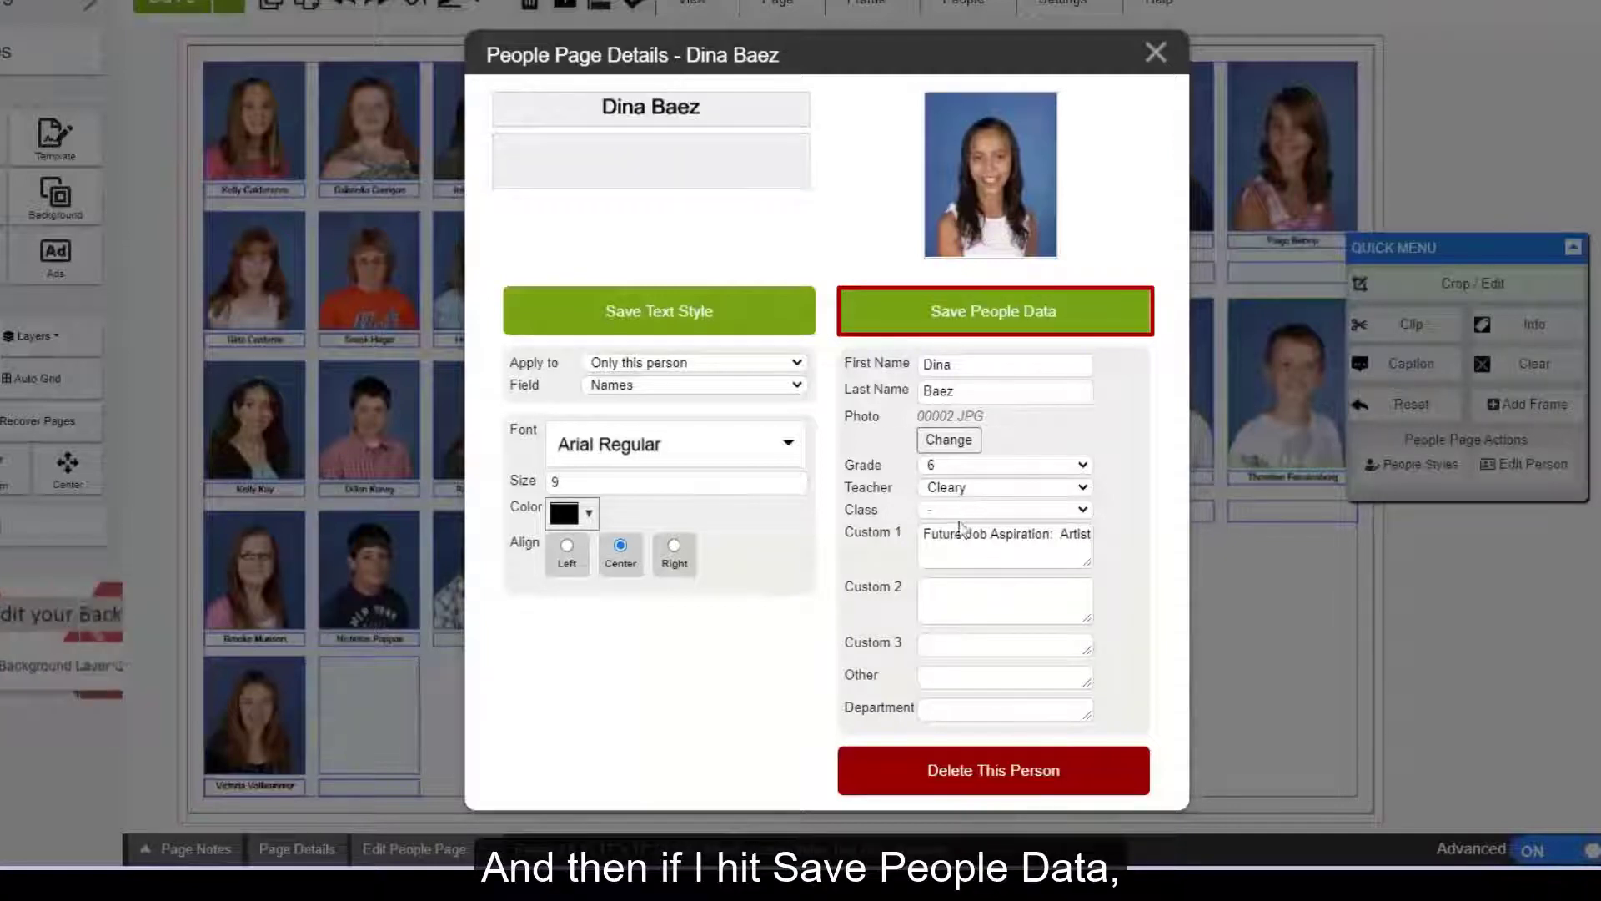
{"action": "left_click", "coordinate": [974, 312]}
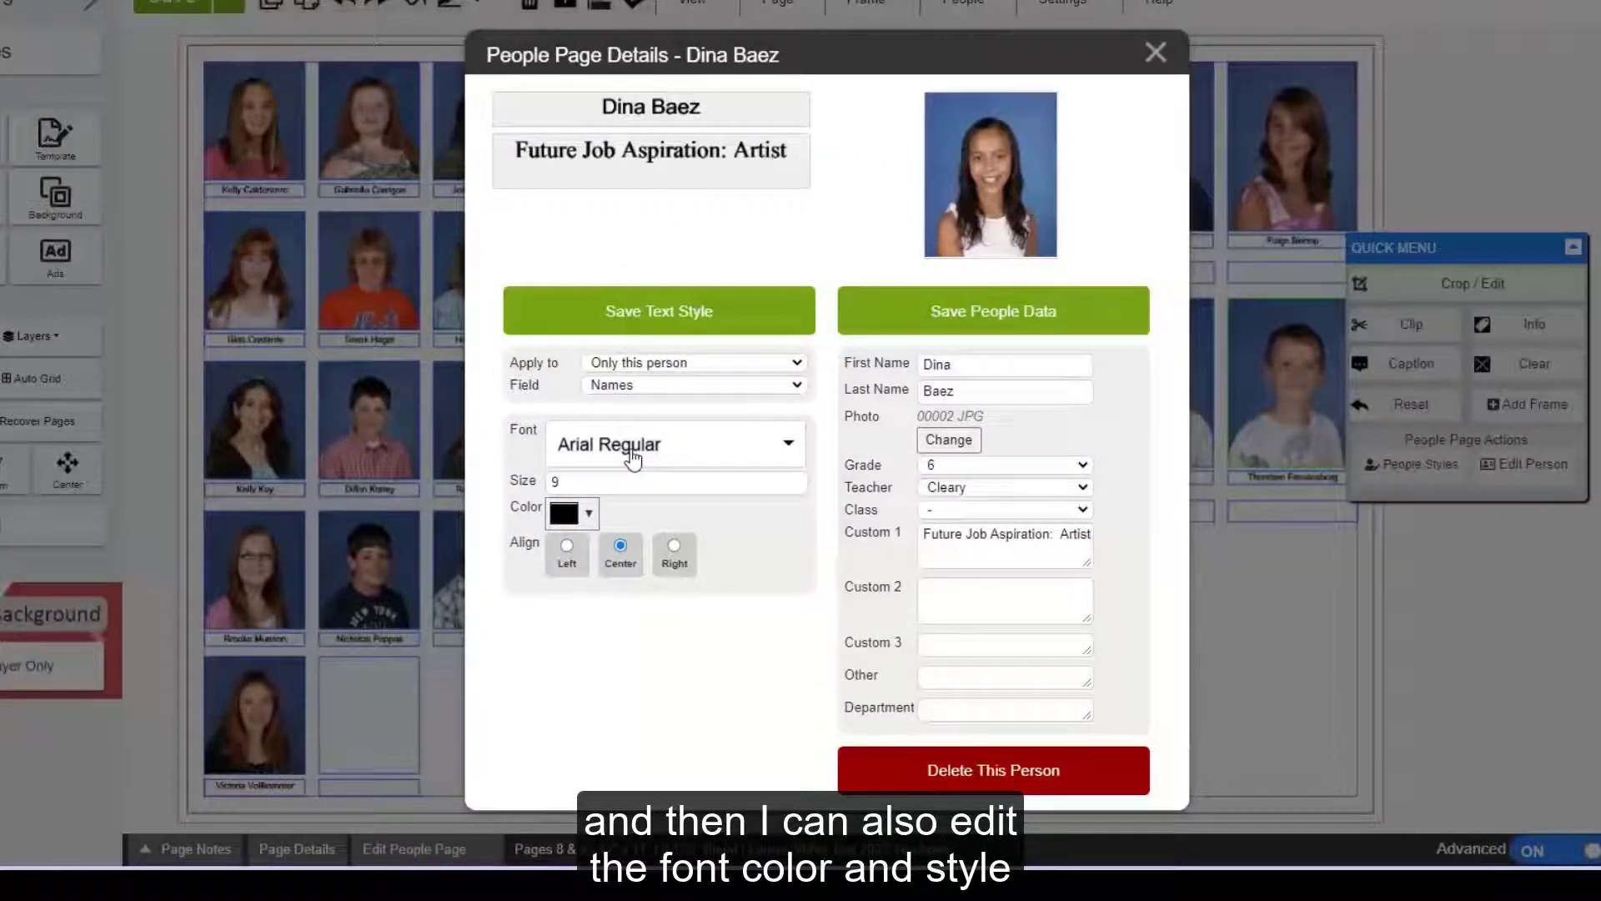
{"action": "left_click", "coordinate": [611, 385]}
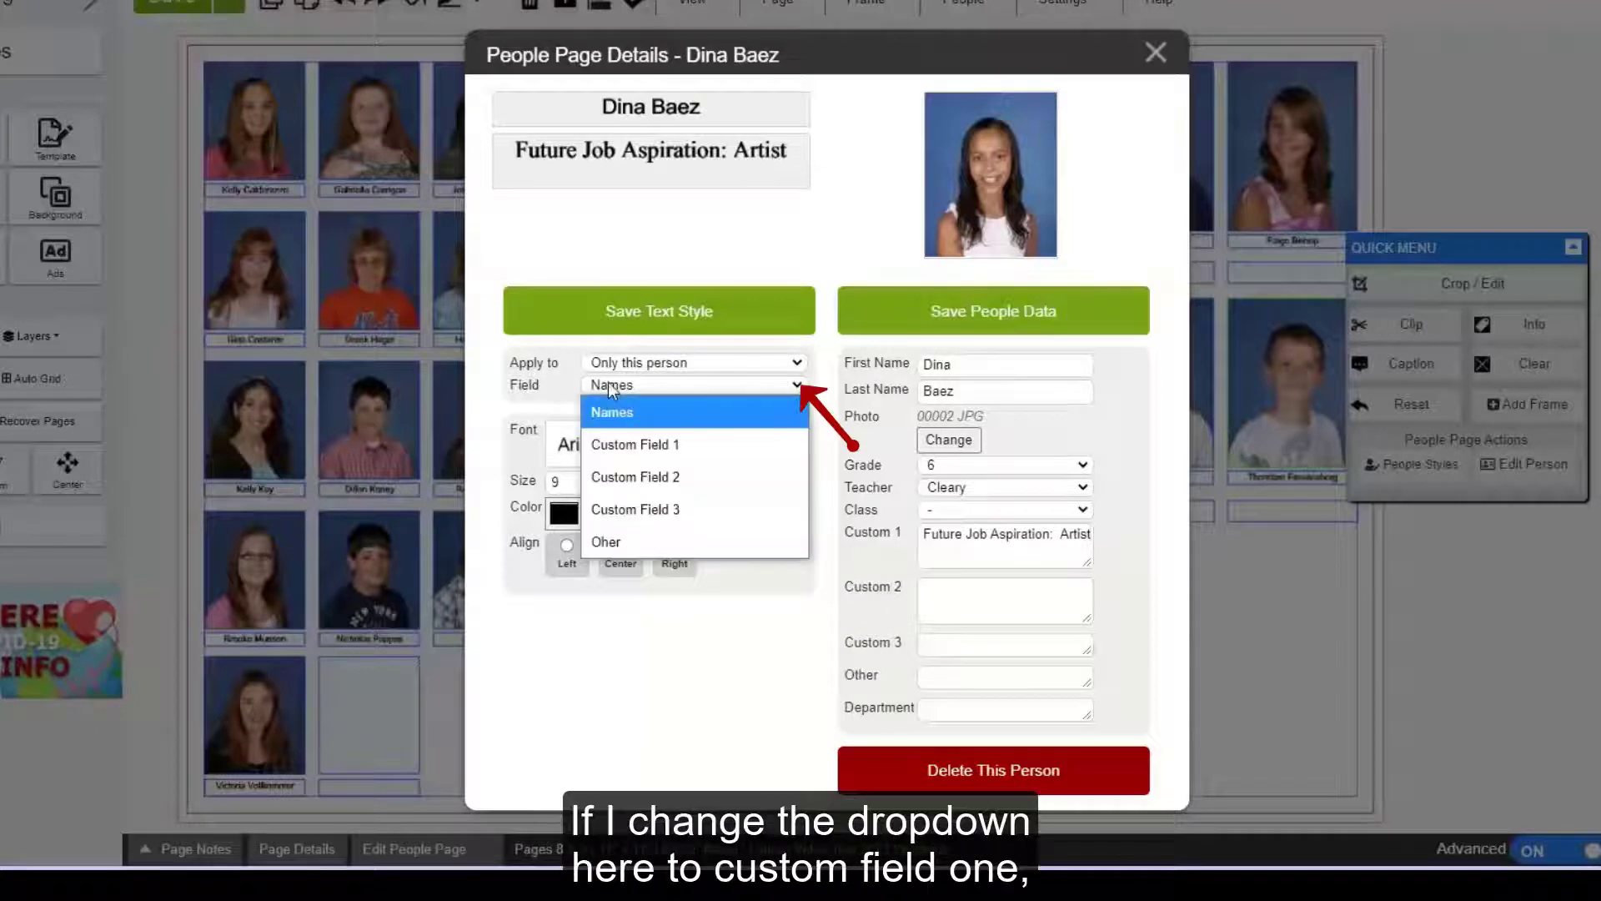
Style Custom Field 1 as purple Arial Bold and save the text style.
{"action": "left_click", "coordinate": [620, 444]}
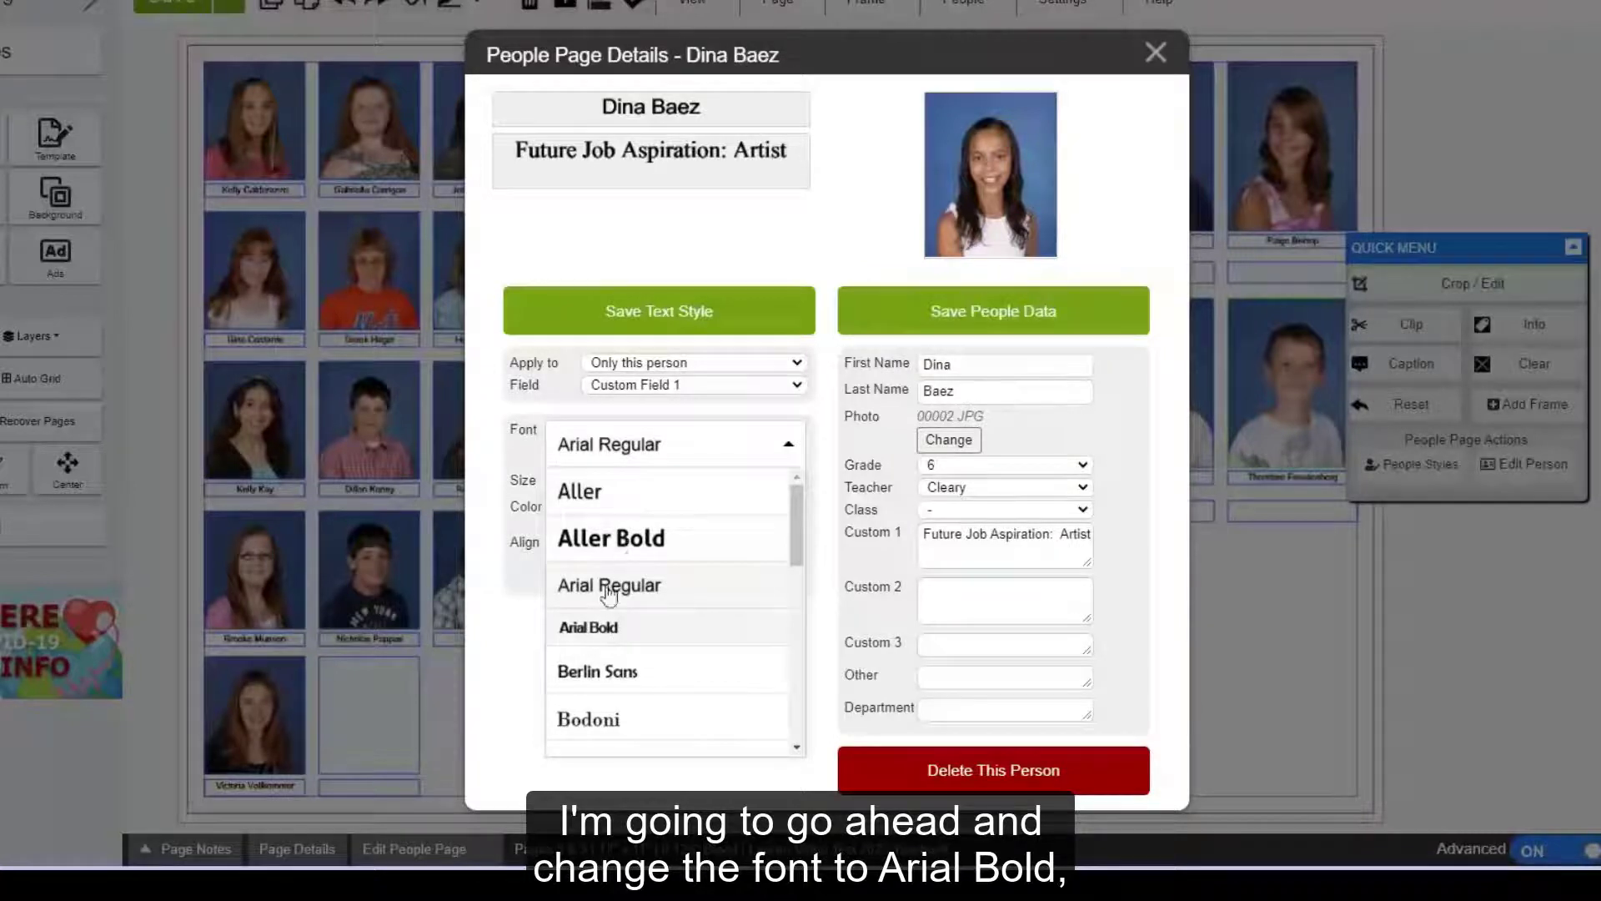
{"action": "left_click", "coordinate": [597, 632]}
{"action": "left_click", "coordinate": [575, 504]}
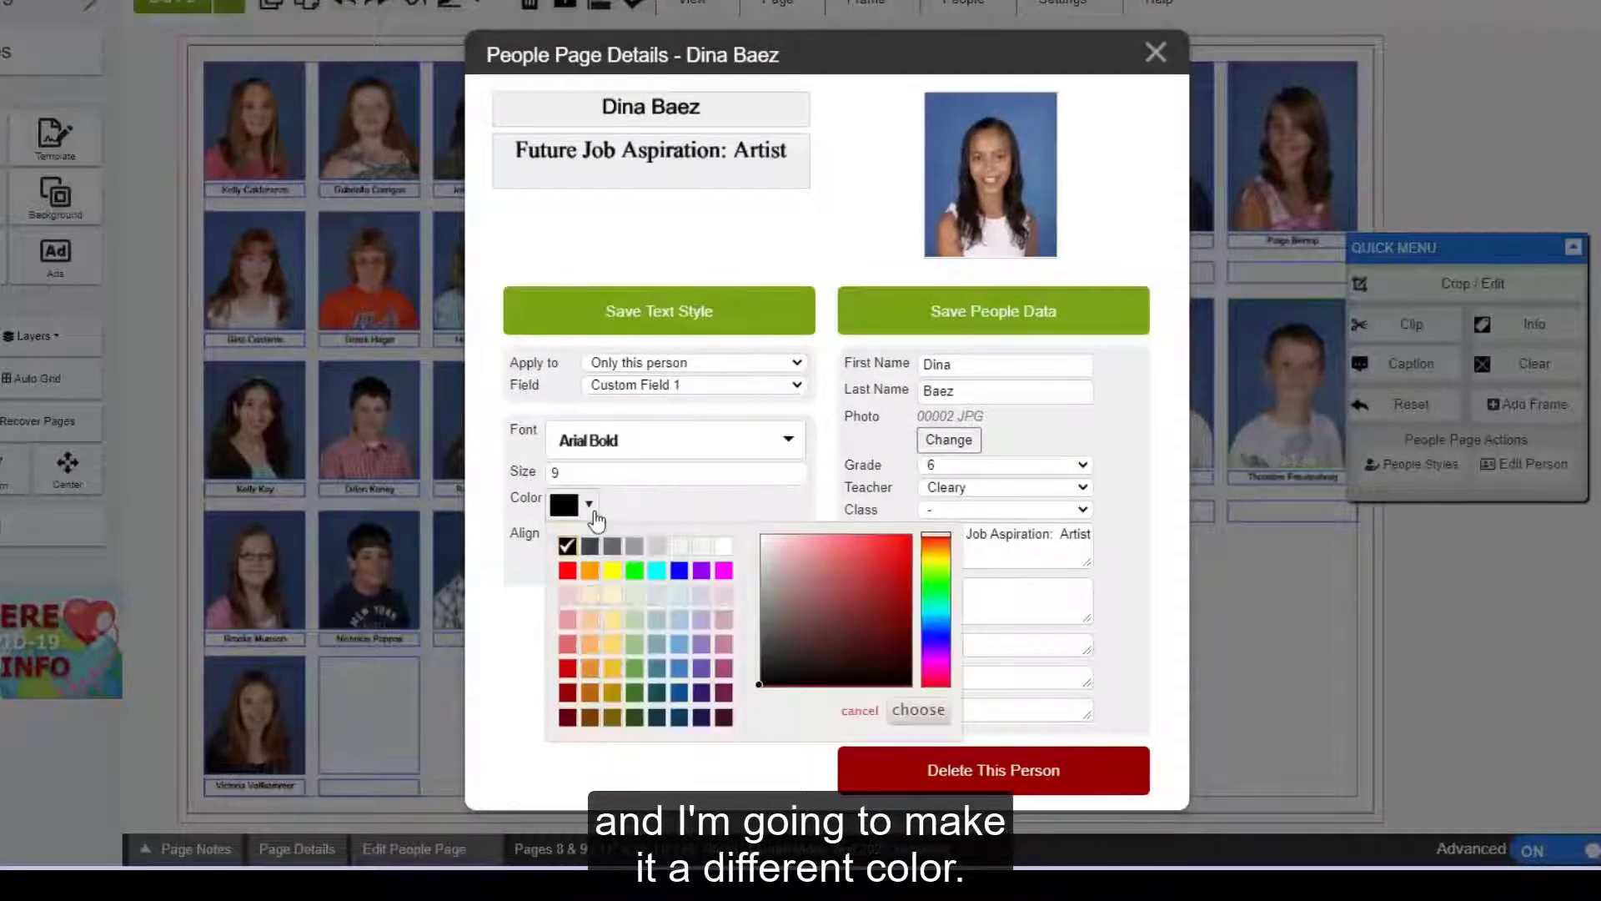
{"action": "left_click", "coordinate": [704, 669]}
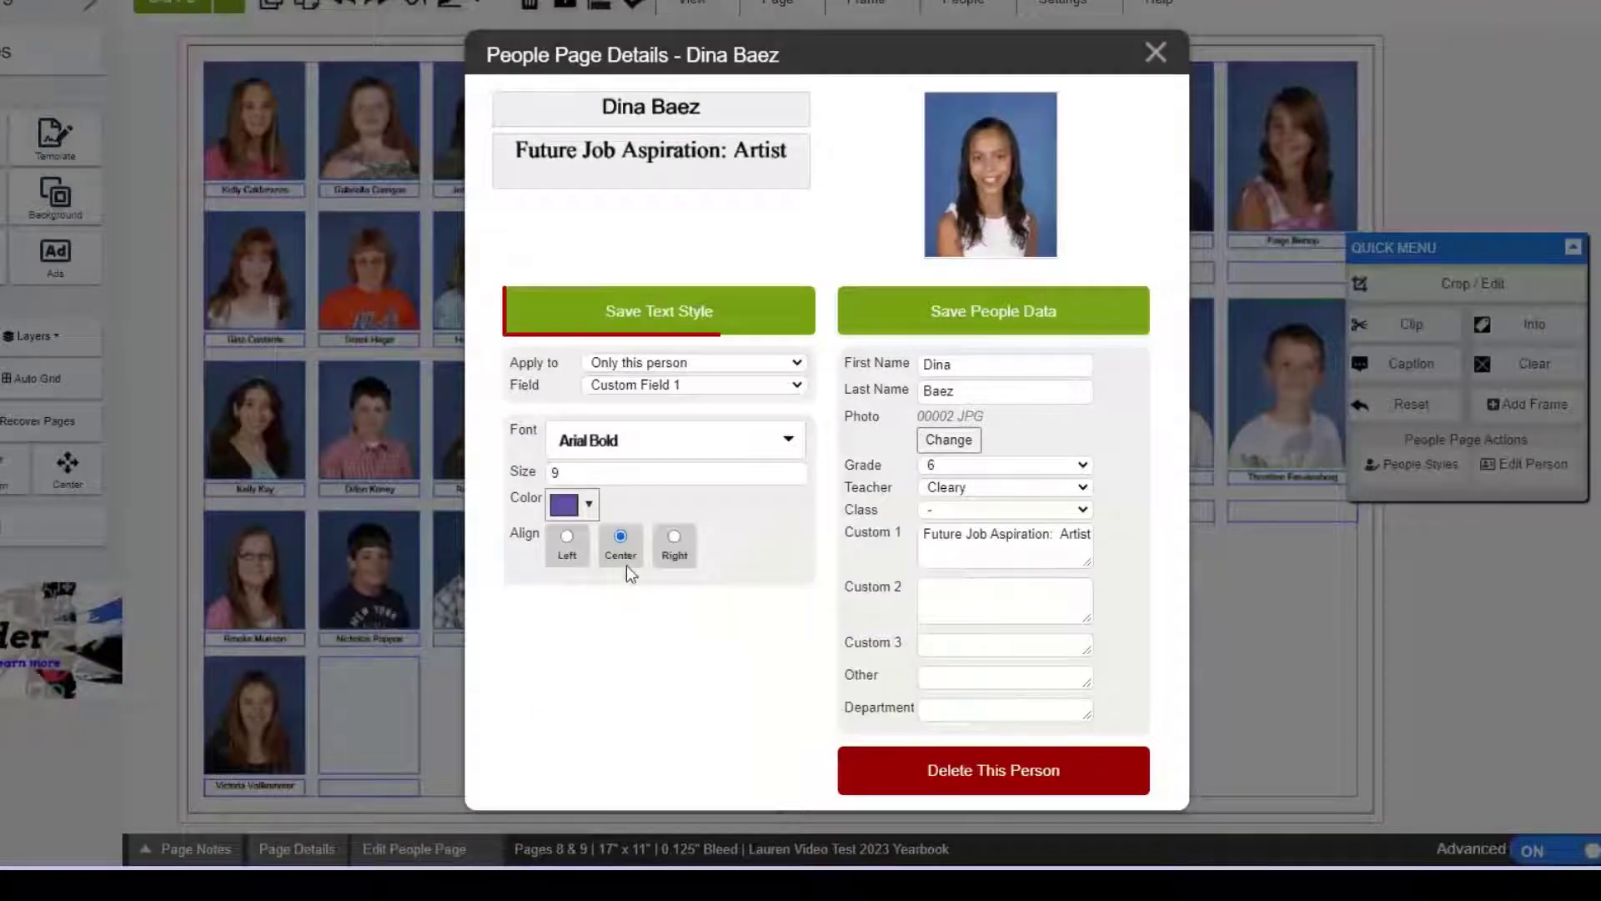
{"action": "left_click", "coordinate": [674, 311]}
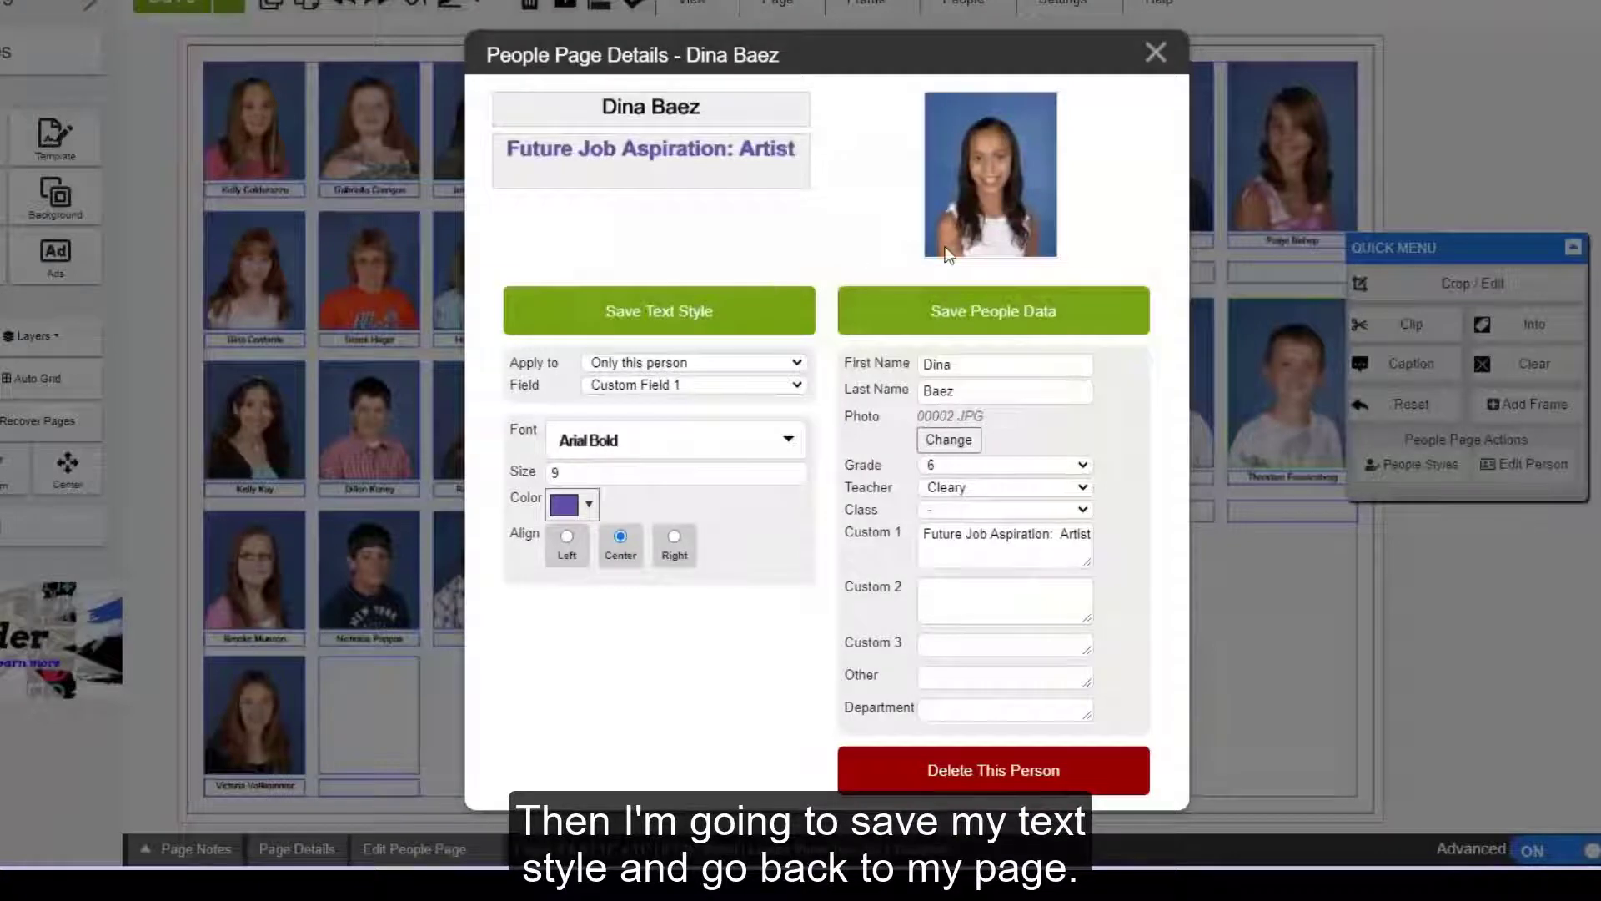
{"action": "left_click", "coordinate": [1152, 53]}
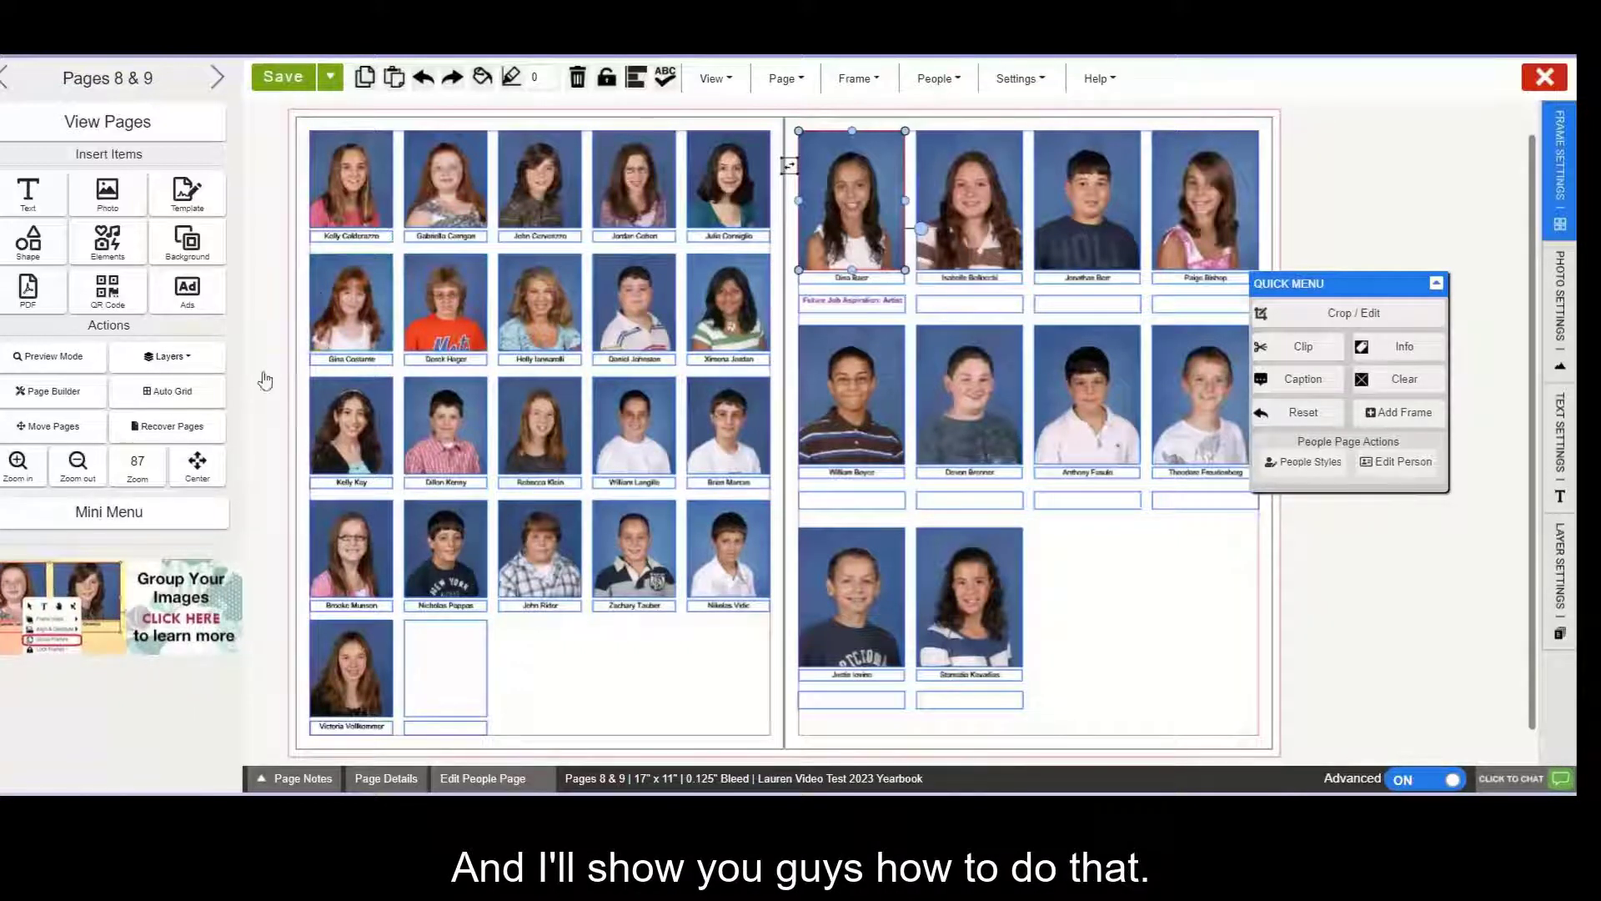
Navigate back from pages 8 & 9 to pages 6 & 7.
{"action": "left_click", "coordinate": [5, 81]}
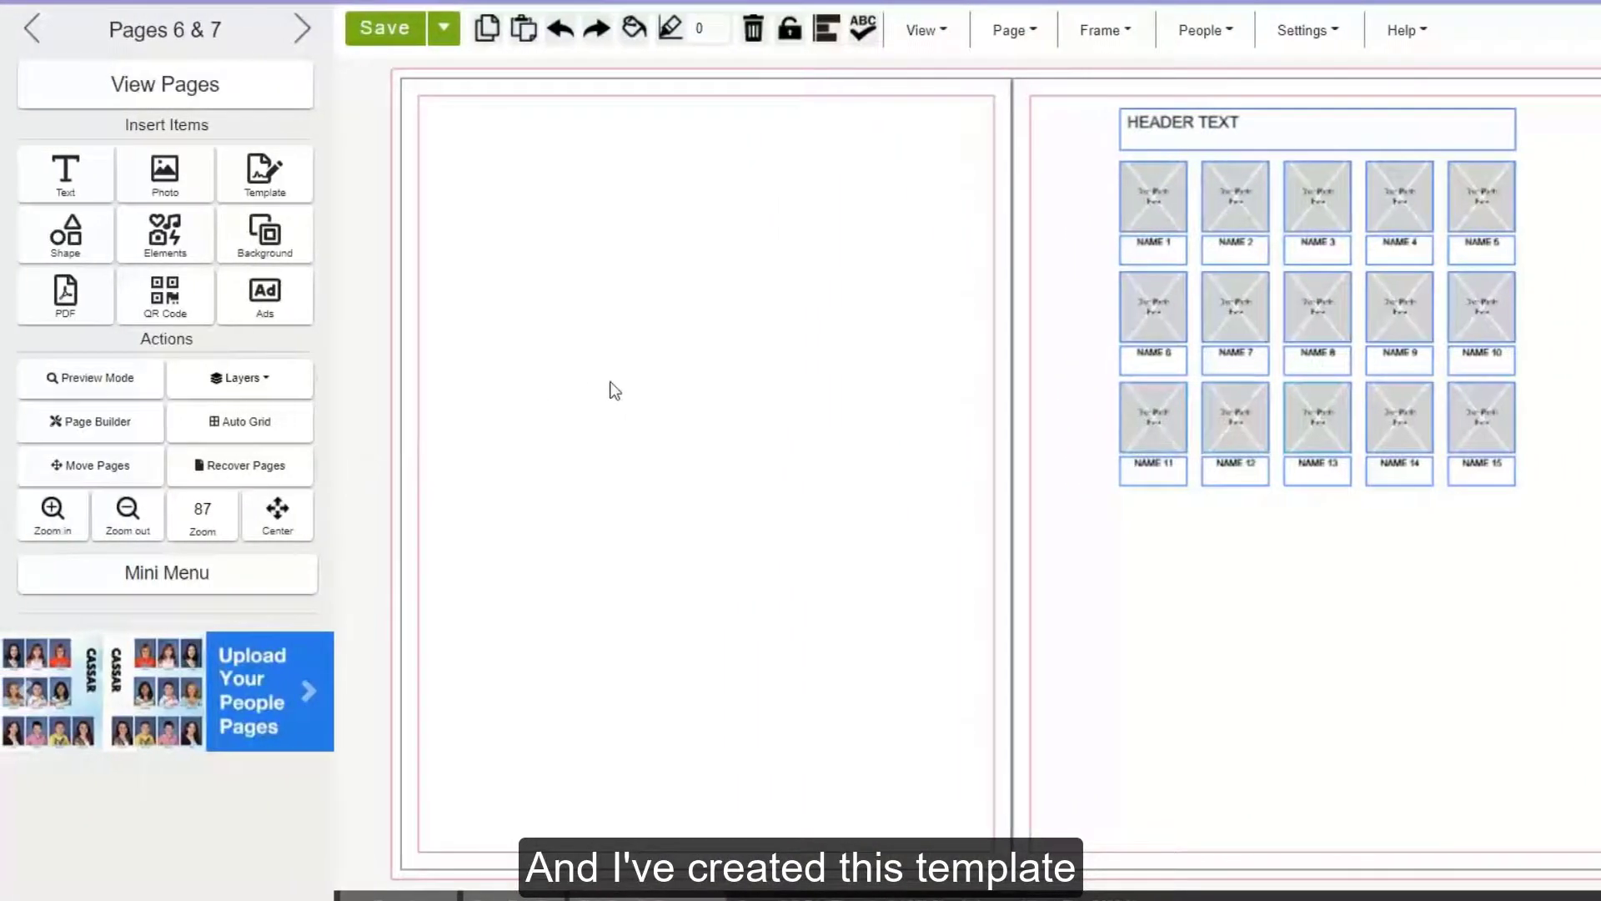
{"action": "left_click", "coordinate": [287, 430]}
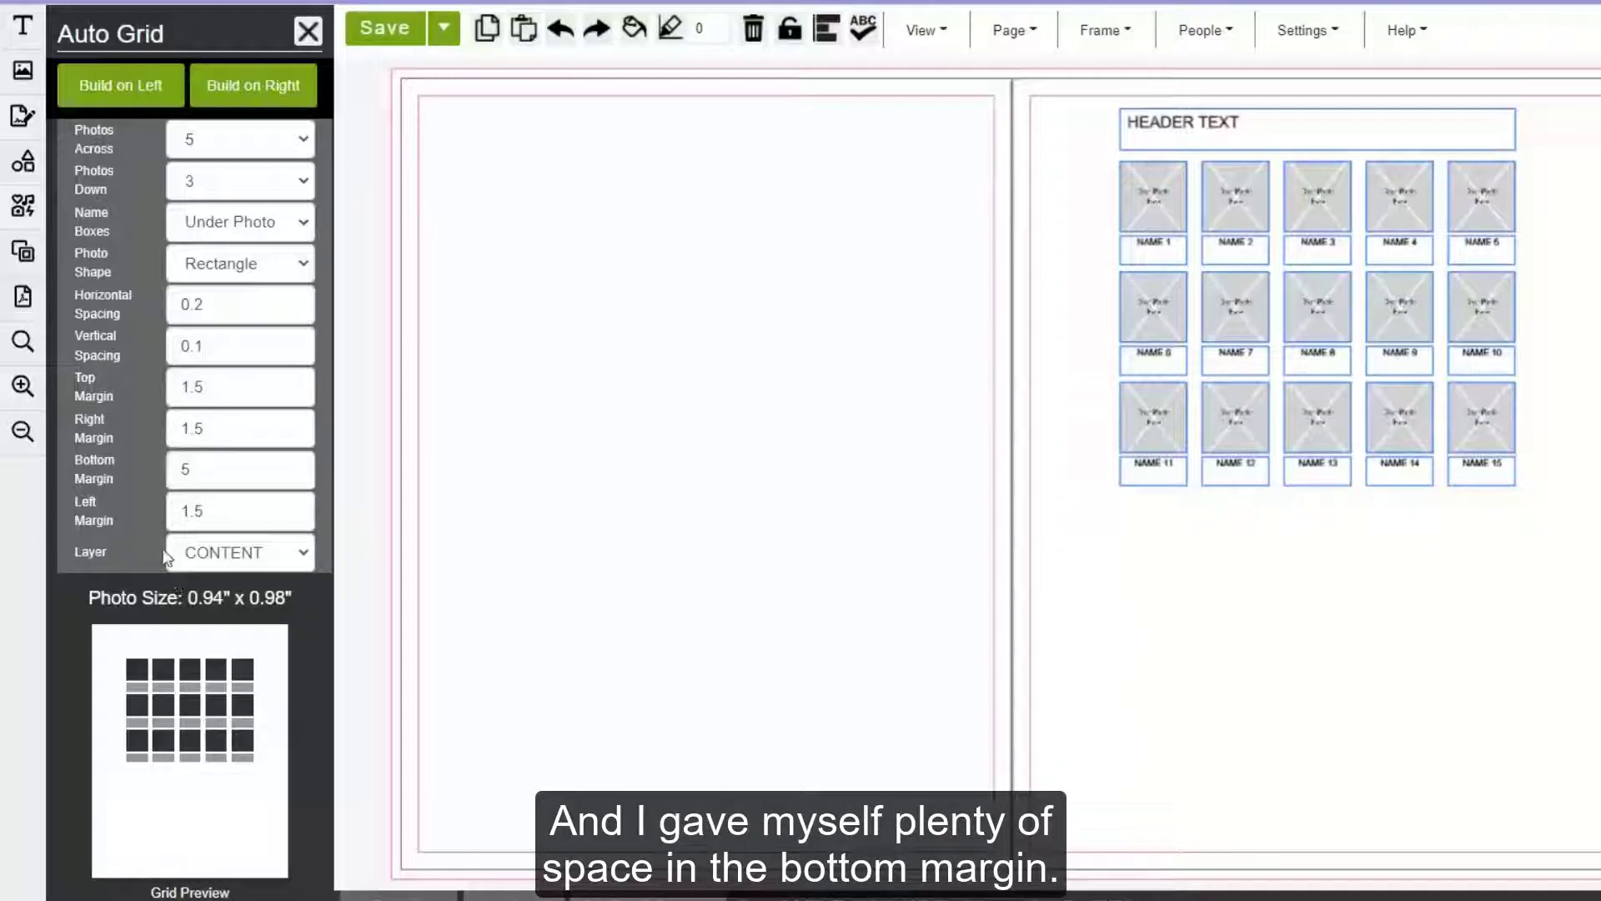
{"action": "mouse_move", "coordinate": [189, 471]}
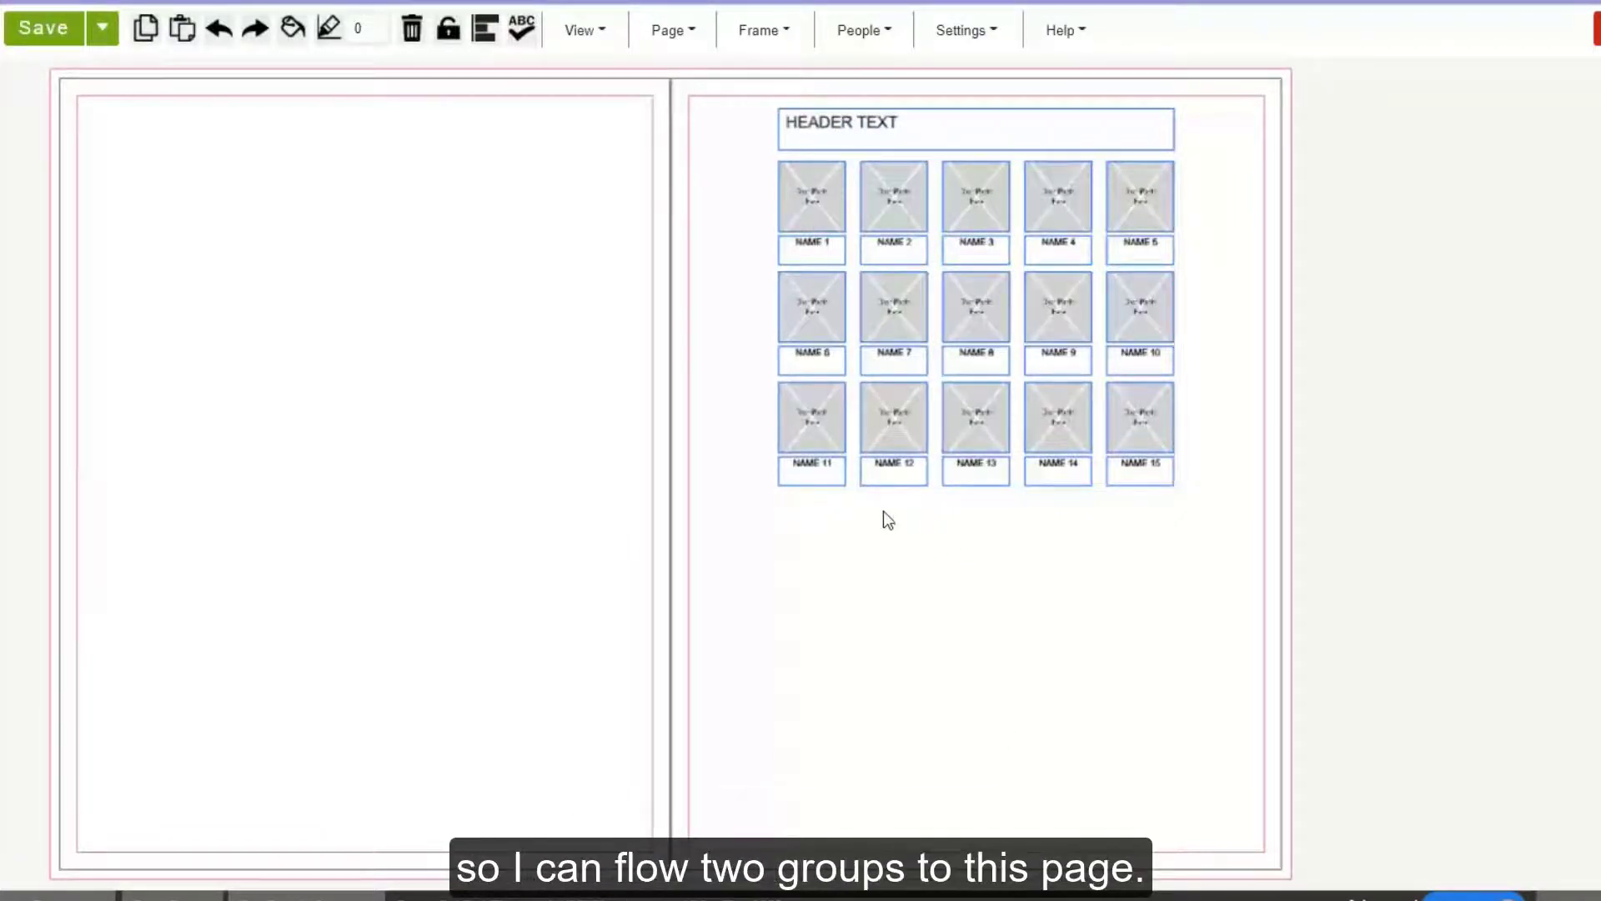
{"action": "right_click", "coordinate": [834, 541]}
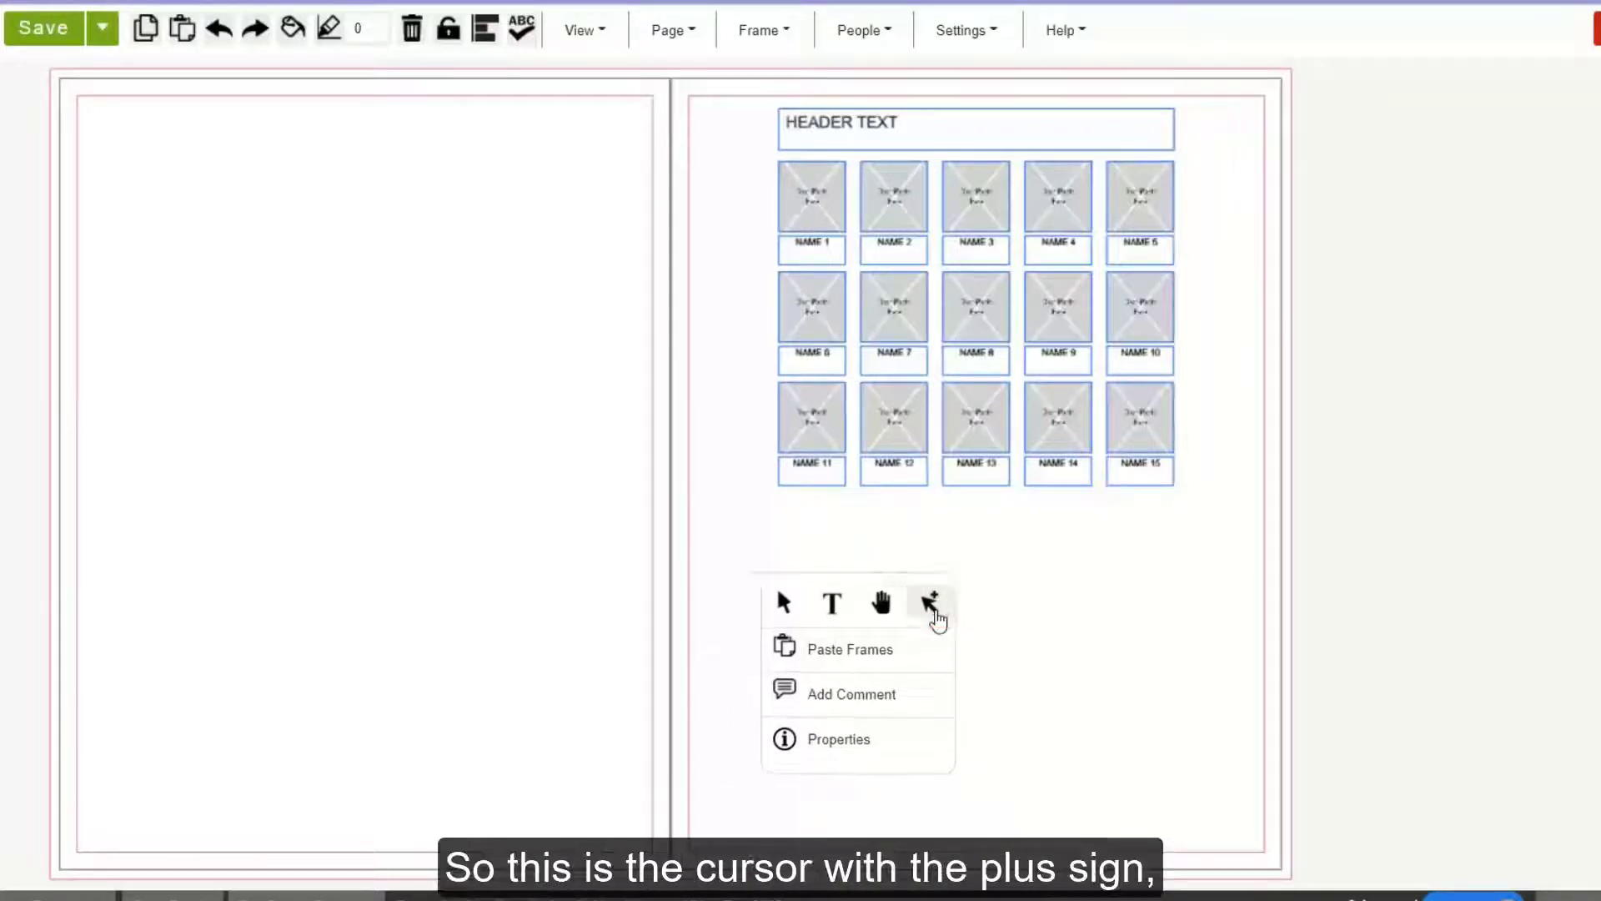
Multi-select the whole 15-photo header-and-names template and copy its frames.
{"action": "left_click", "coordinate": [936, 613]}
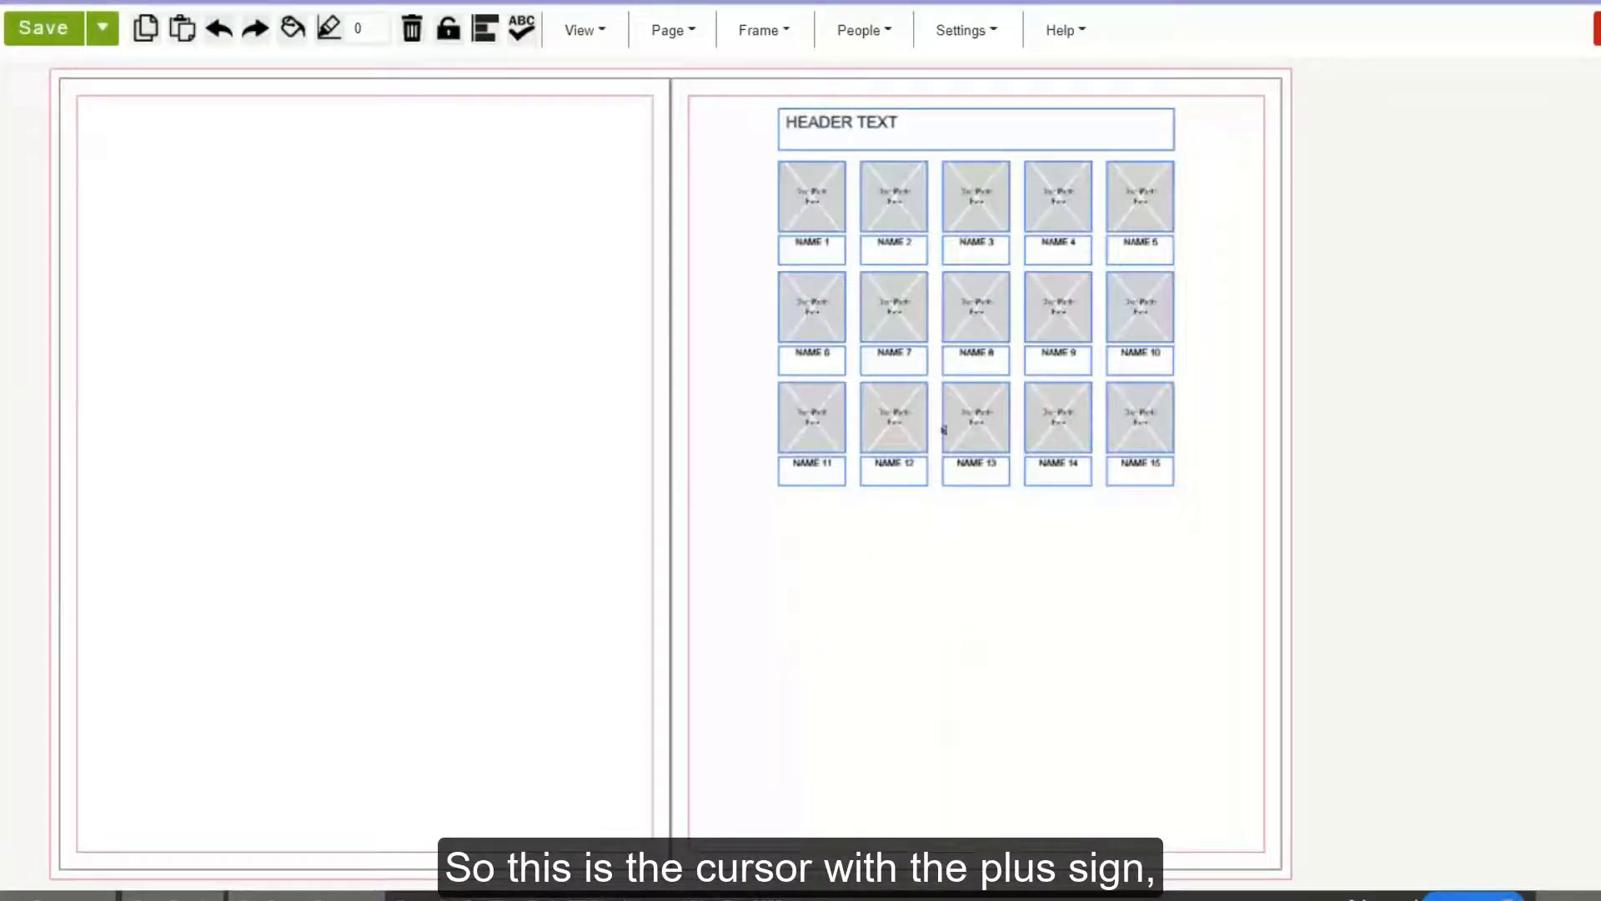
{"action": "left_click_drag", "start_coordinate": [744, 116], "coordinate": [1207, 513]}
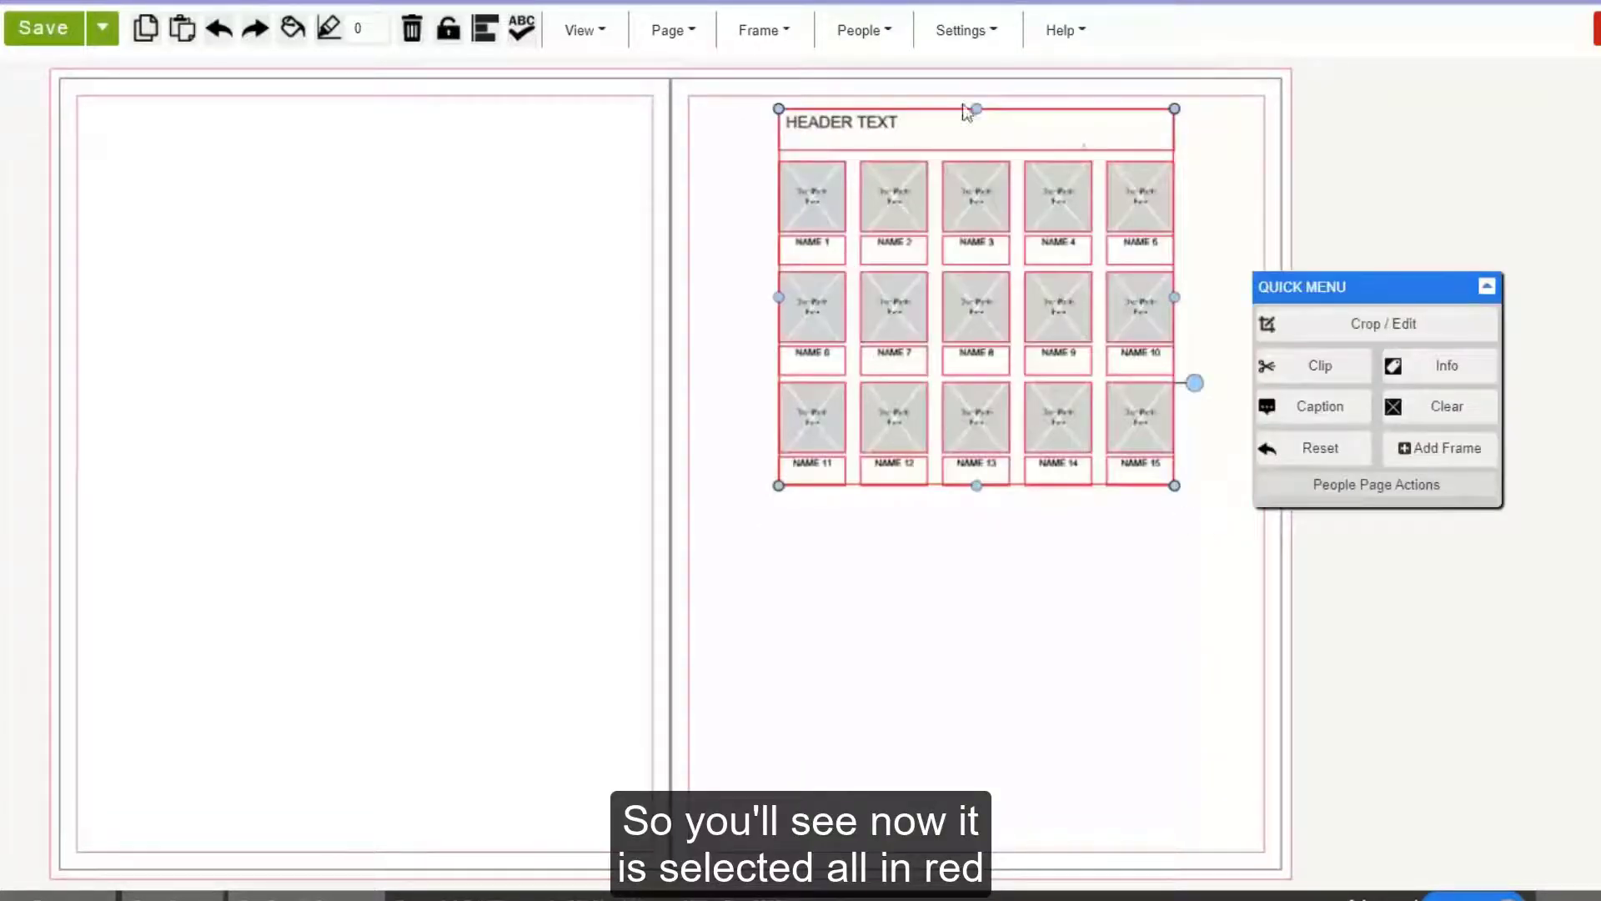
{"action": "right_click", "coordinate": [895, 199]}
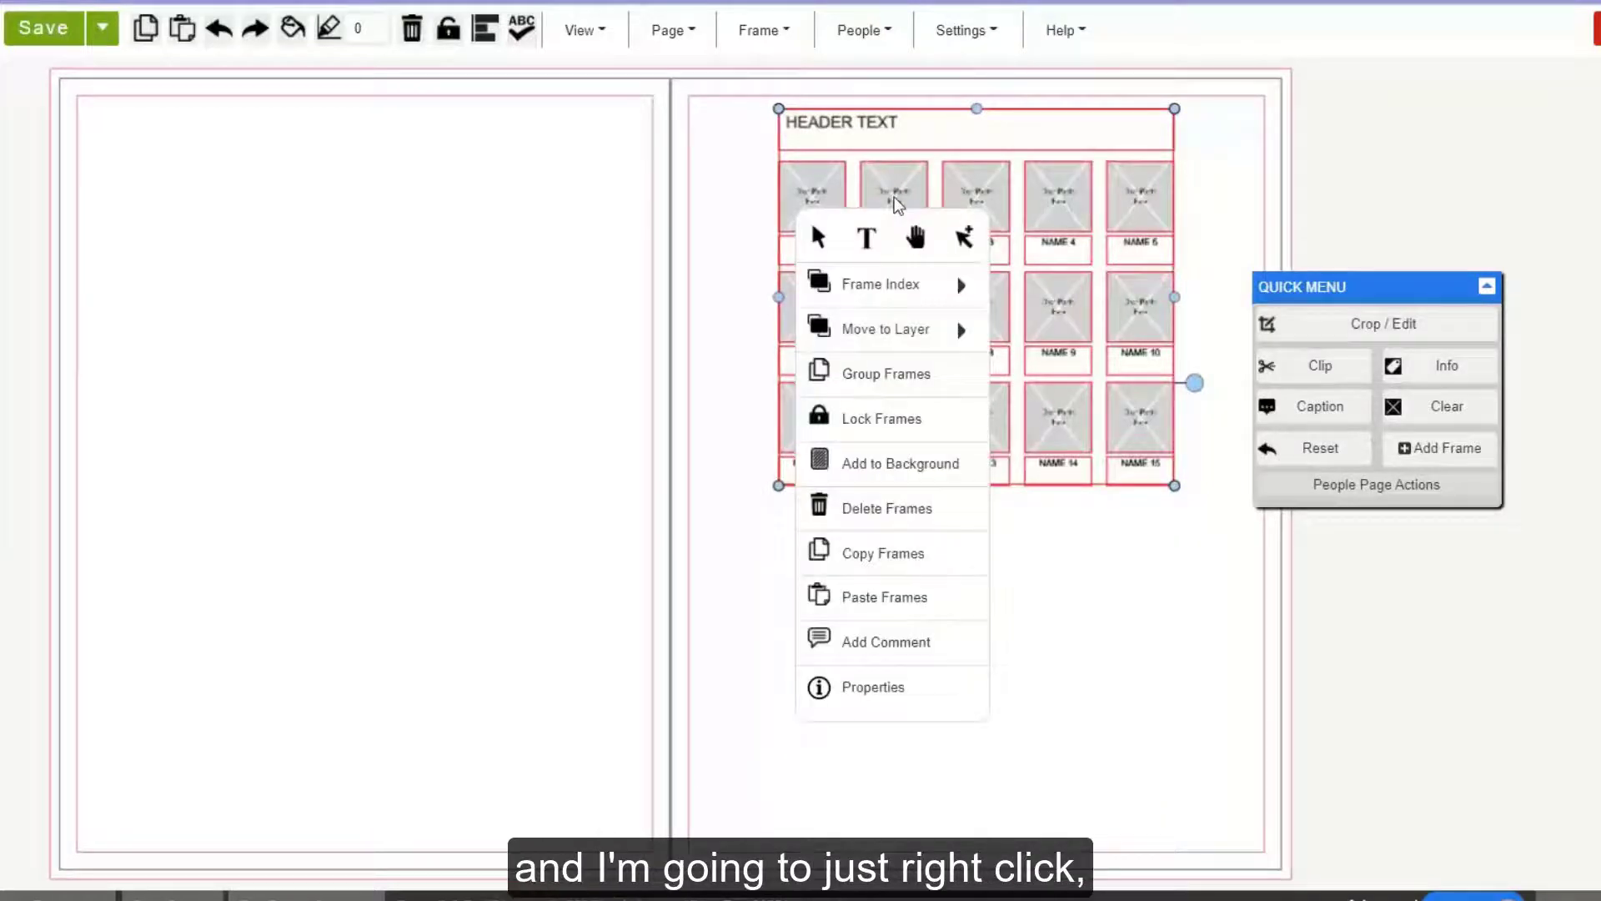
{"action": "left_click", "coordinate": [893, 554]}
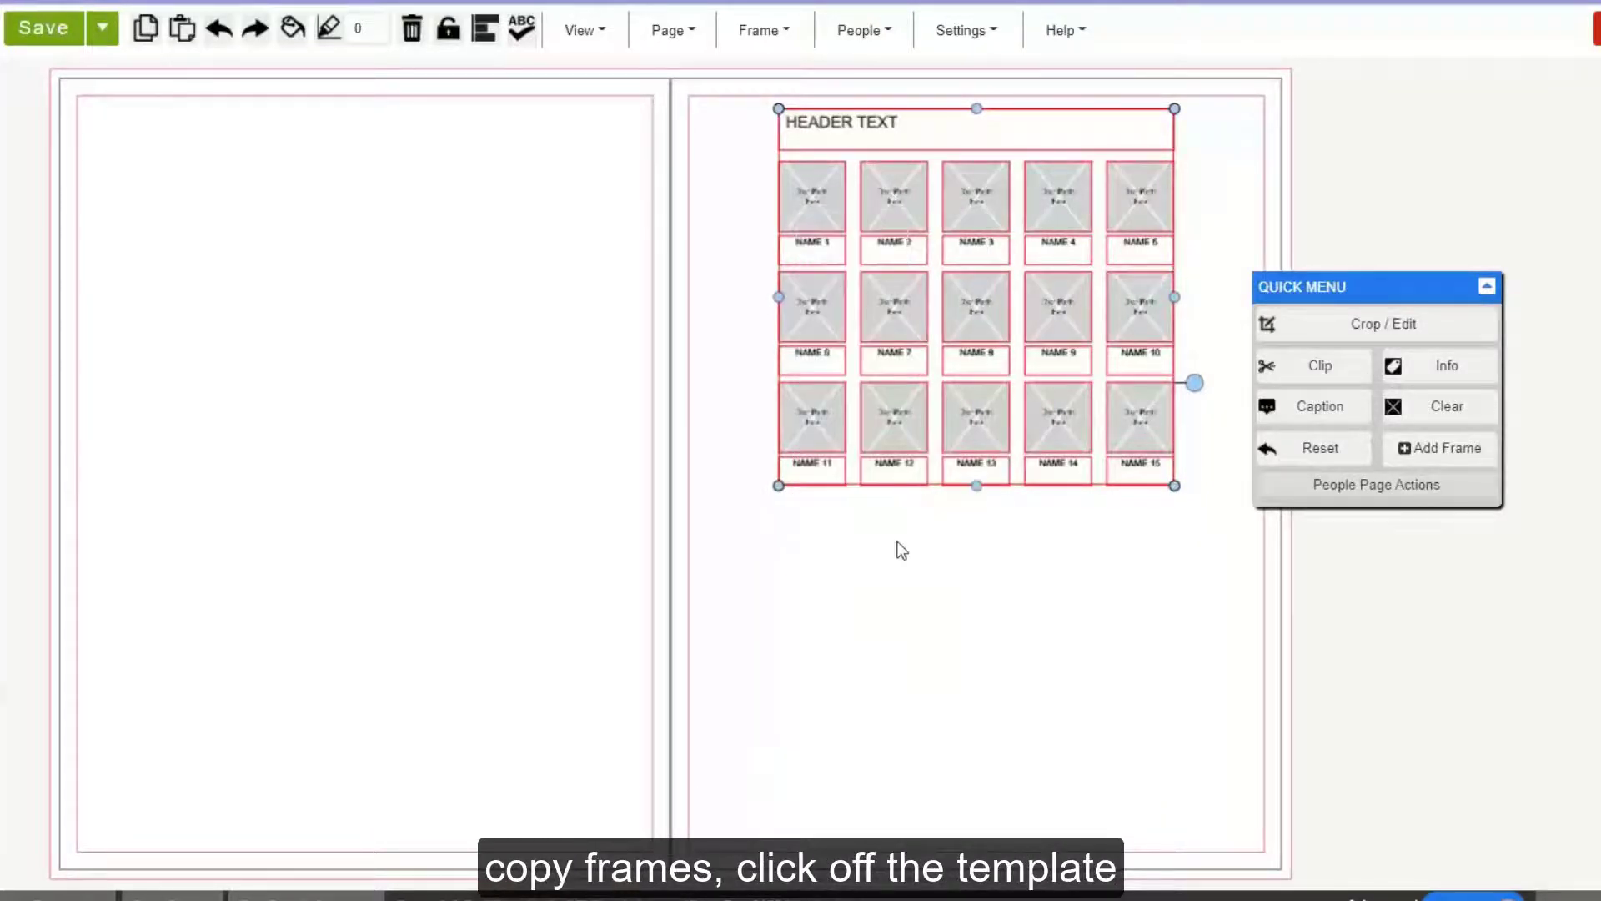
Paste the copied grid and move it into the bottom half of the right page.
{"action": "left_click", "coordinate": [900, 533]}
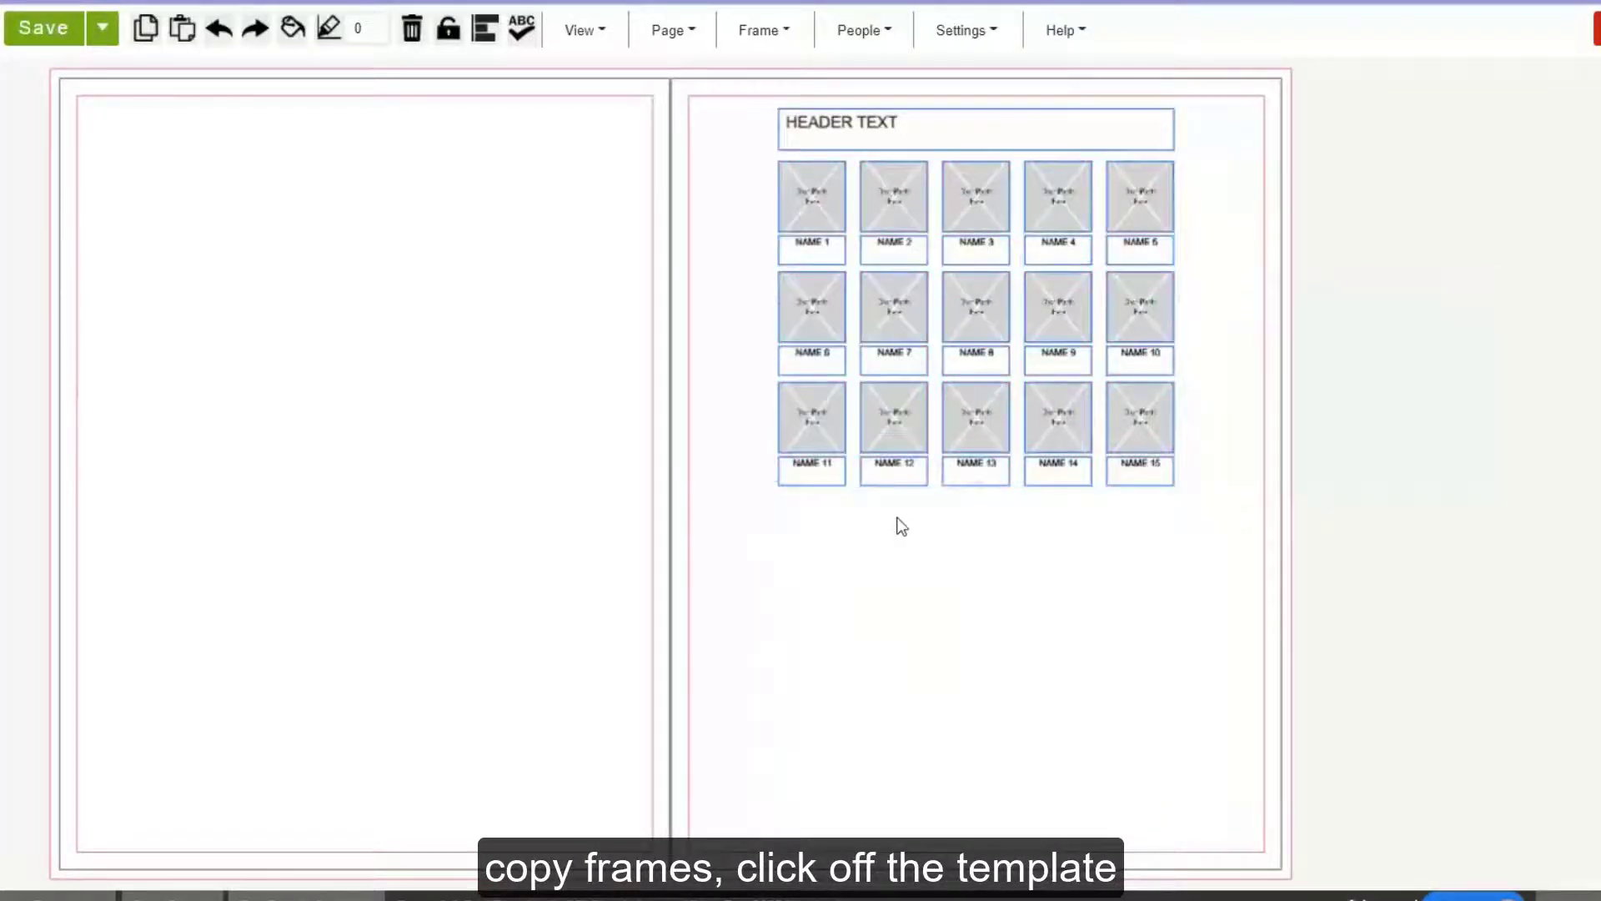
{"action": "right_click", "coordinate": [848, 572]}
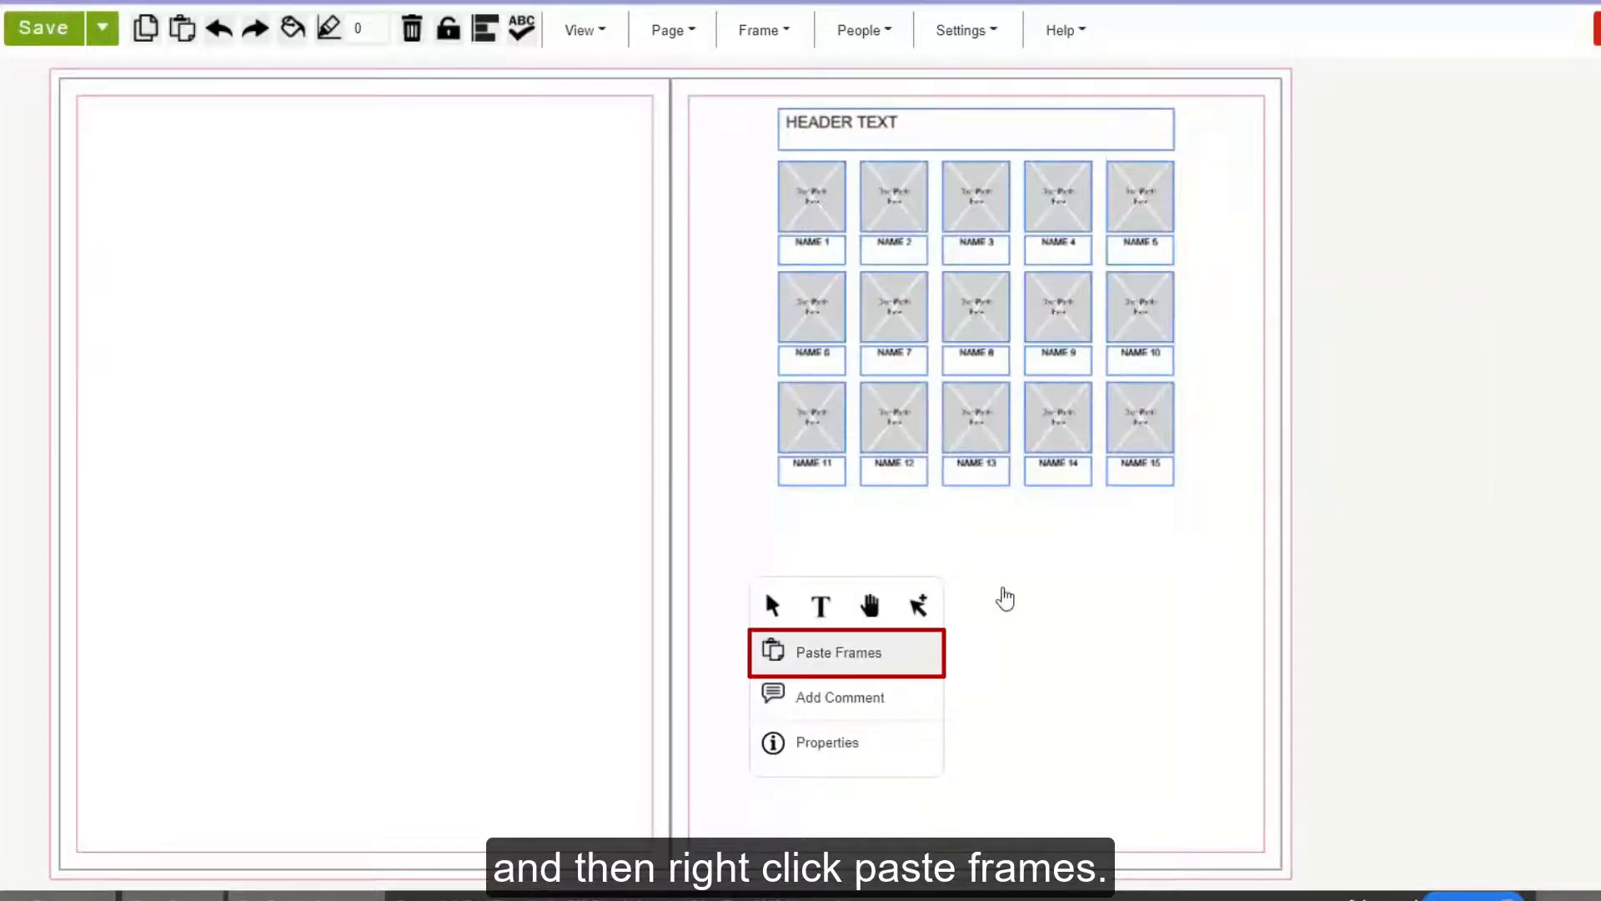
{"action": "left_click", "coordinate": [909, 652]}
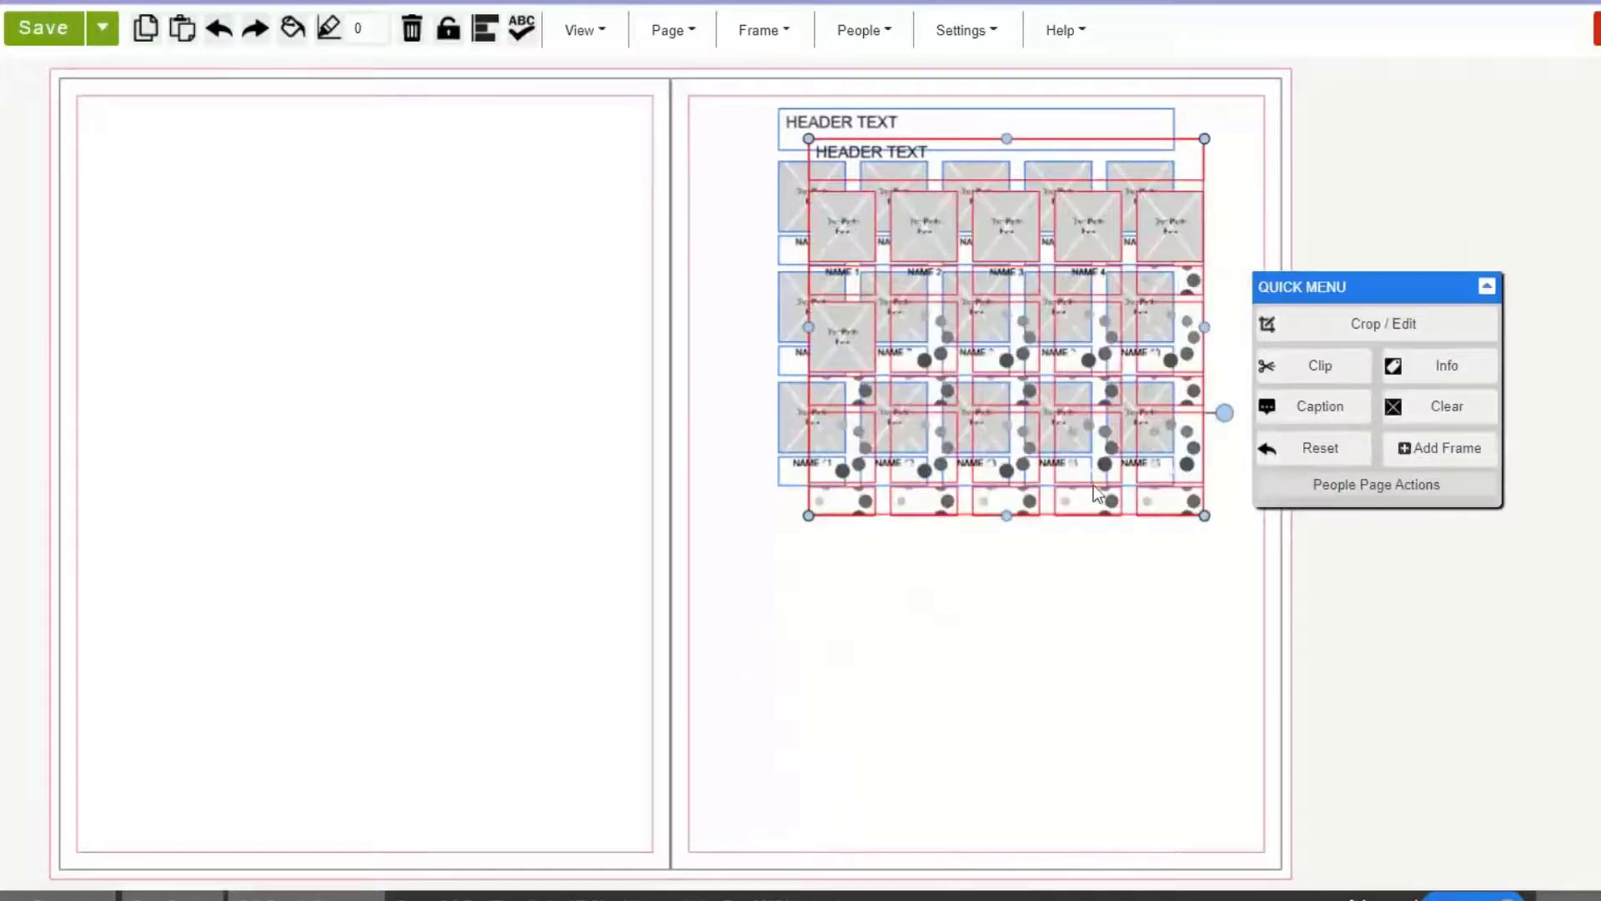
{"action": "left_click_drag", "start_coordinate": [1172, 230], "coordinate": [1134, 577]}
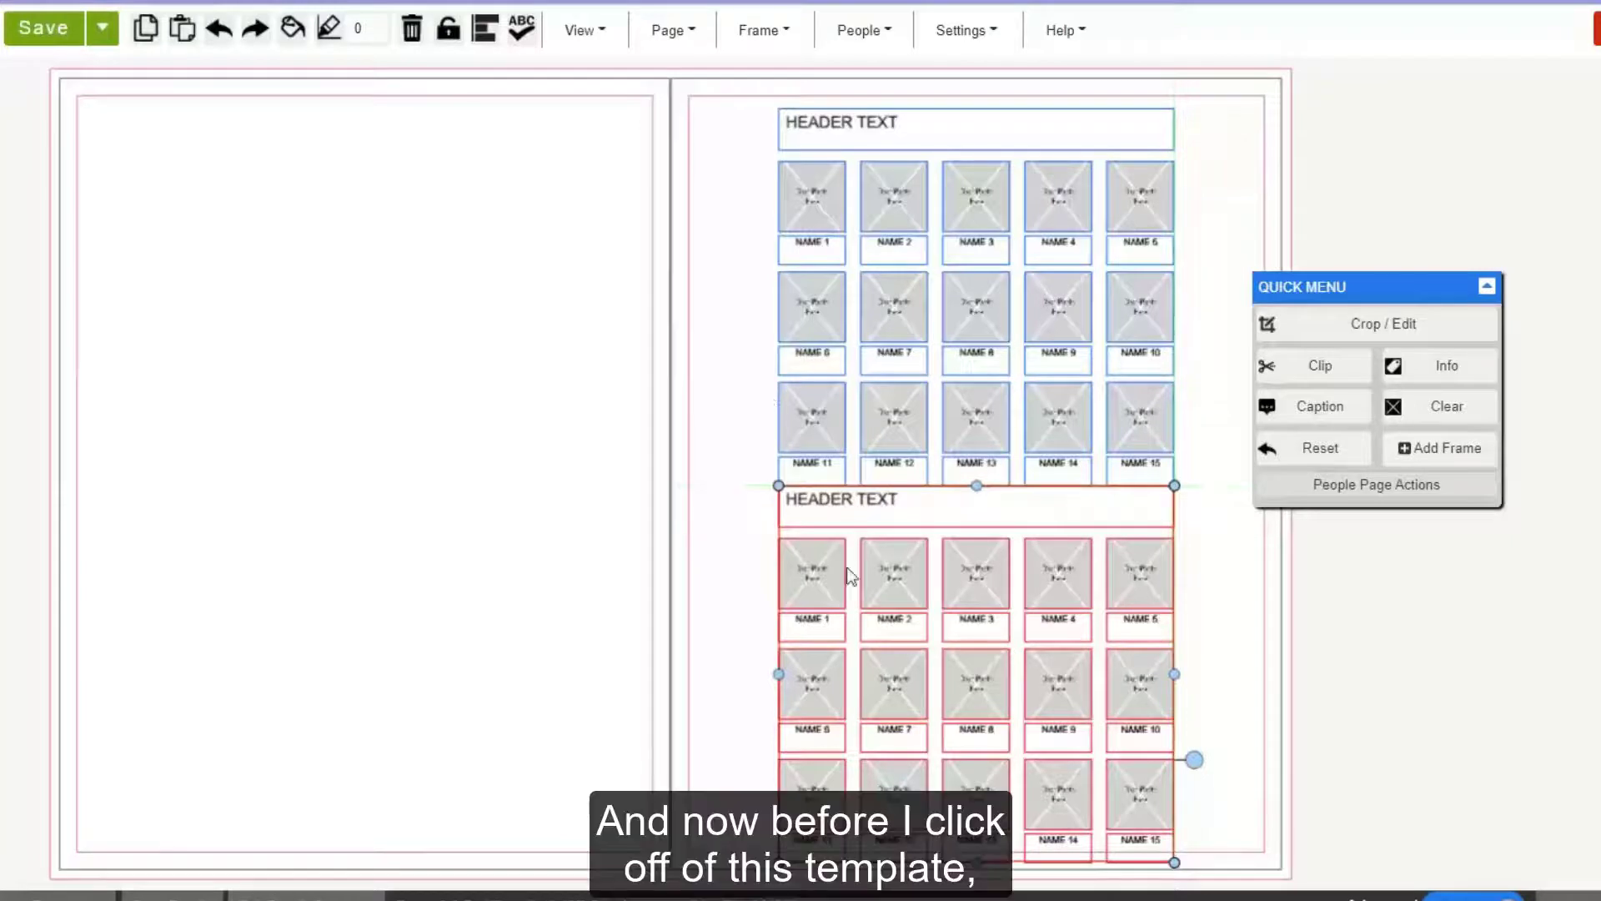
Add the lower template grid to the background layer, keeping the top template editable.
{"action": "right_click", "coordinate": [907, 576]}
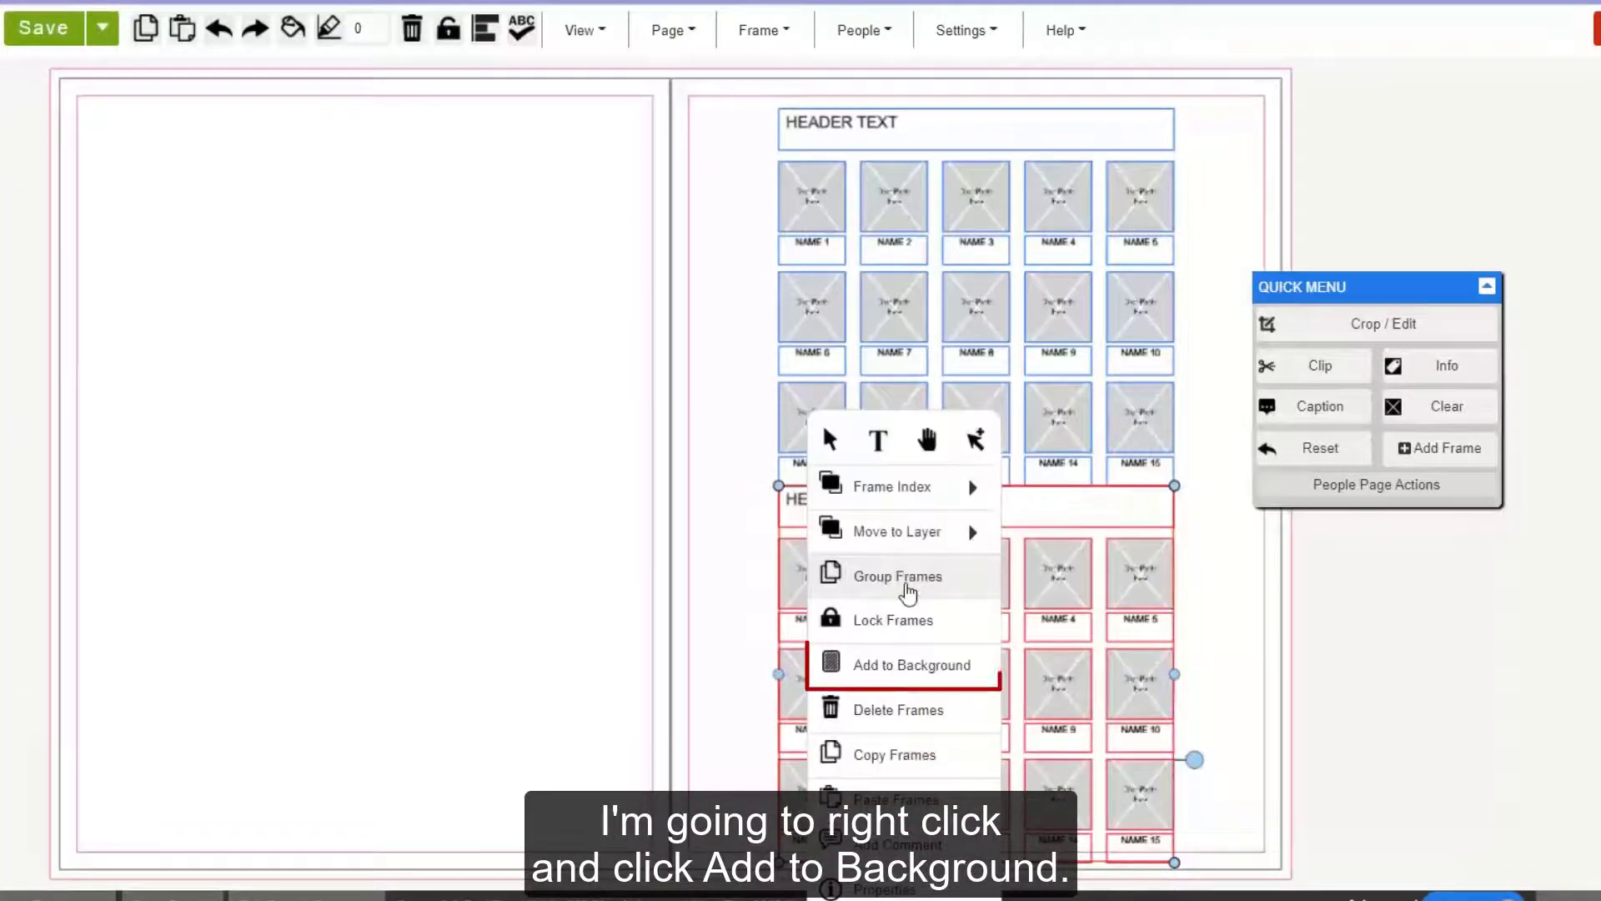
{"action": "left_click", "coordinate": [918, 671]}
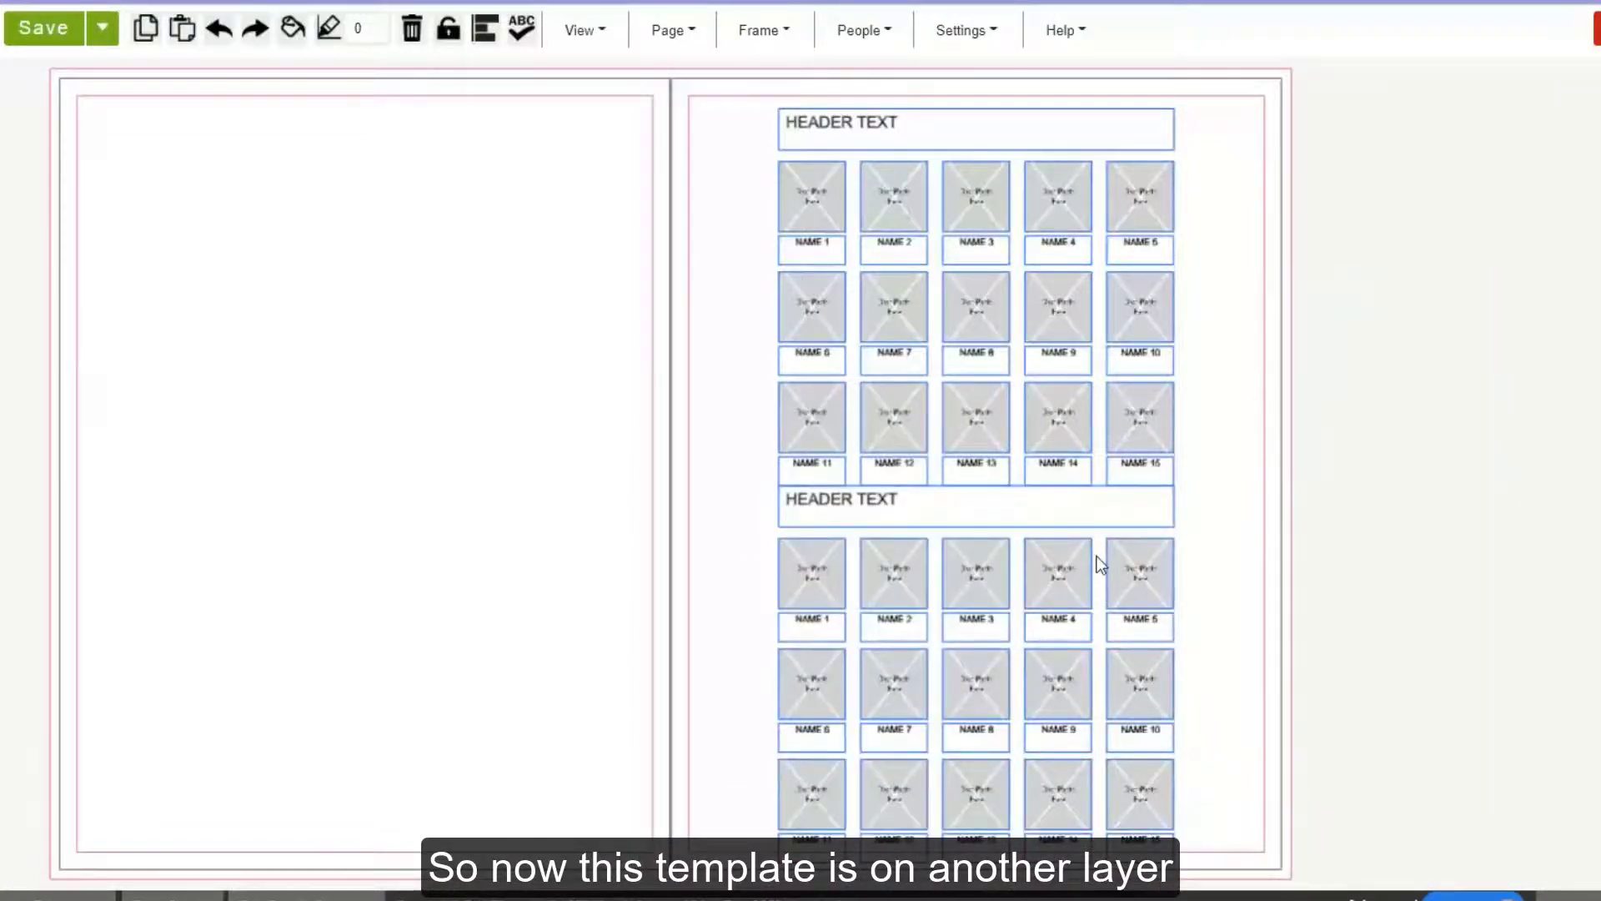
{"action": "left_click", "coordinate": [974, 415]}
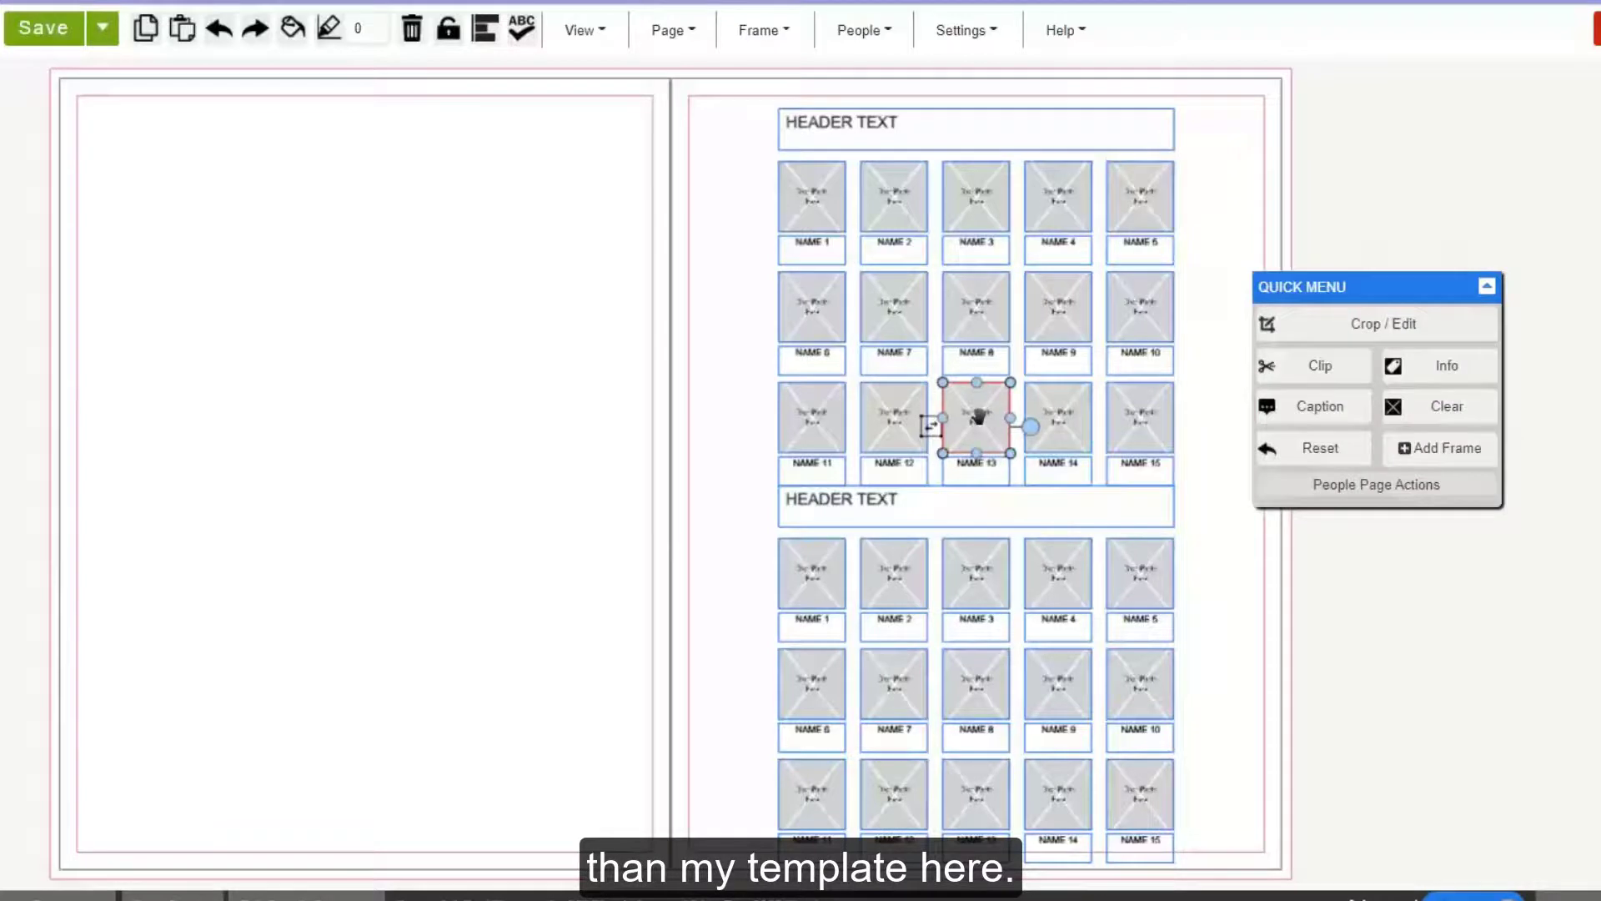
{"action": "left_click", "coordinate": [966, 621]}
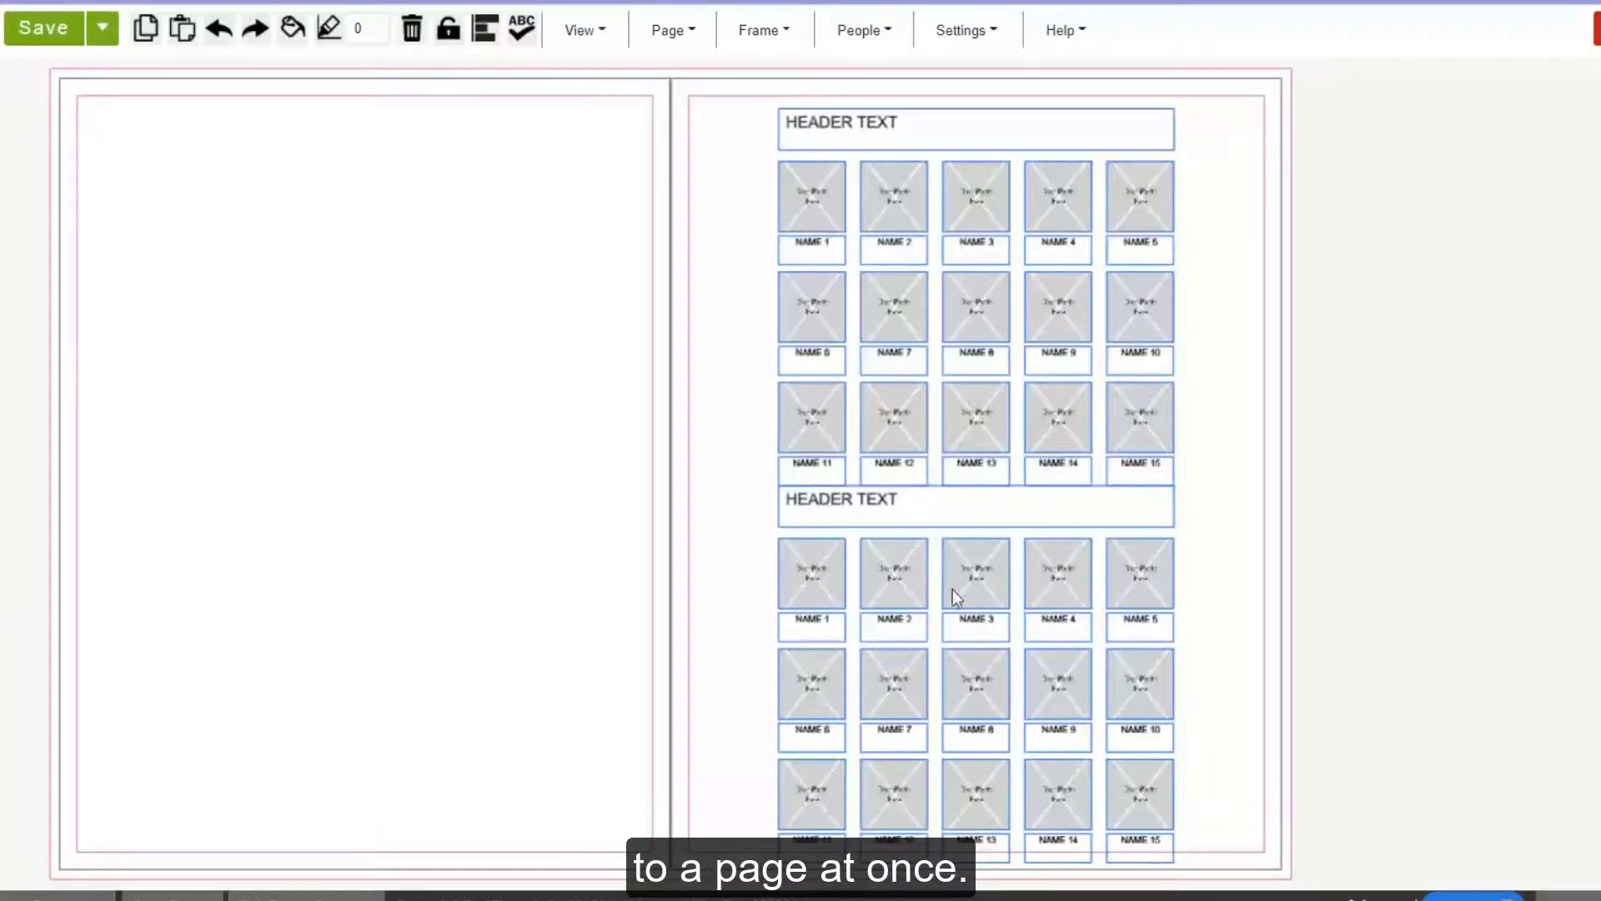
Flow the Fassenfeld - 1 group into the right page's top template on the CONTENT layer.
{"action": "left_click", "coordinate": [859, 32]}
{"action": "left_click", "coordinate": [893, 167]}
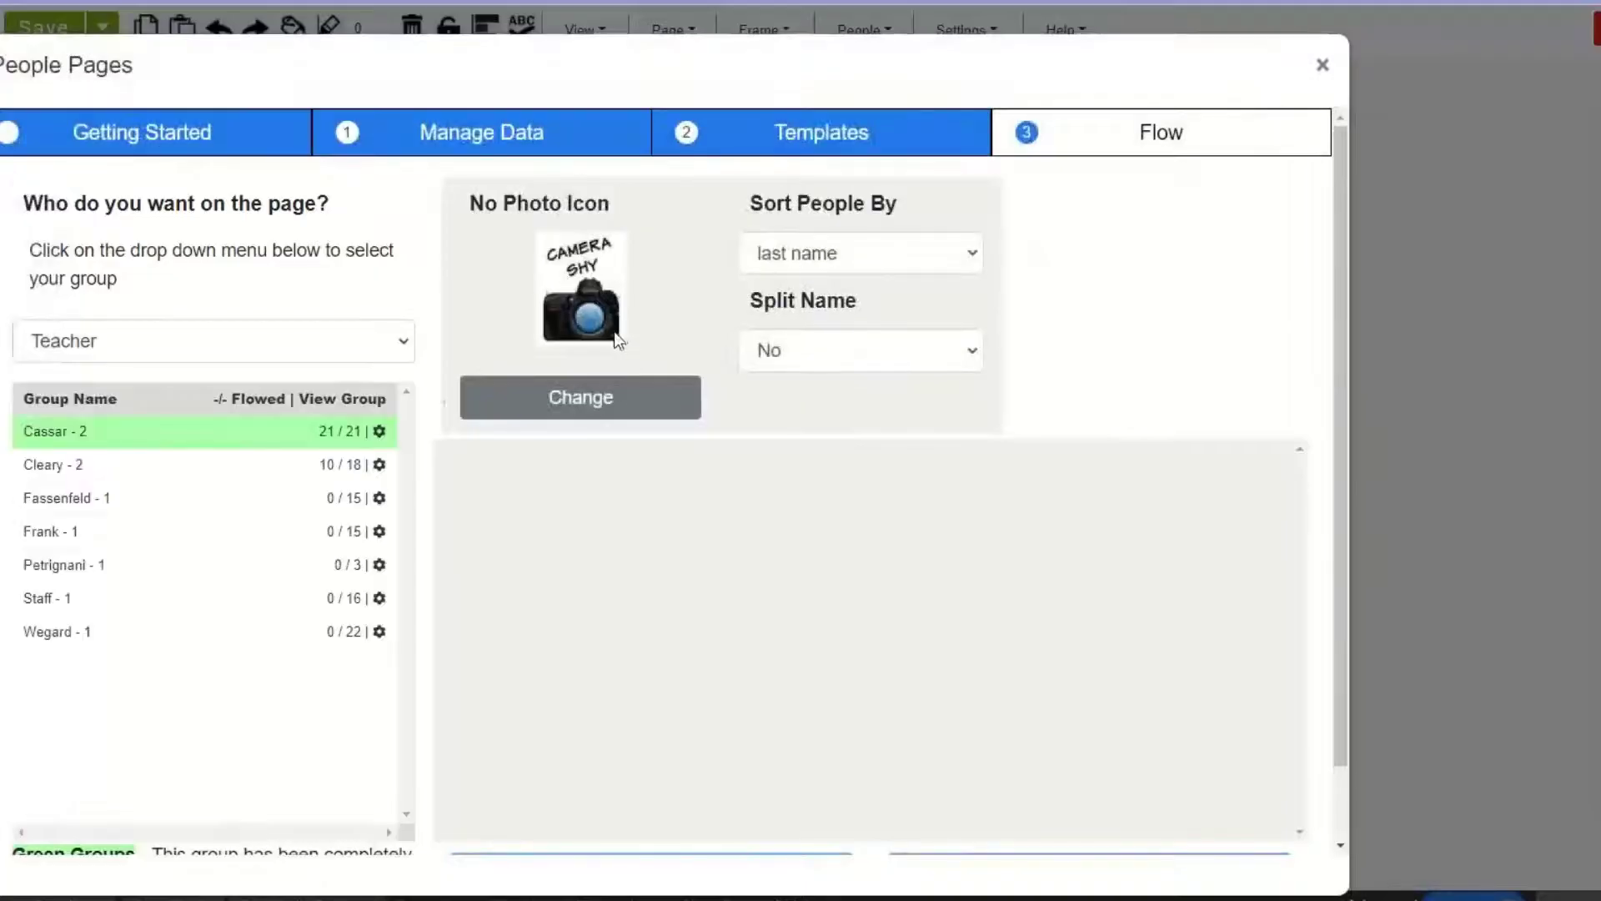
{"action": "left_click", "coordinate": [165, 509]}
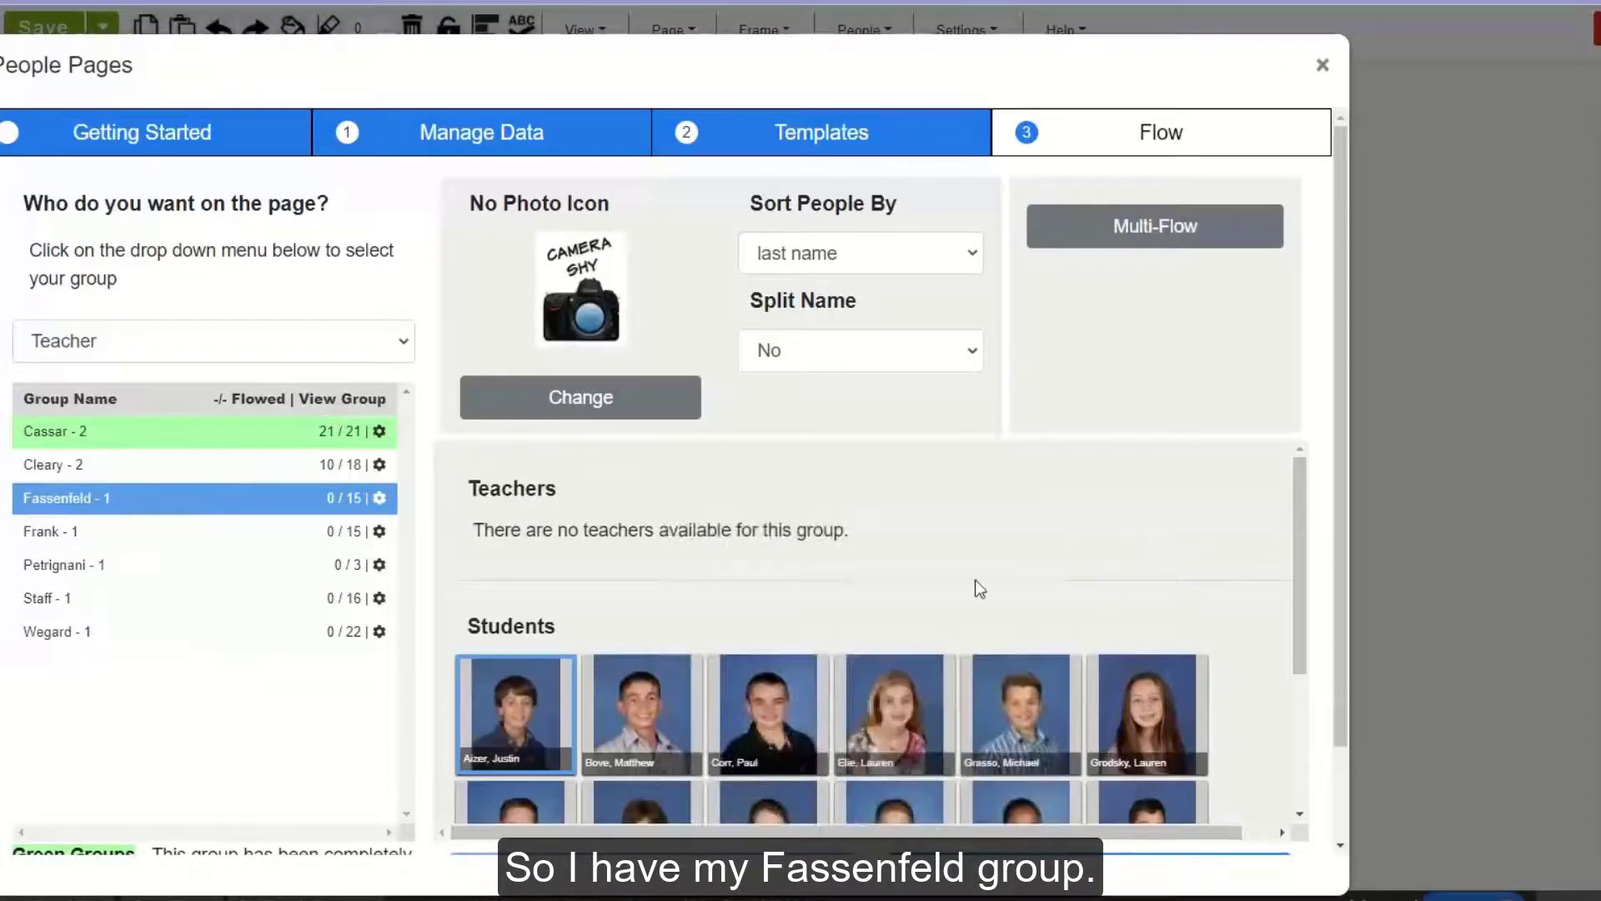
{"action": "scroll", "coordinate": [1000, 588], "scroll_direction": "down", "scroll_amount": 3}
{"action": "scroll", "coordinate": [1034, 633], "scroll_direction": "down", "scroll_amount": 2}
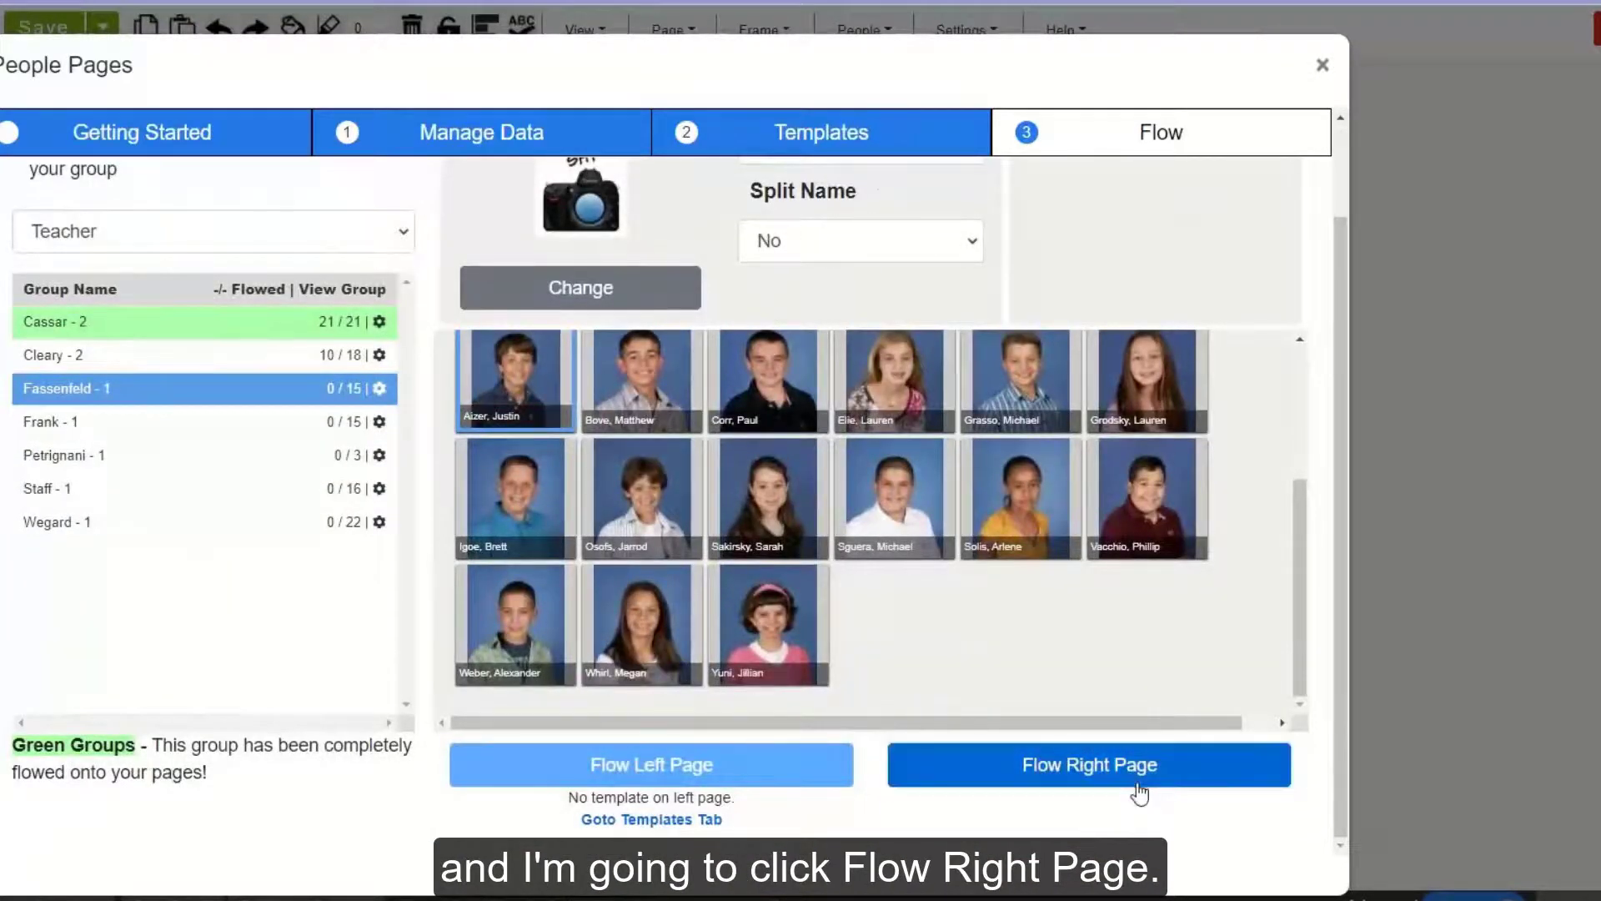
{"action": "left_click", "coordinate": [1105, 771]}
{"action": "scroll", "coordinate": [1059, 735], "scroll_direction": "down", "scroll_amount": 2}
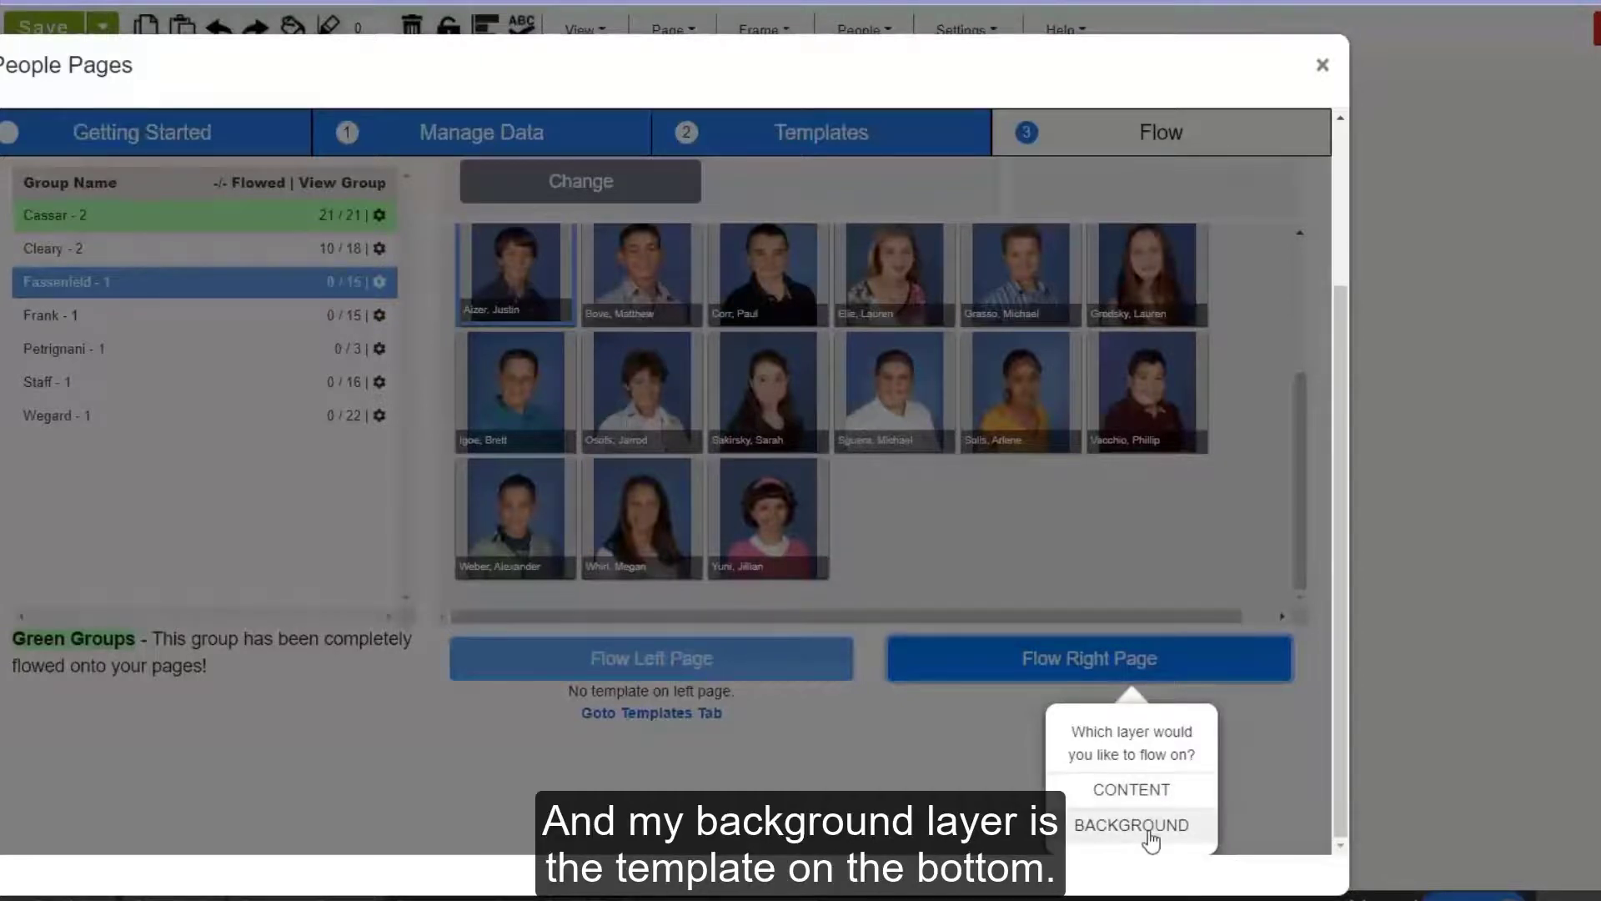
{"action": "left_click", "coordinate": [1148, 788]}
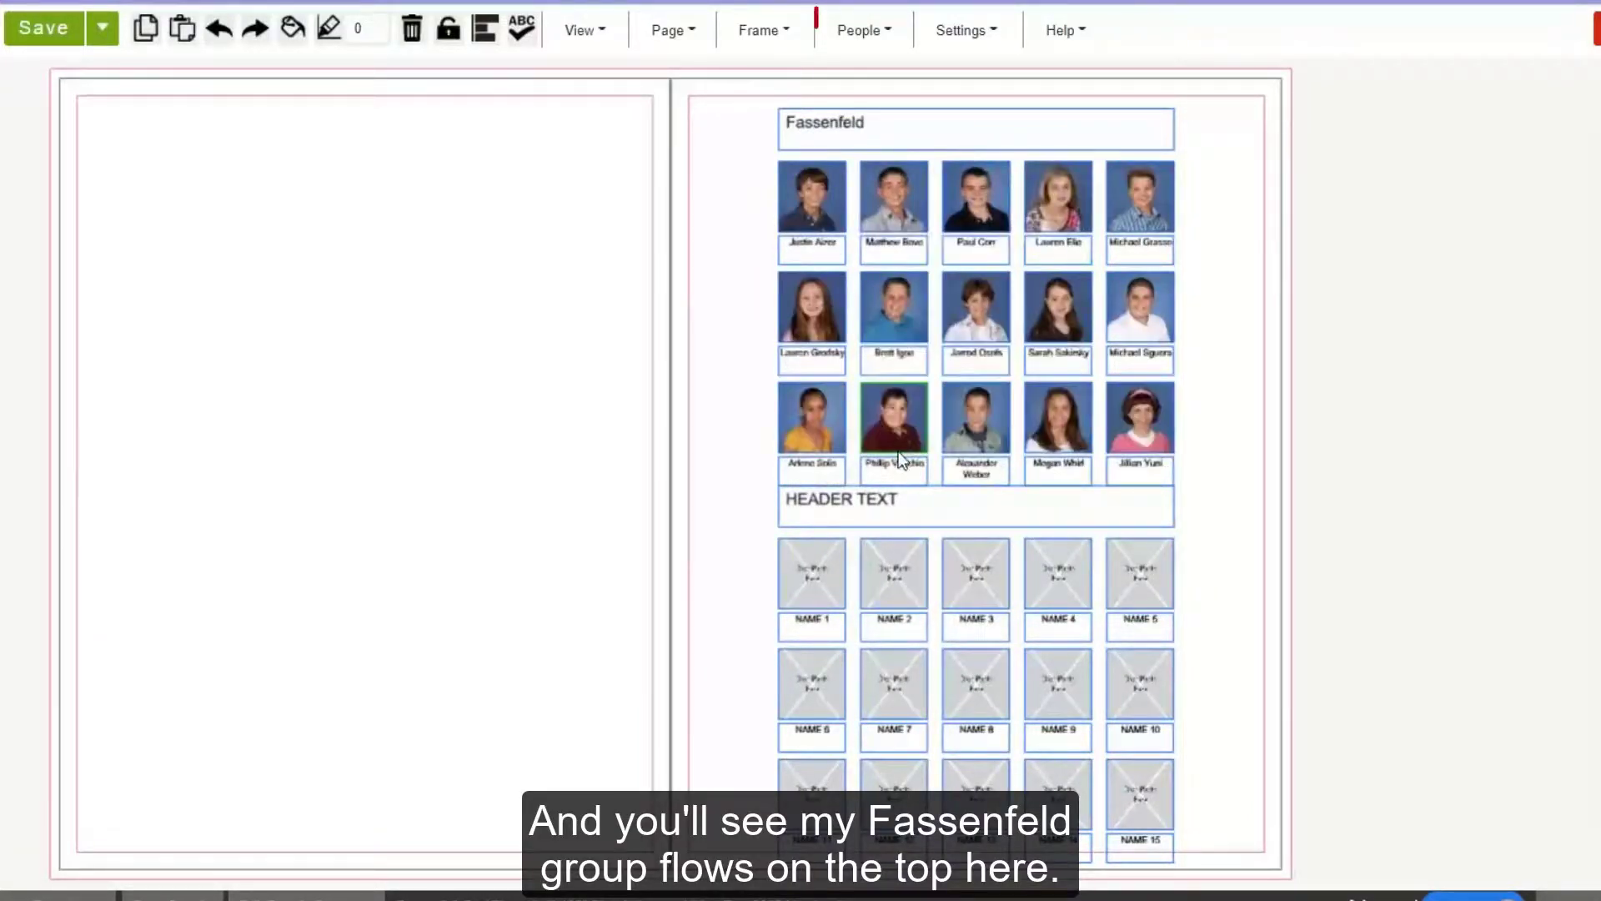
{"action": "left_click", "coordinate": [861, 30]}
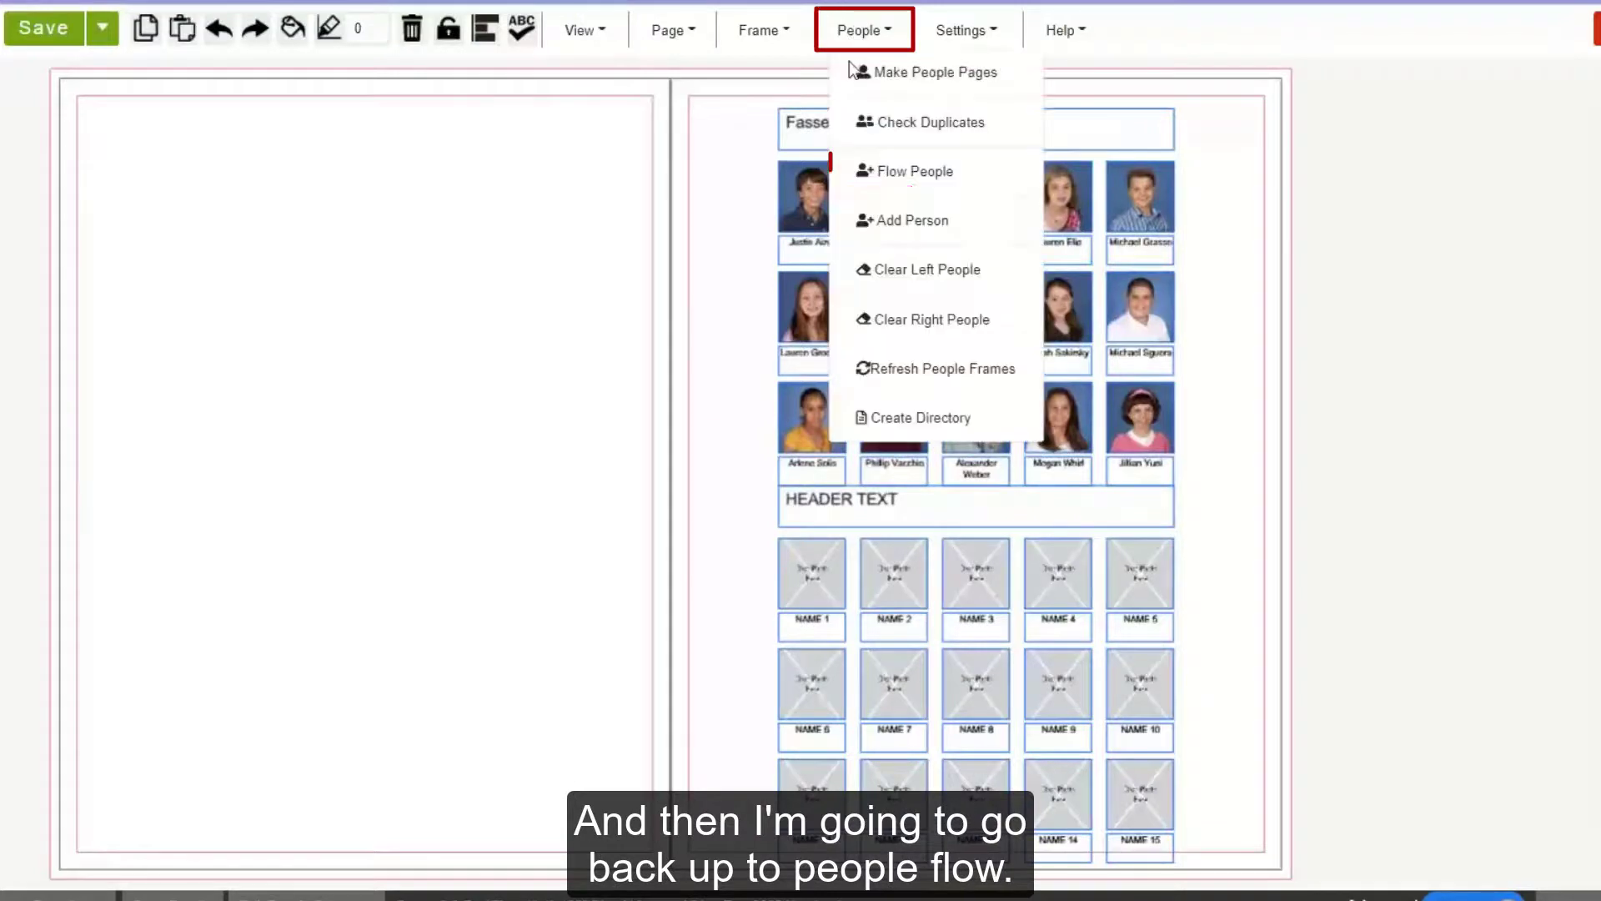
Flow the Frank - 1 group onto the right page's BACKGROUND layer, filling the lower template.
{"action": "left_click", "coordinate": [886, 177]}
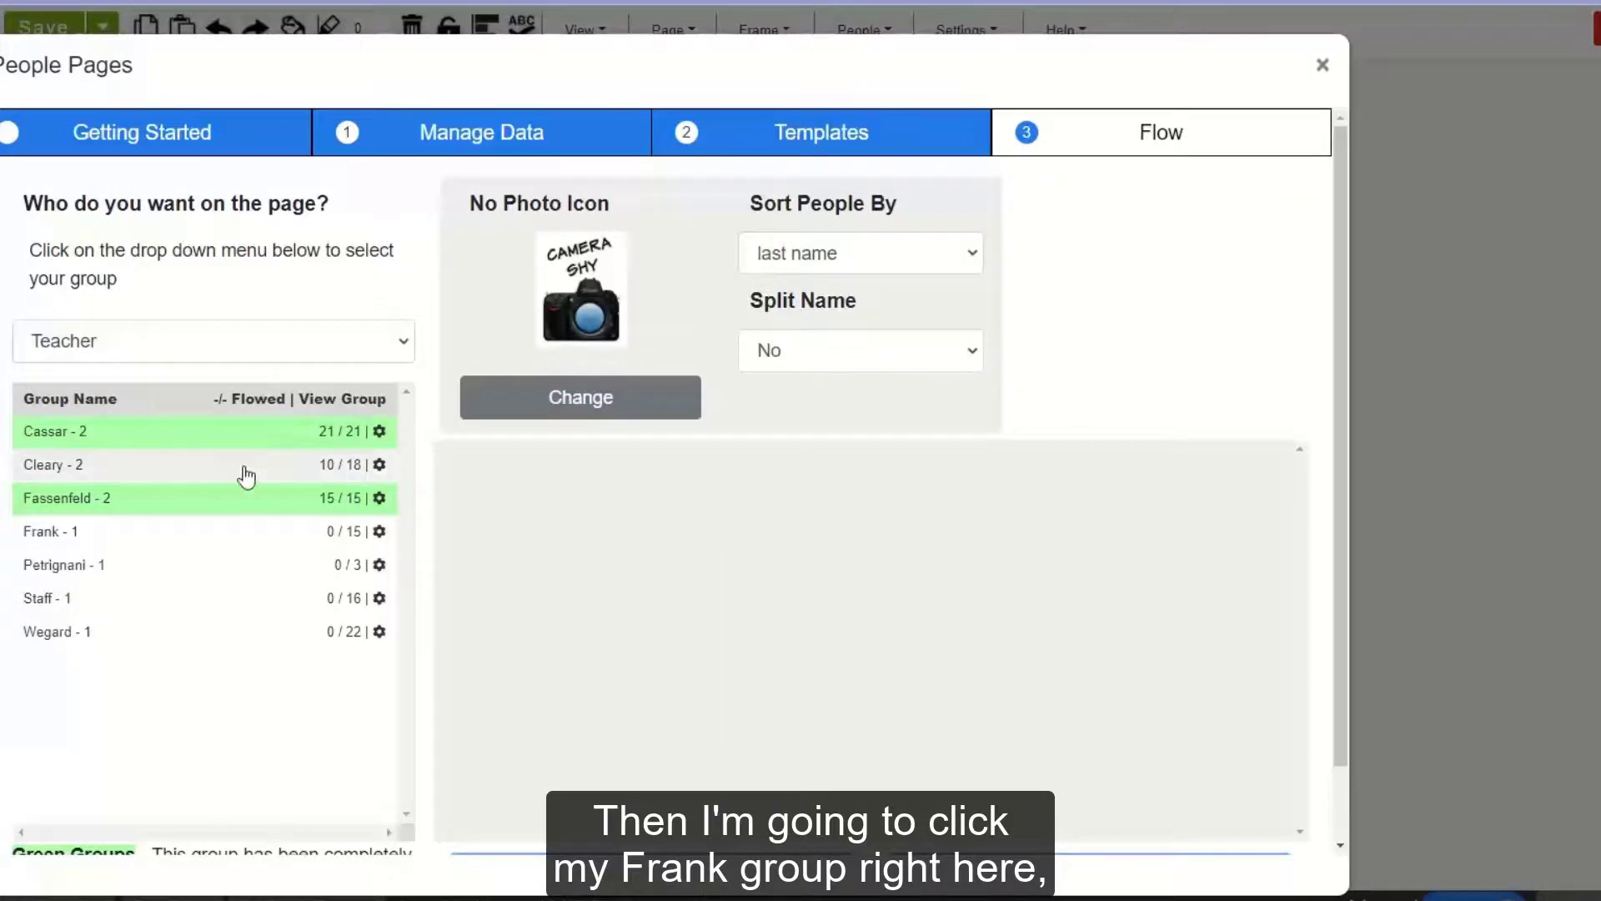
{"action": "left_click", "coordinate": [169, 534]}
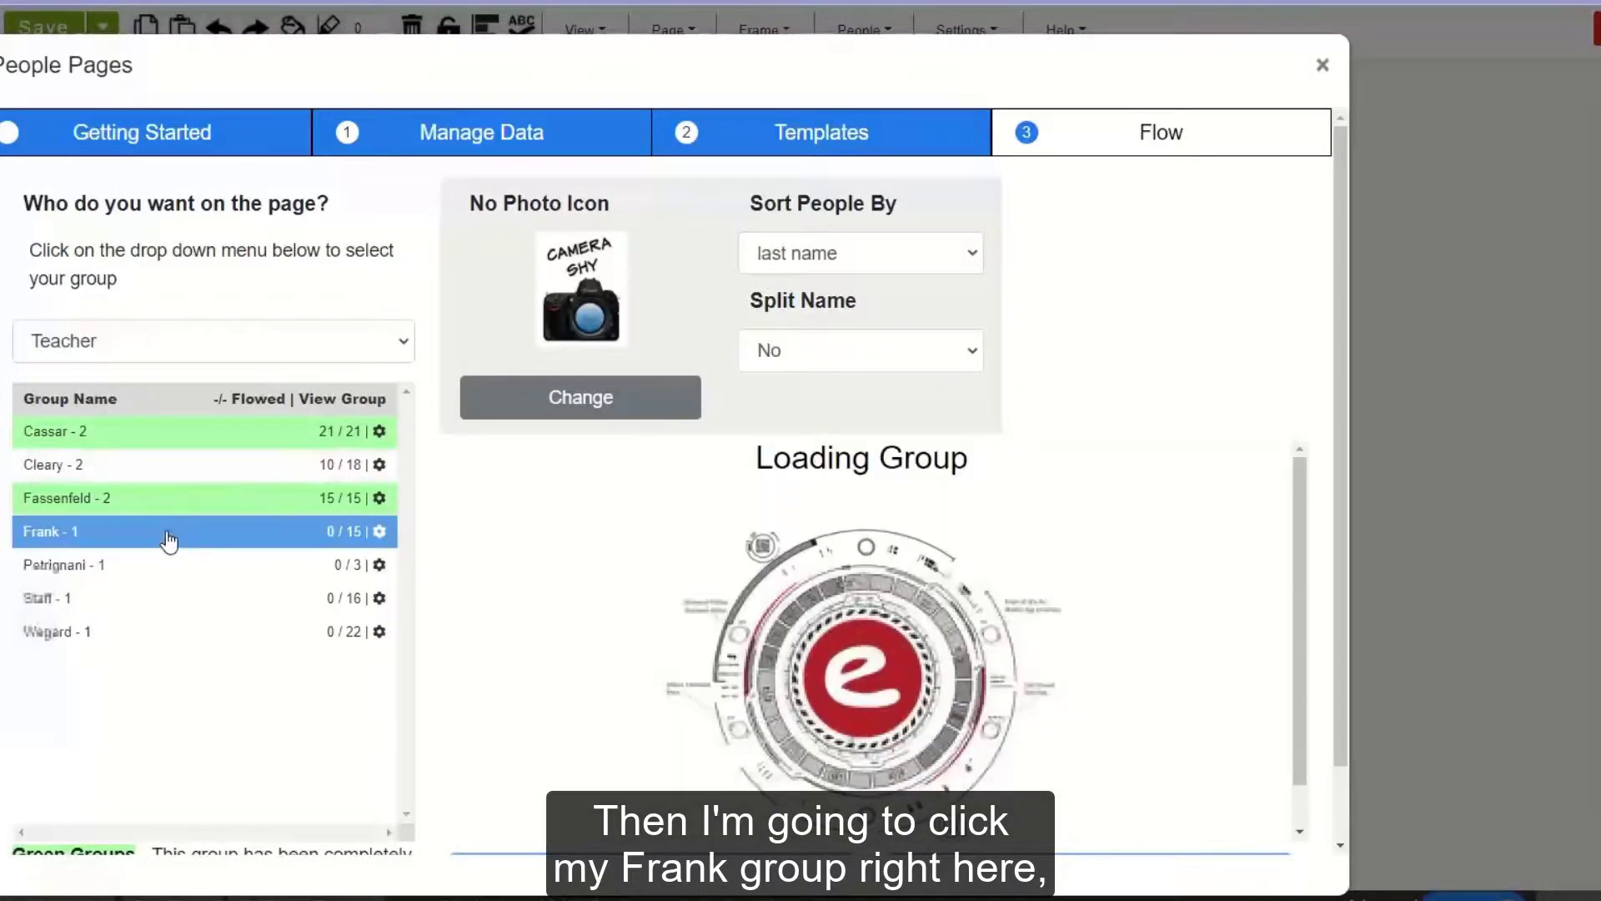
{"action": "scroll", "coordinate": [892, 610], "scroll_direction": "down", "scroll_amount": 5}
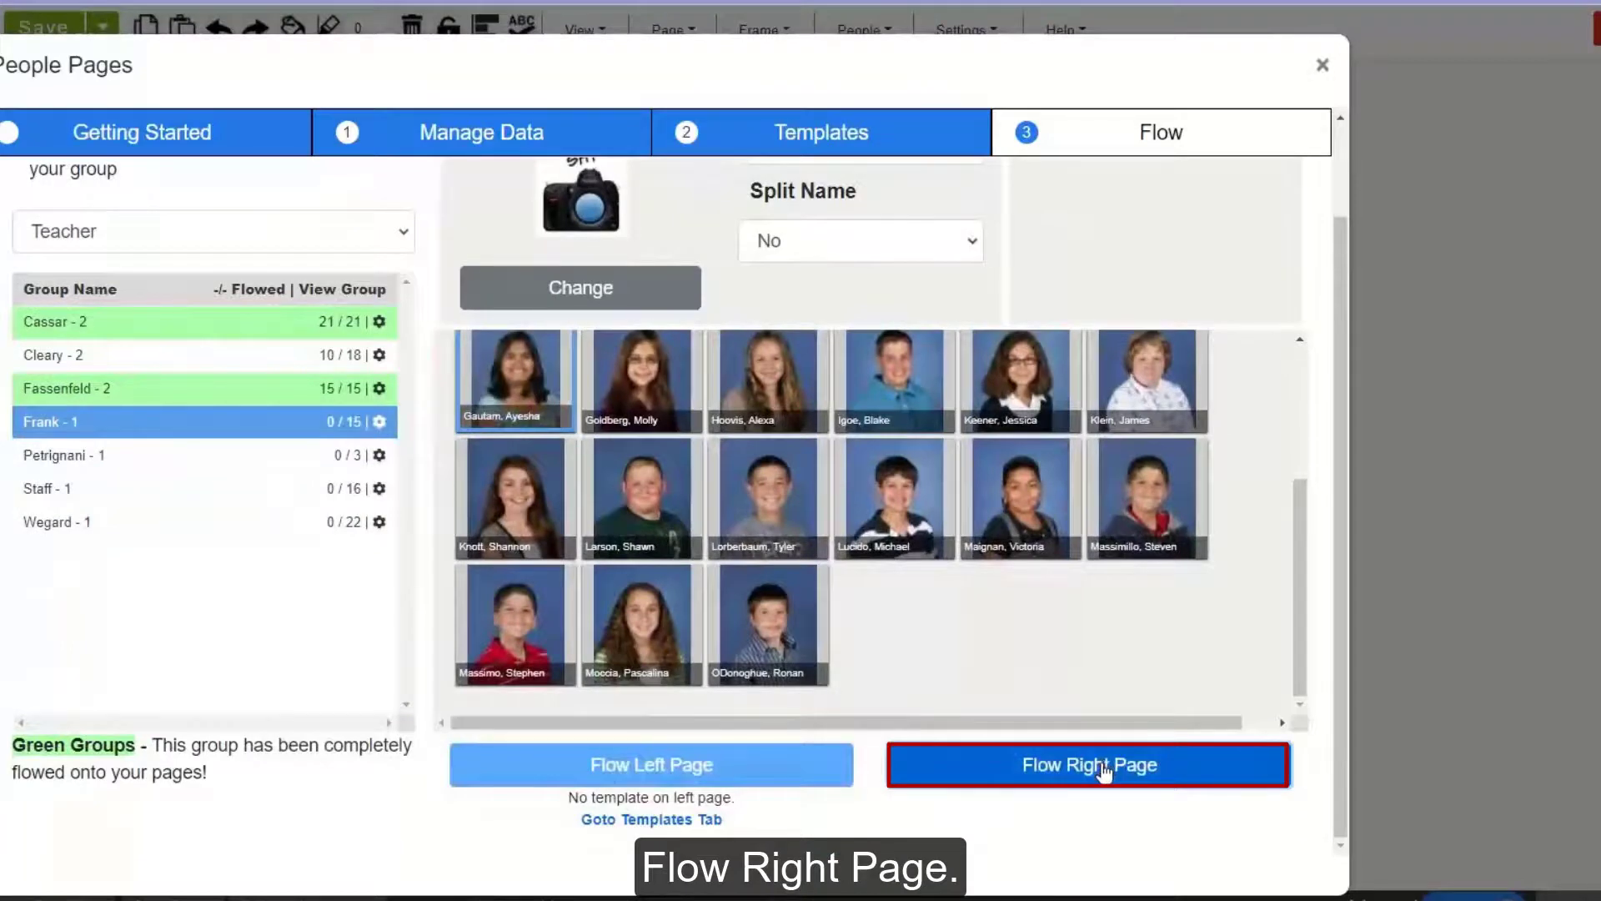
{"action": "left_click", "coordinate": [1103, 772]}
{"action": "scroll", "coordinate": [1095, 762], "scroll_direction": "down", "scroll_amount": 1}
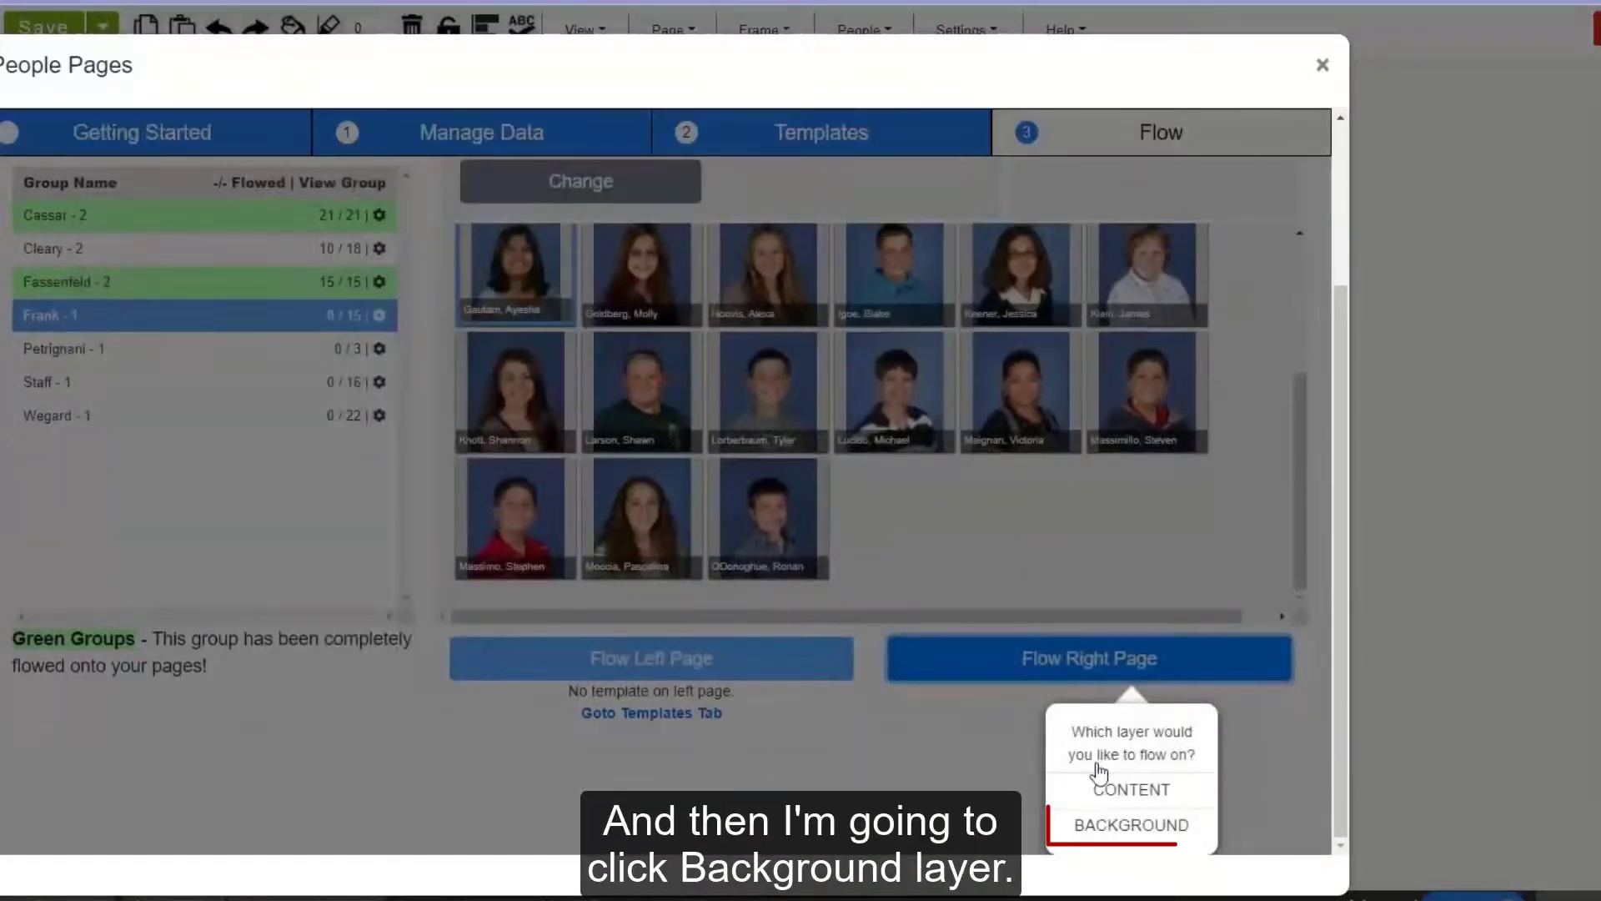
{"action": "left_click", "coordinate": [1102, 825]}
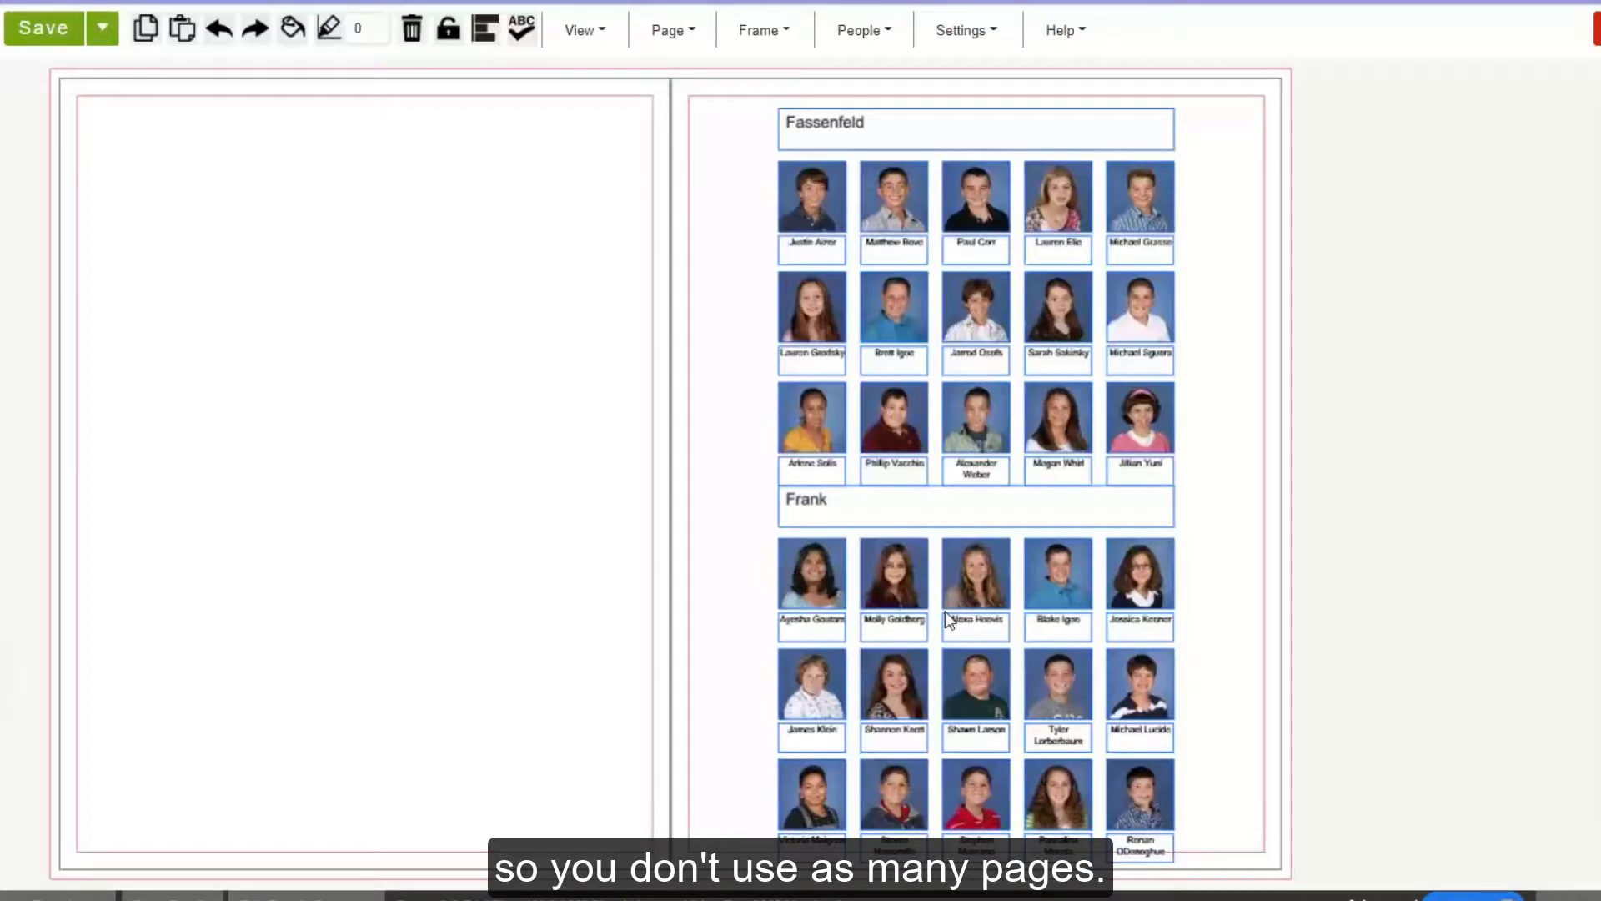
{"action": "left_click", "coordinate": [902, 574]}
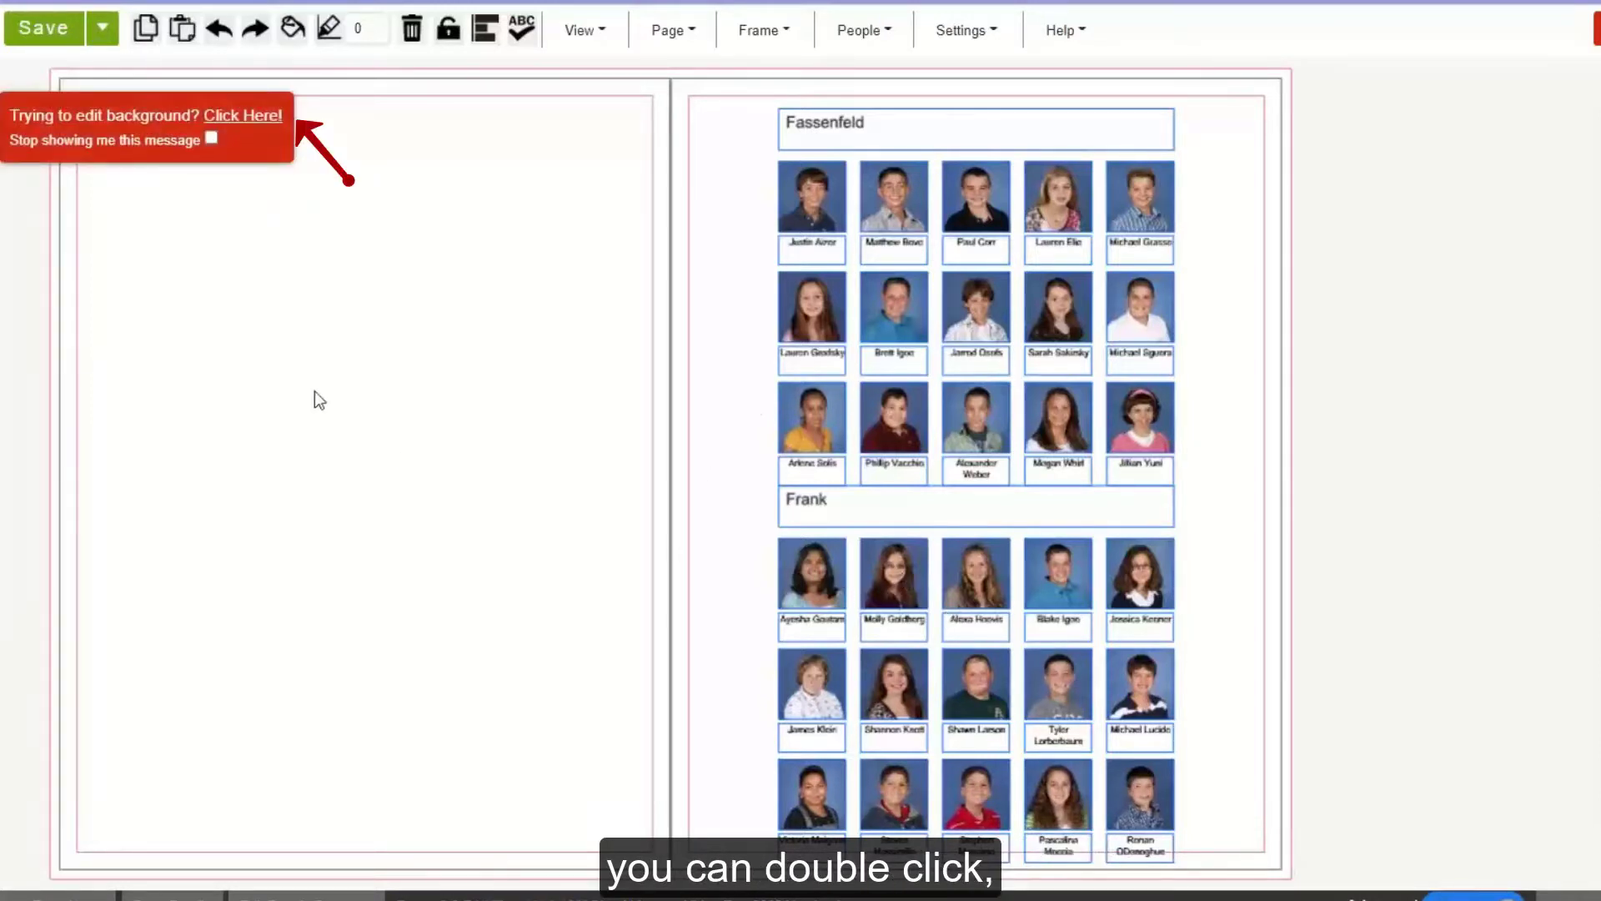
{"action": "left_click", "coordinate": [243, 117]}
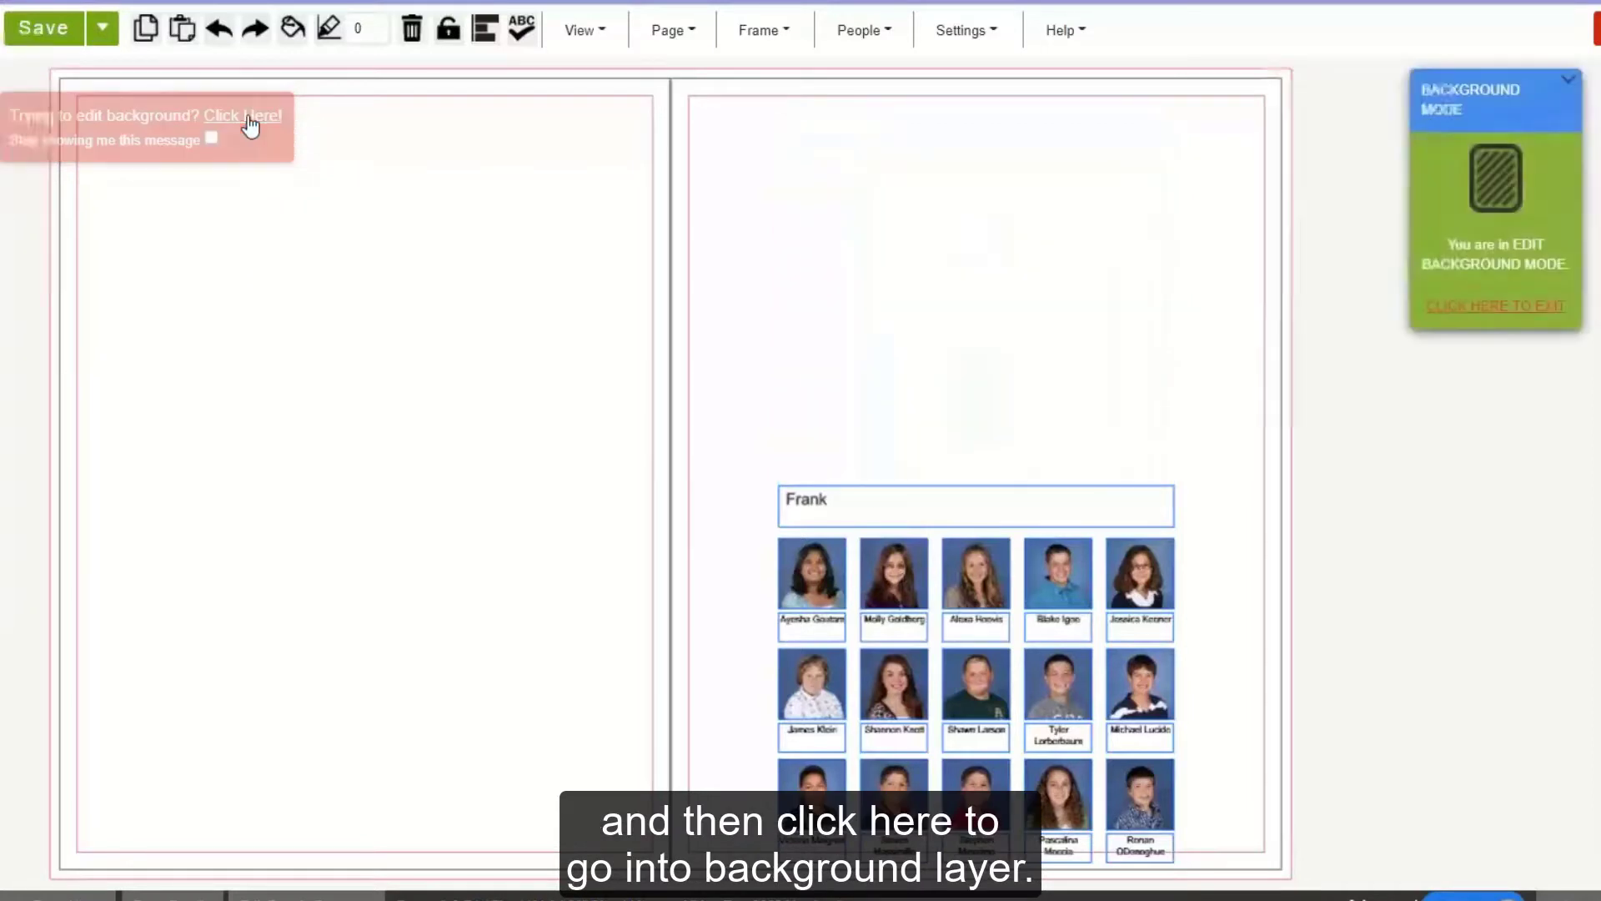
{"action": "left_click", "coordinate": [898, 564]}
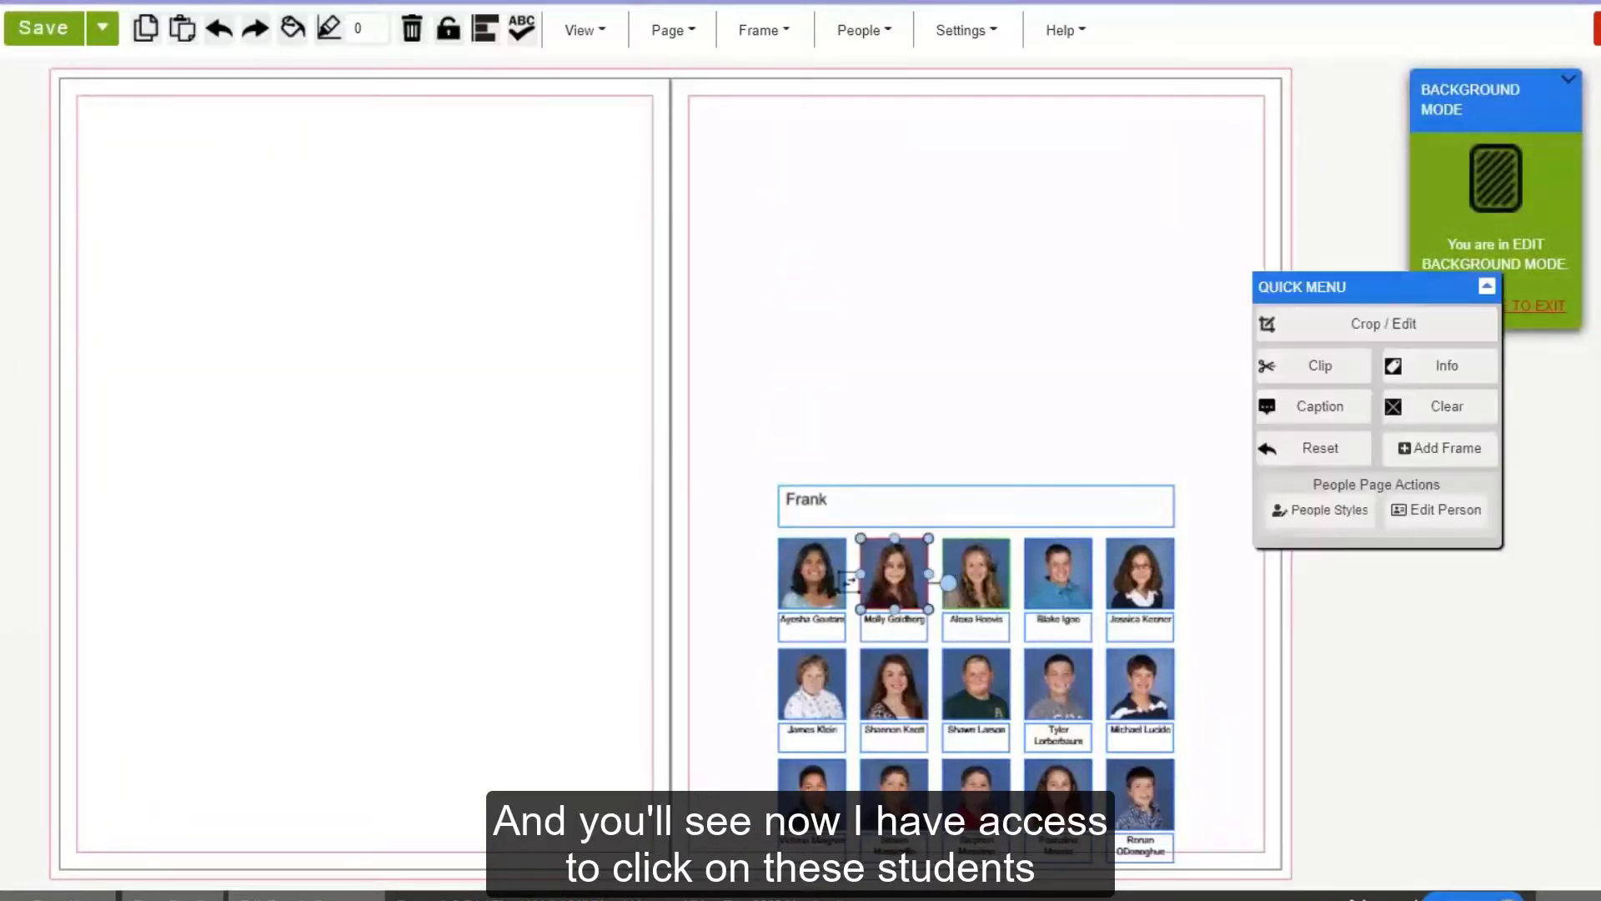
{"action": "left_click", "coordinate": [1058, 570]}
{"action": "left_click", "coordinate": [1018, 507]}
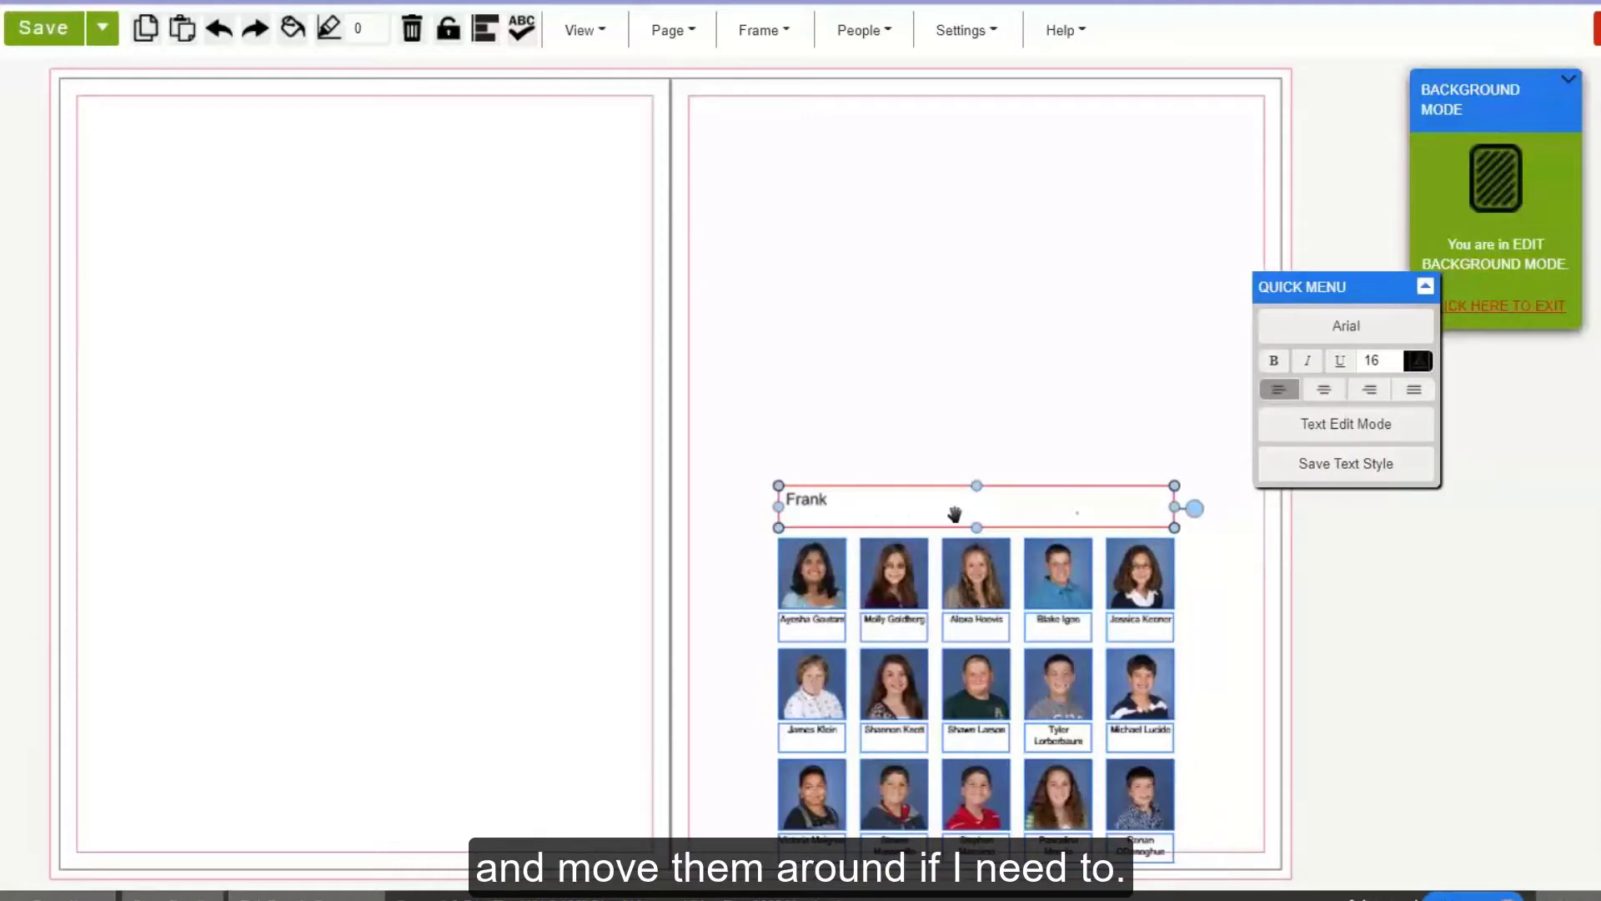
{"action": "left_click", "coordinate": [822, 668]}
{"action": "left_click", "coordinate": [726, 680]}
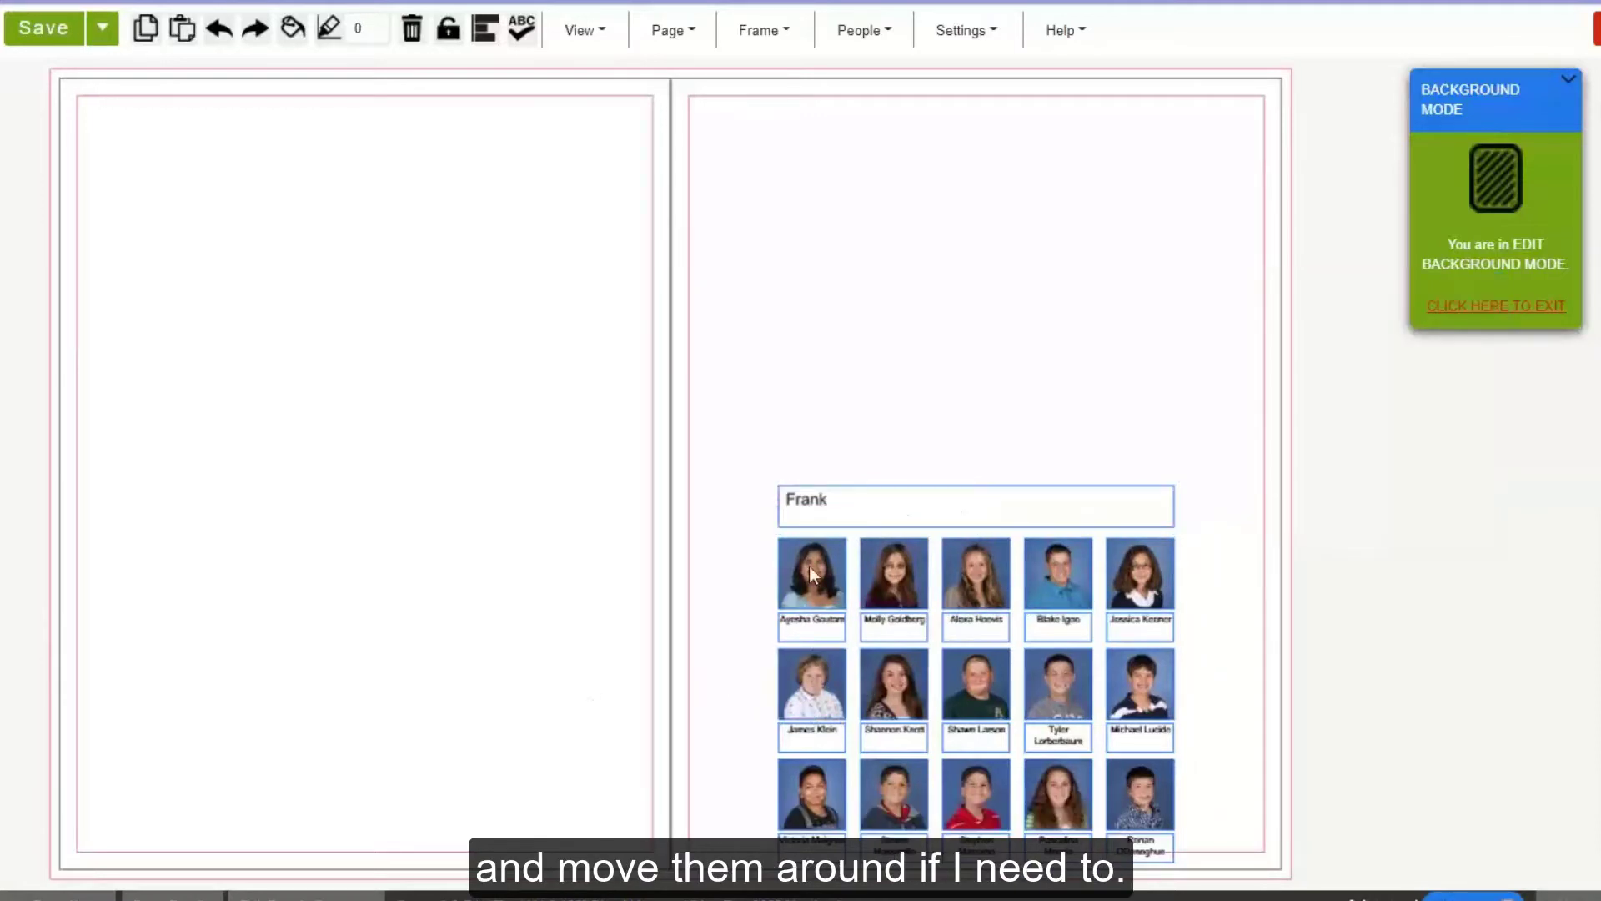
{"action": "left_click", "coordinate": [1518, 309]}
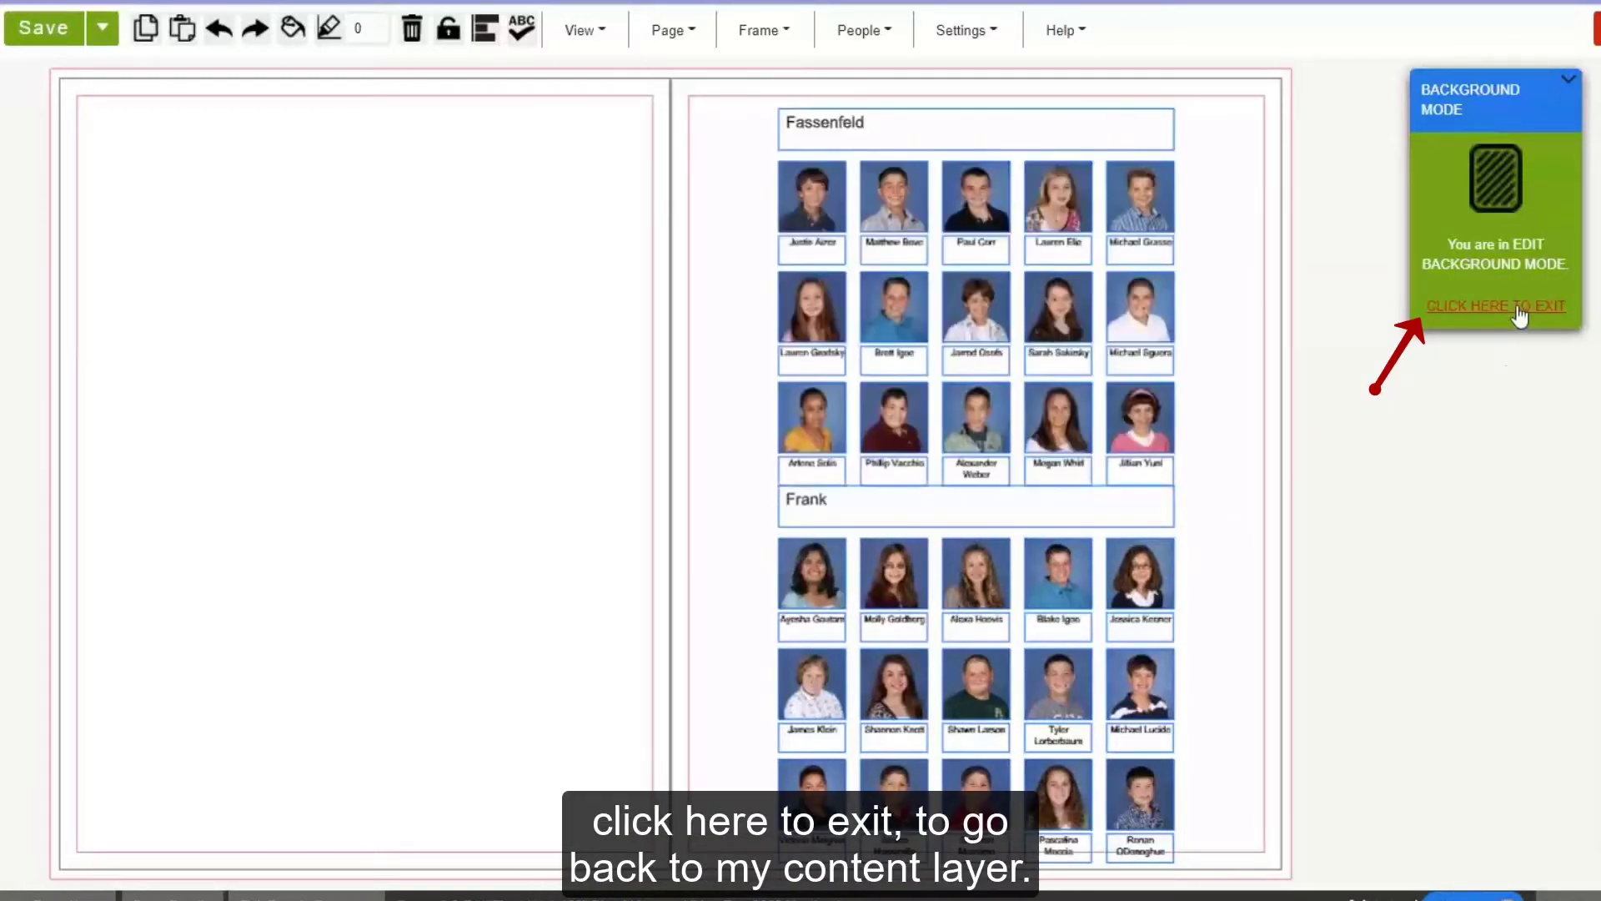
{"action": "left_click", "coordinate": [1518, 313]}
{"action": "left_click", "coordinate": [1038, 292]}
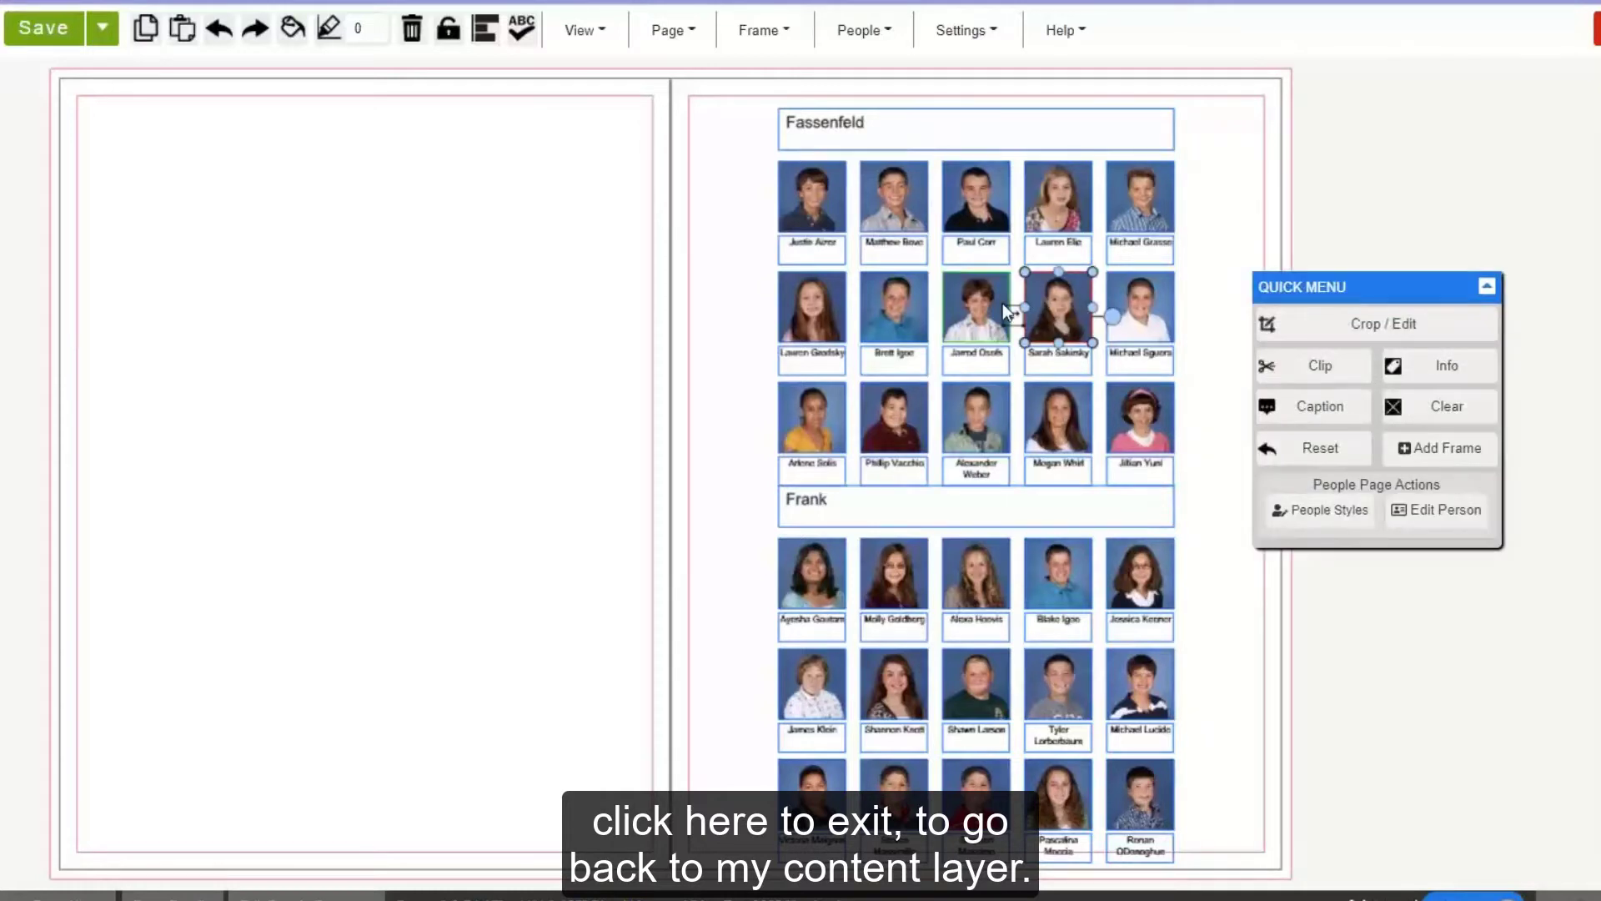
{"action": "left_click", "coordinate": [706, 315]}
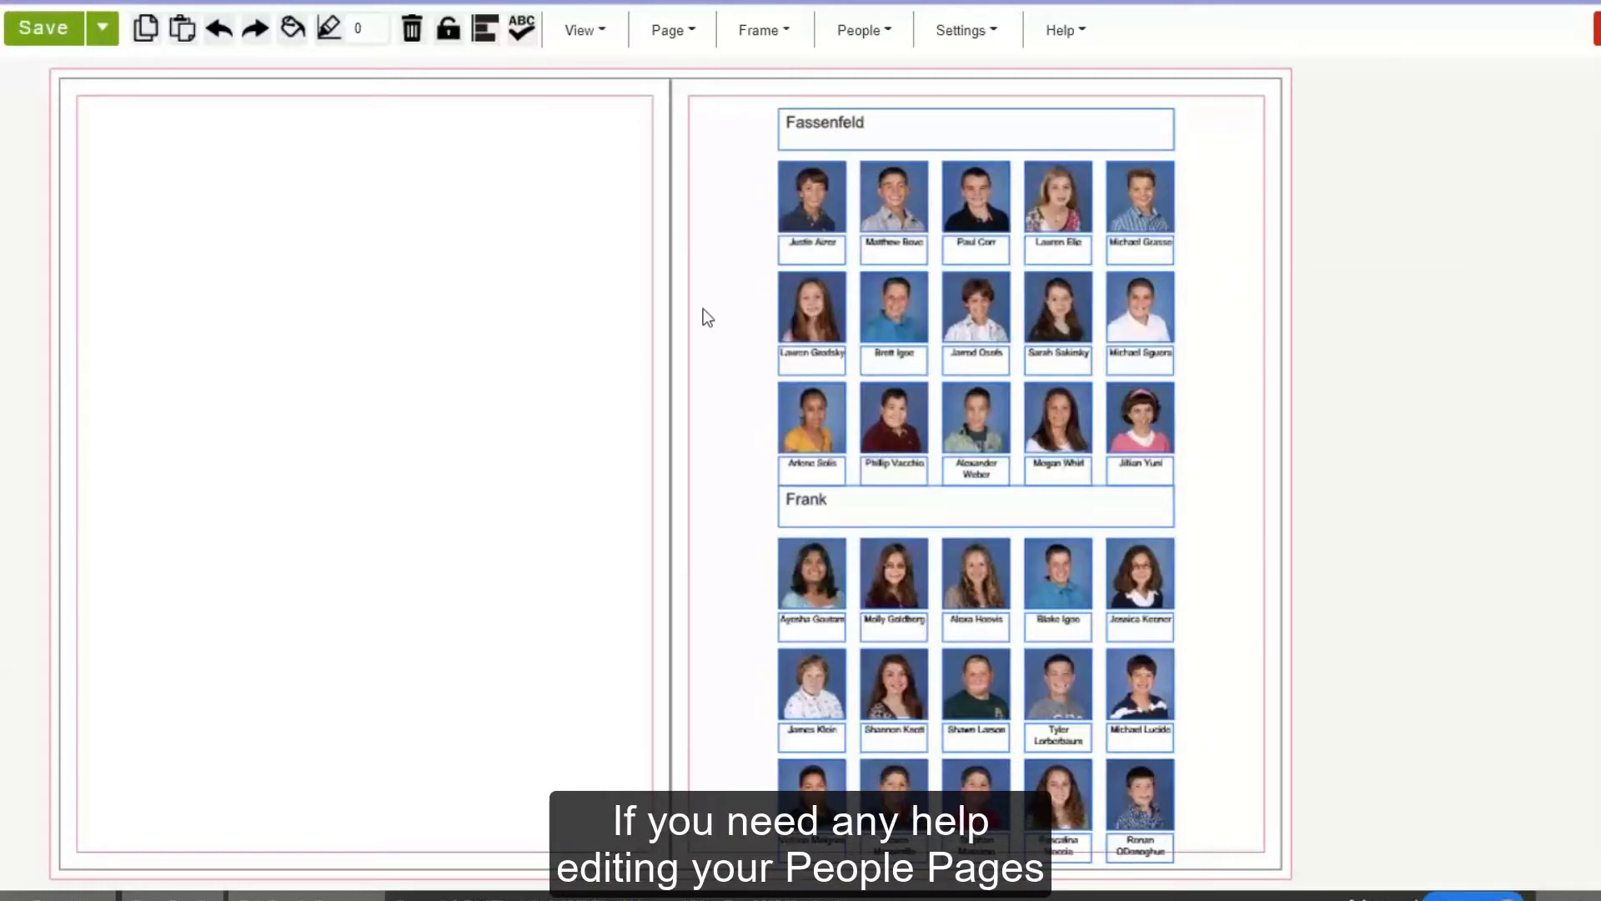